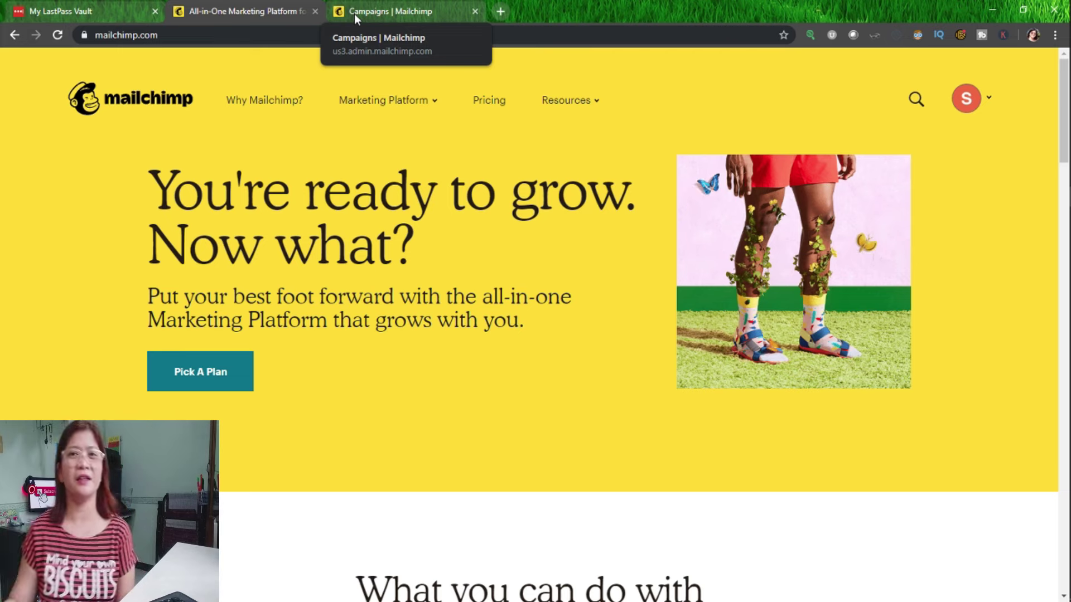
Go to the Homebased Mom Diaries audience dashboard and show its Manage Audience options.
{"action": "left_click", "coordinate": [355, 16]}
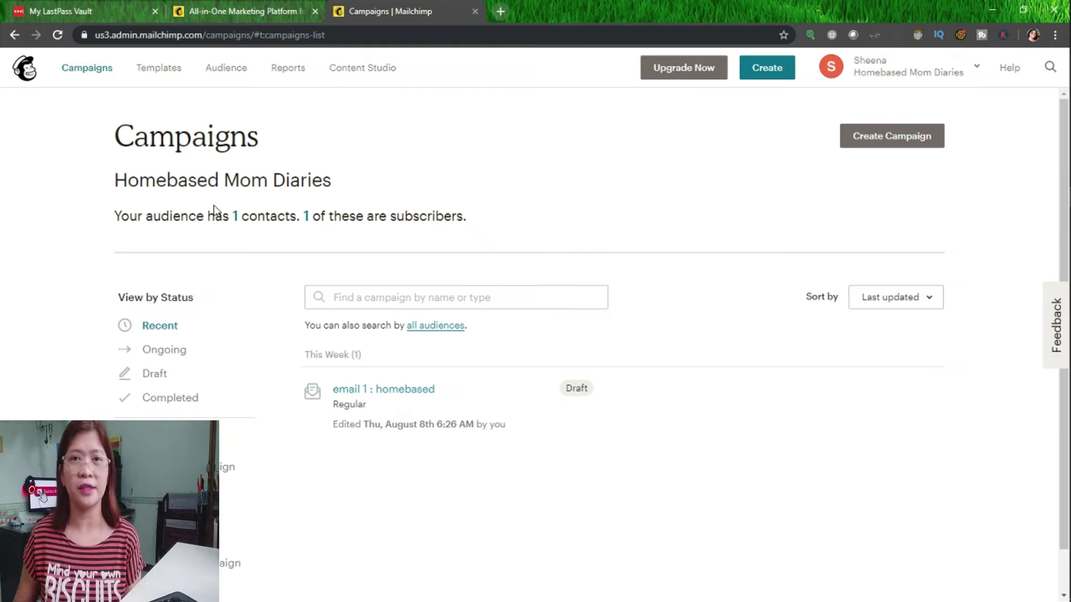
{"action": "left_click", "coordinate": [238, 73]}
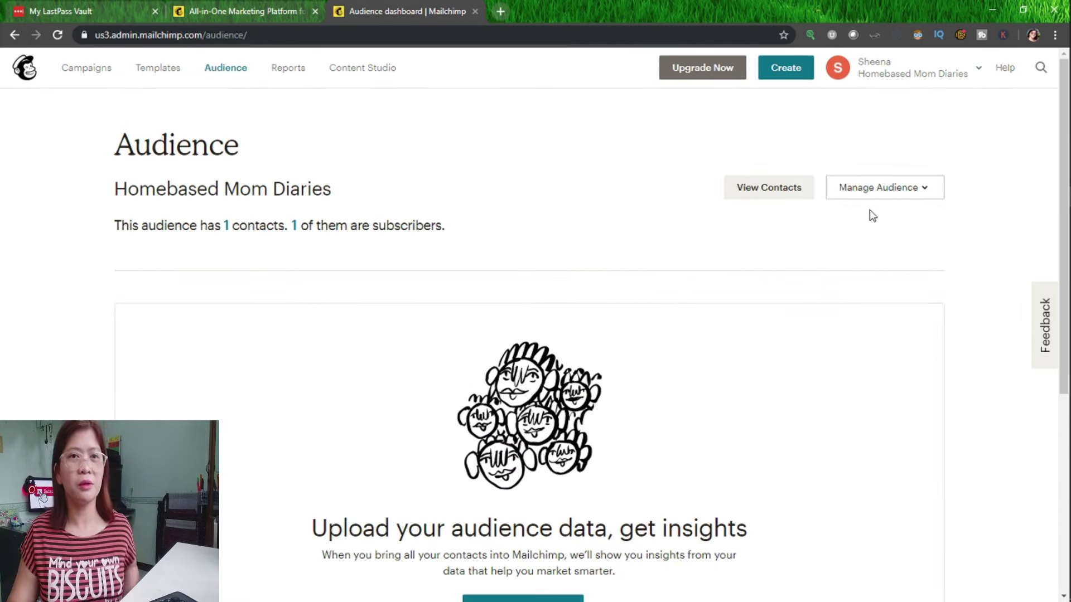
{"action": "left_click", "coordinate": [886, 196]}
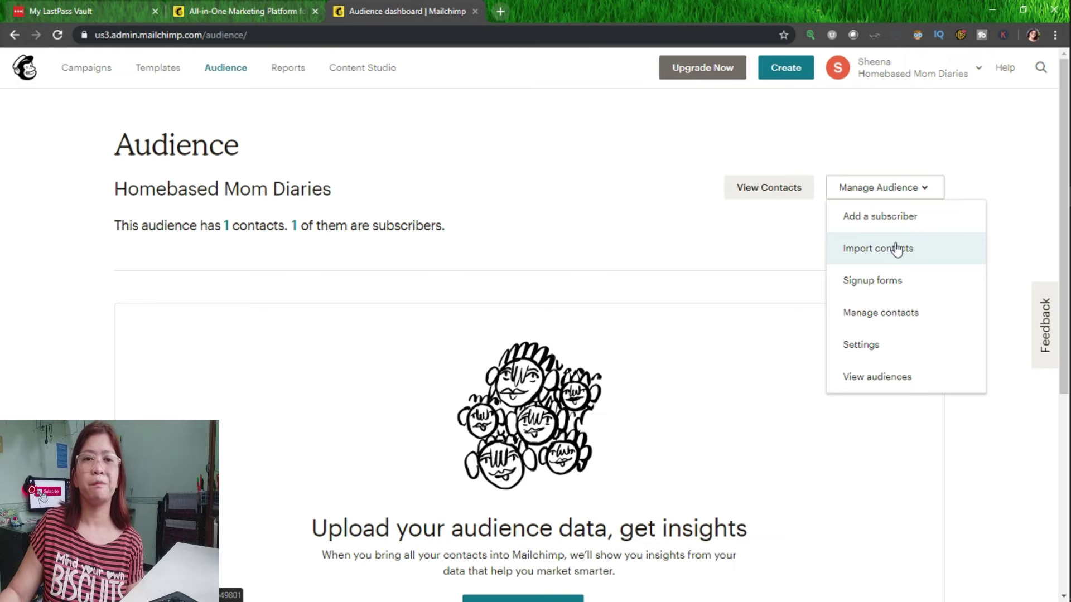
Open the Add subscriber form and enter the new contact's e-mail address, fixing typos.
{"action": "left_click", "coordinate": [896, 217]}
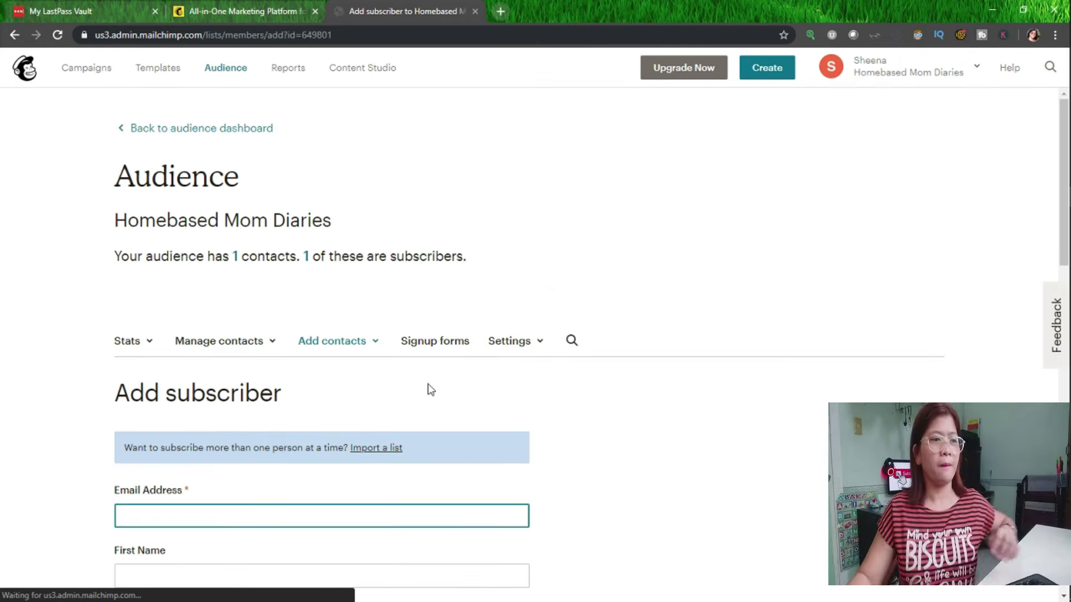
{"action": "scroll", "coordinate": [427, 379], "scroll_direction": "down", "scroll_amount": 3}
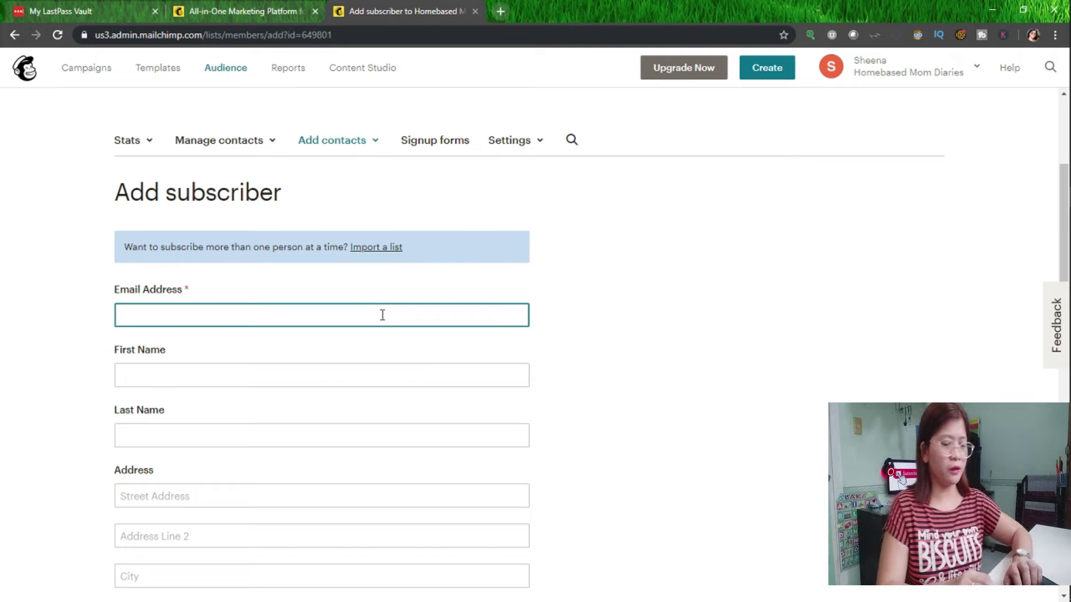
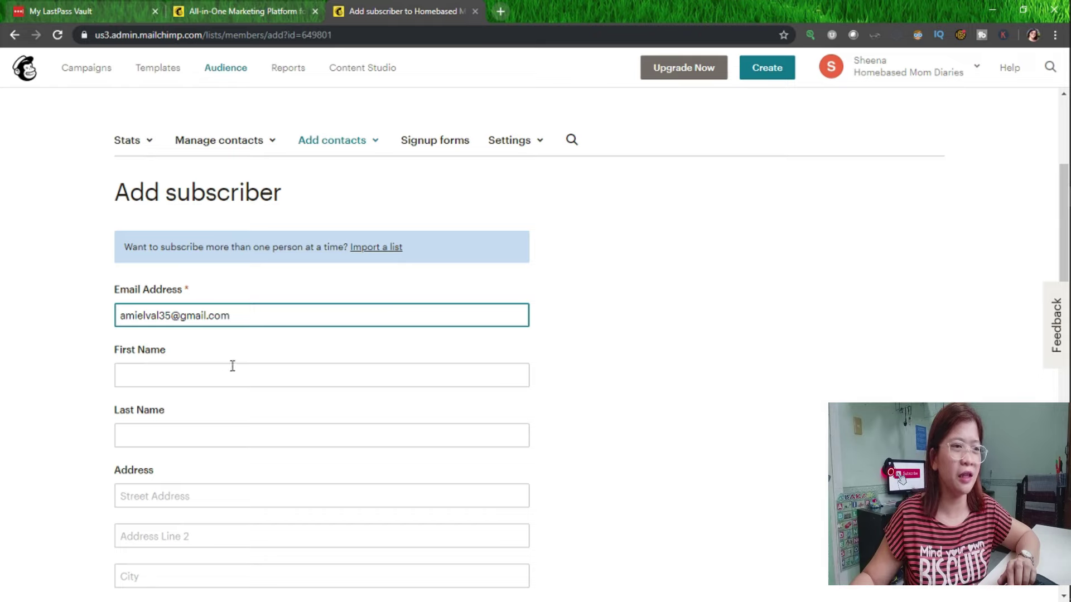
Fill in the contact's first and last name, then move down to the Birthday field.
{"action": "left_click", "coordinate": [198, 373]}
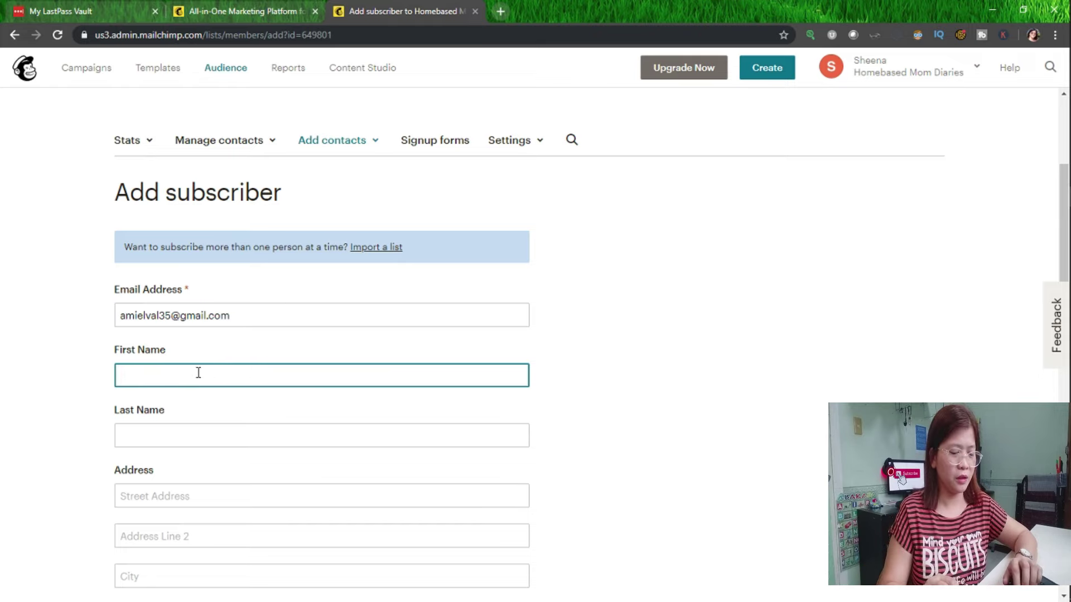
{"action": "key", "text": "Tab"}
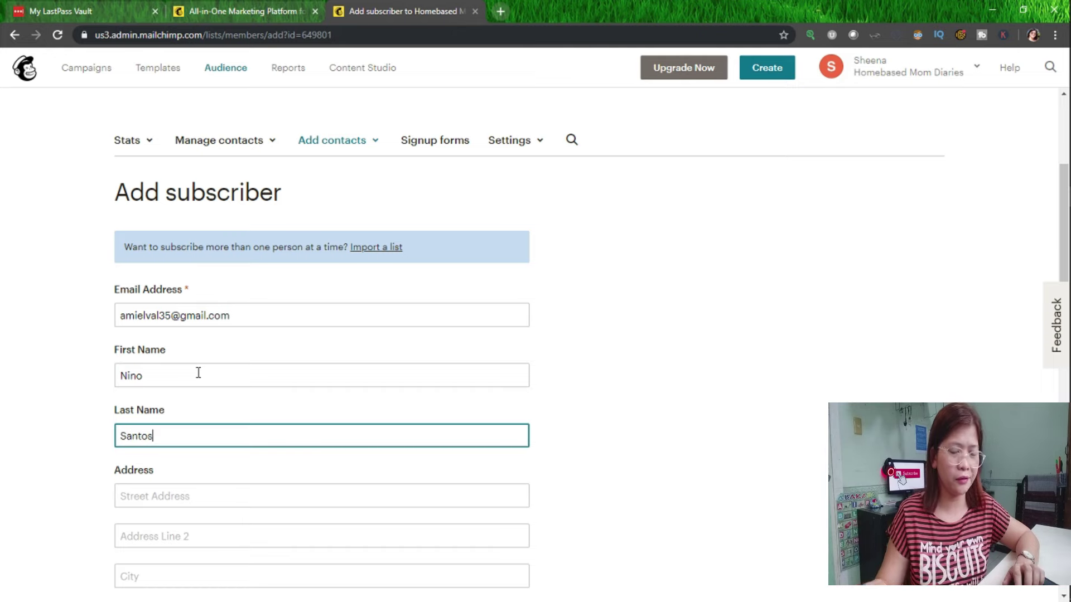
{"action": "scroll", "coordinate": [219, 359], "scroll_direction": "down", "scroll_amount": 1}
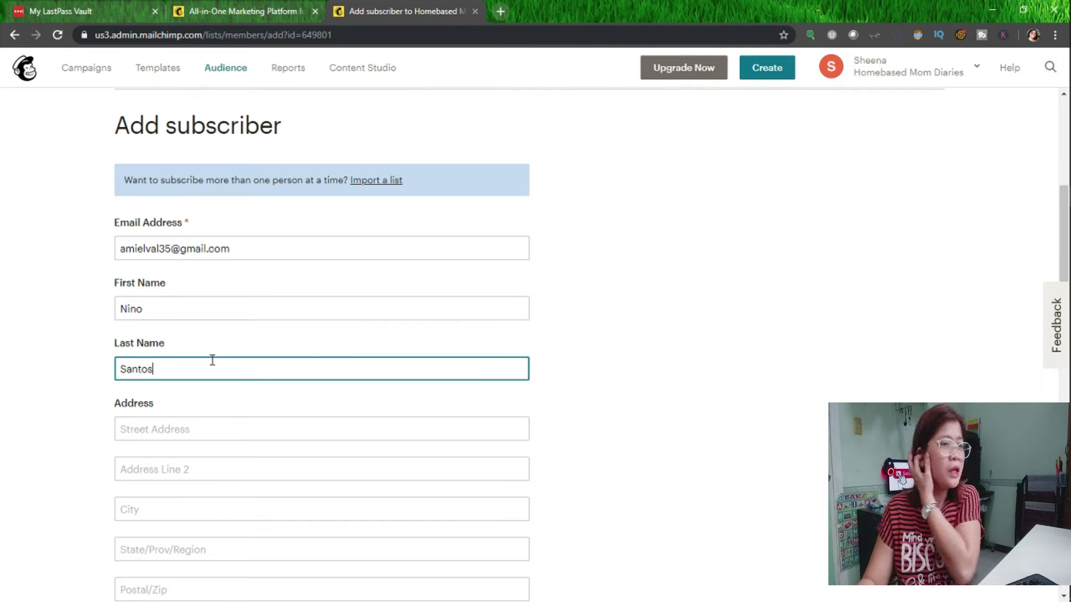
{"action": "scroll", "coordinate": [213, 360], "scroll_direction": "down", "scroll_amount": 4}
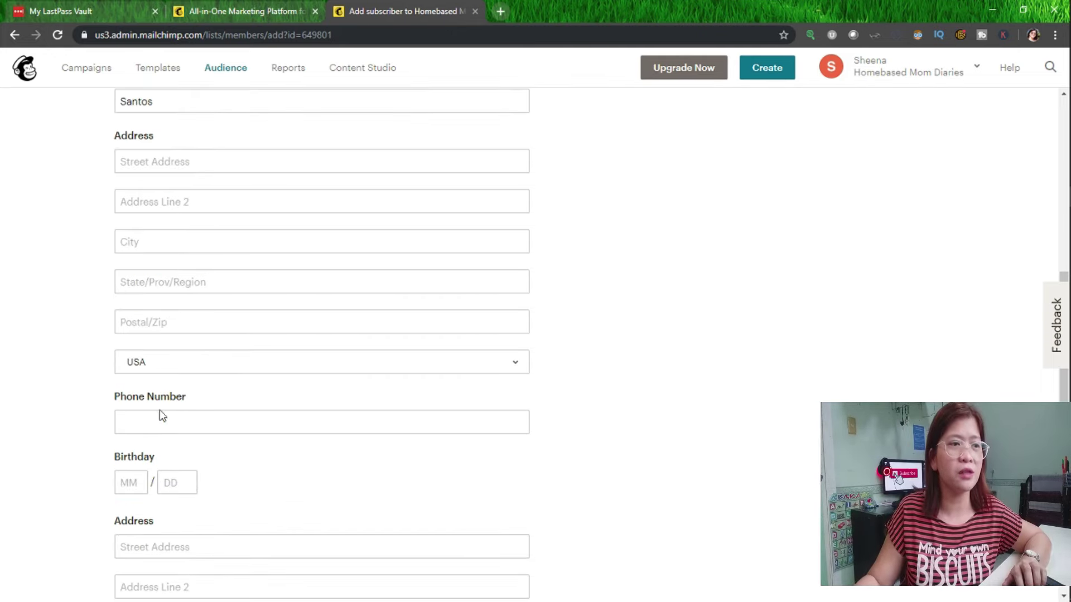
{"action": "scroll", "coordinate": [159, 396], "scroll_direction": "down", "scroll_amount": 1}
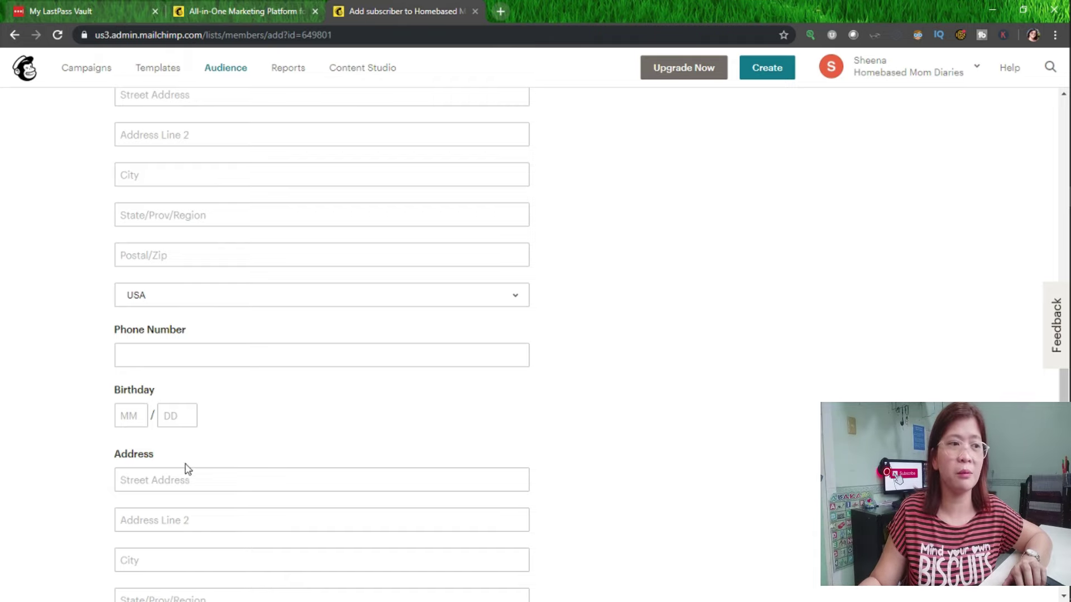
{"action": "left_click", "coordinate": [132, 420]}
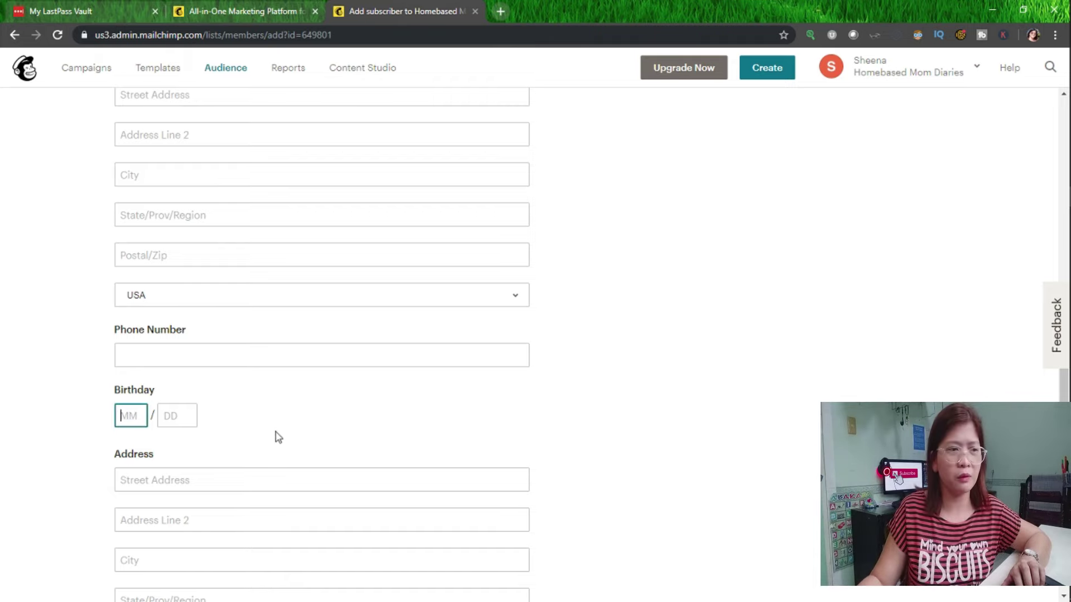
{"action": "scroll", "coordinate": [225, 368], "scroll_direction": "down", "scroll_amount": 6}
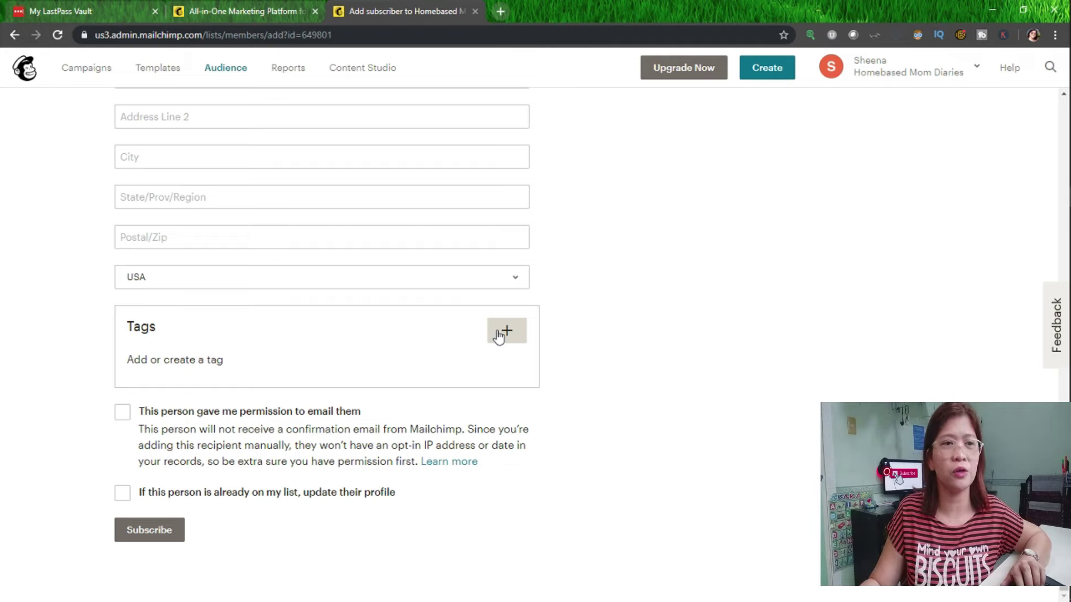
Tag the subscriber 'homebased recipient', tick permission and update-profile, and subscribe them.
{"action": "left_click", "coordinate": [500, 336]}
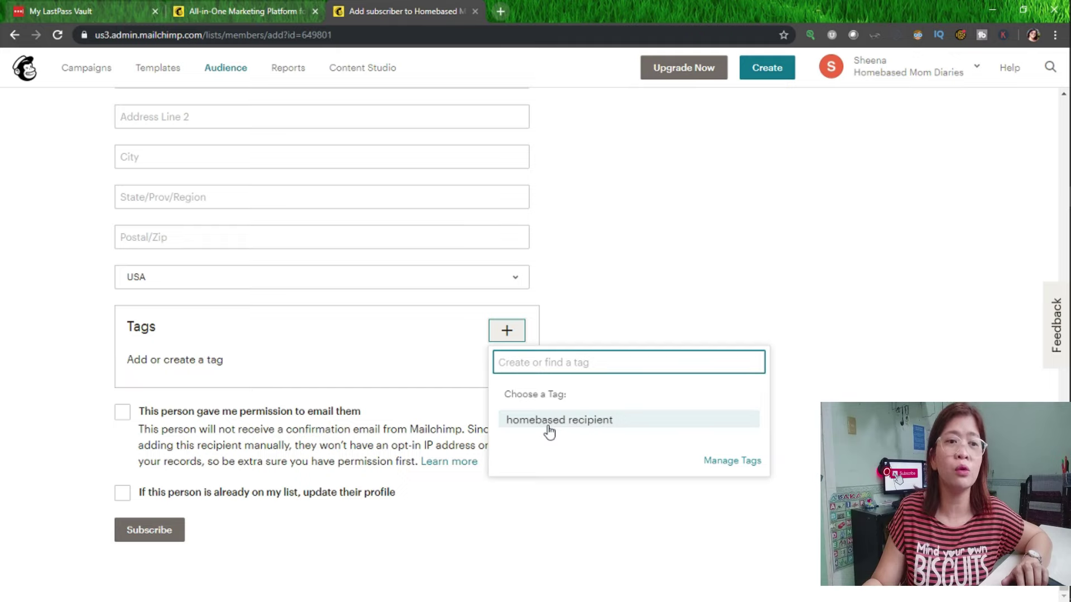
{"action": "left_click", "coordinate": [549, 423]}
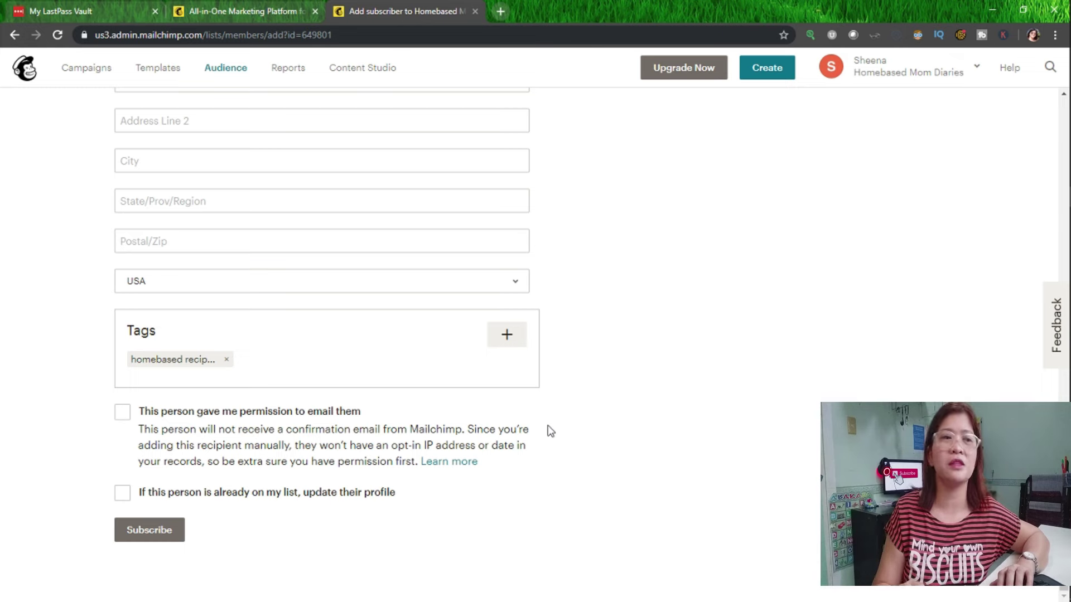
{"action": "scroll", "coordinate": [186, 303], "scroll_direction": "up", "scroll_amount": 5}
{"action": "scroll", "coordinate": [186, 303], "scroll_direction": "down", "scroll_amount": 5}
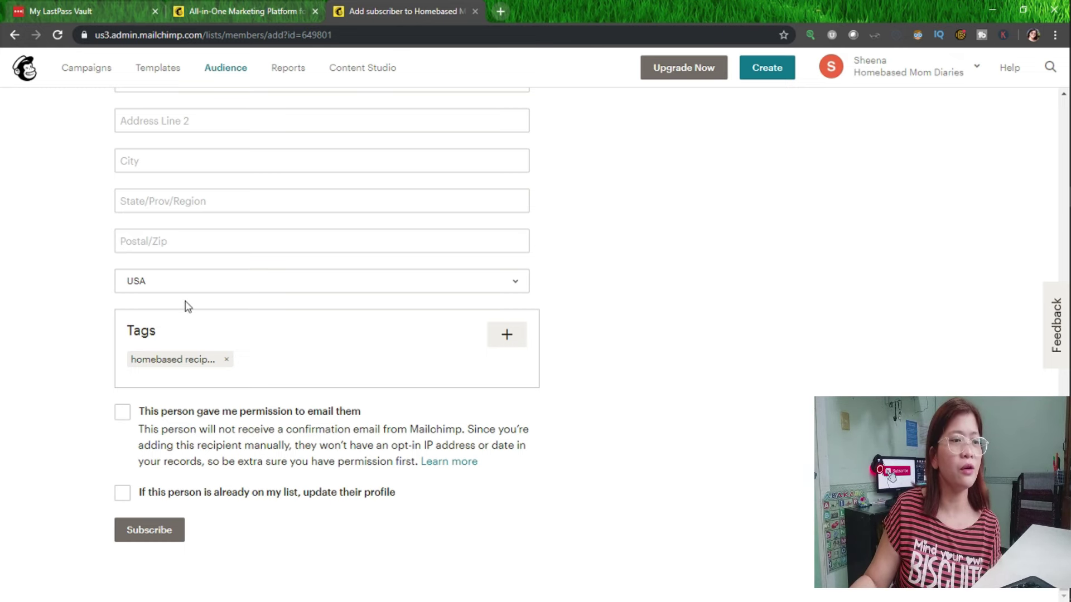
{"action": "left_click", "coordinate": [123, 413]}
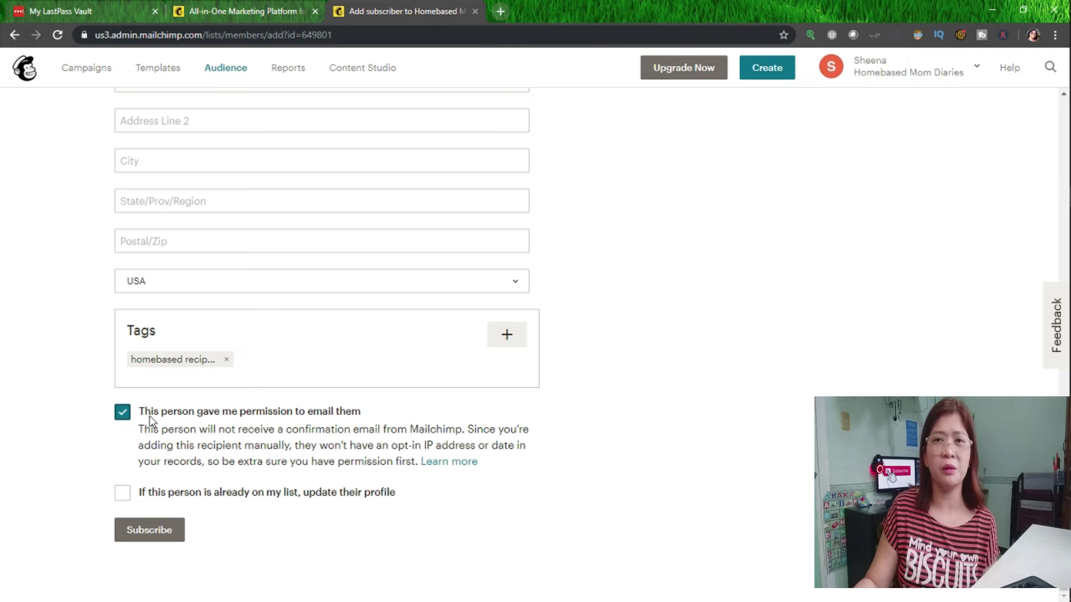
{"action": "left_click", "coordinate": [123, 495]}
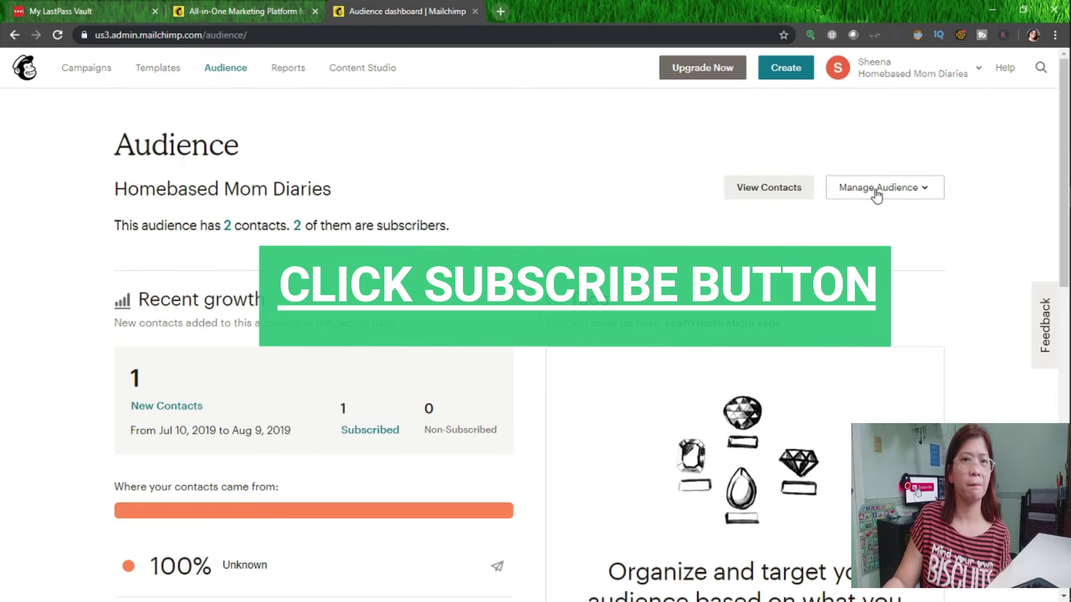
{"action": "left_click", "coordinate": [876, 190]}
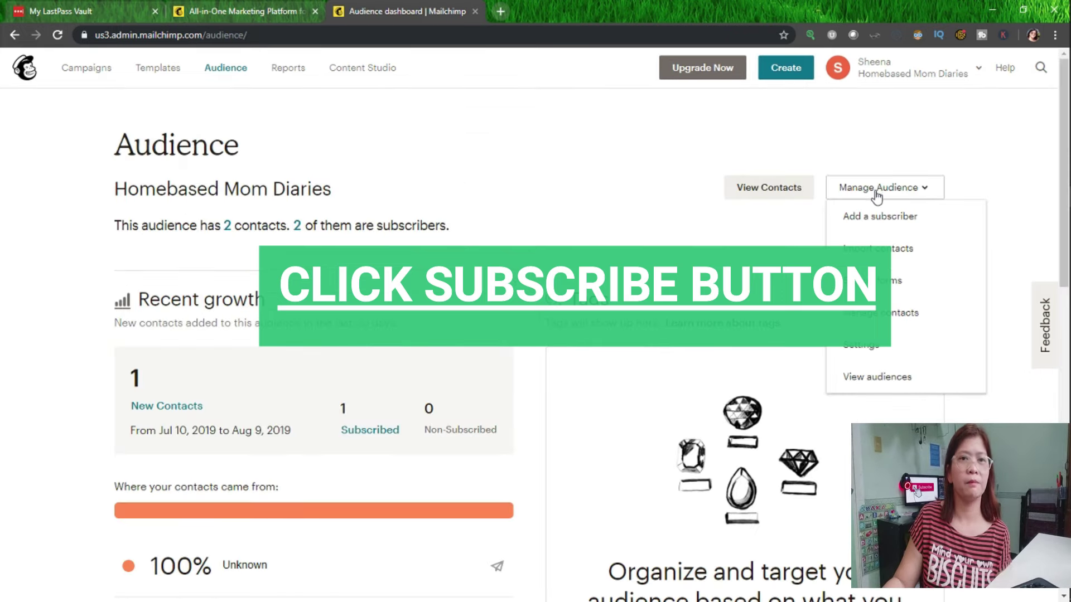
Start importing contacts and open test contacts.csv in Excel via Windows search.
{"action": "left_click", "coordinate": [877, 250]}
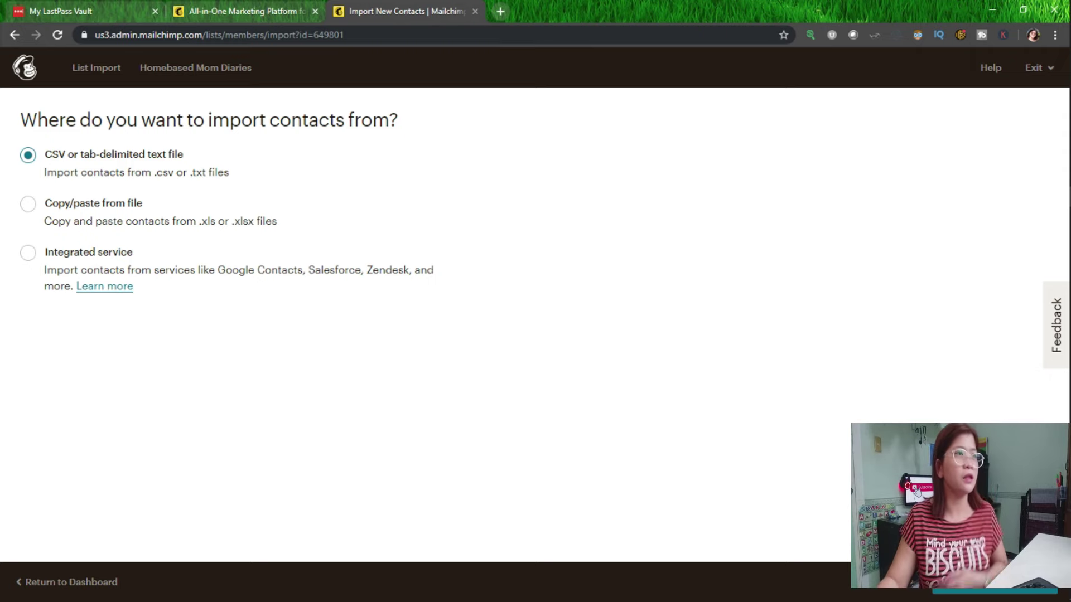
{"action": "key", "text": "super+s"}
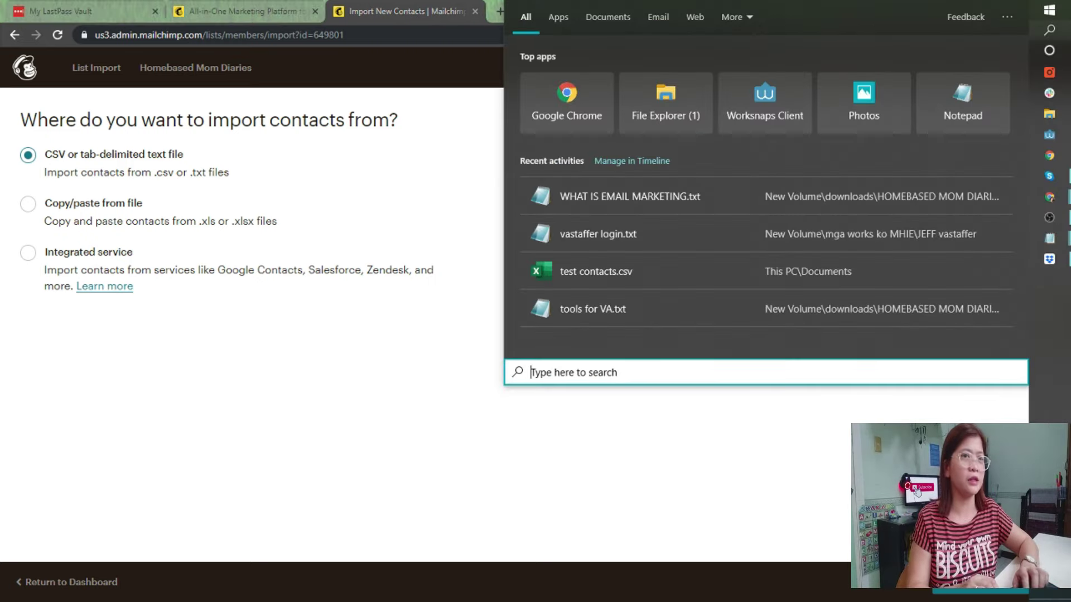
{"action": "left_click", "coordinate": [588, 267]}
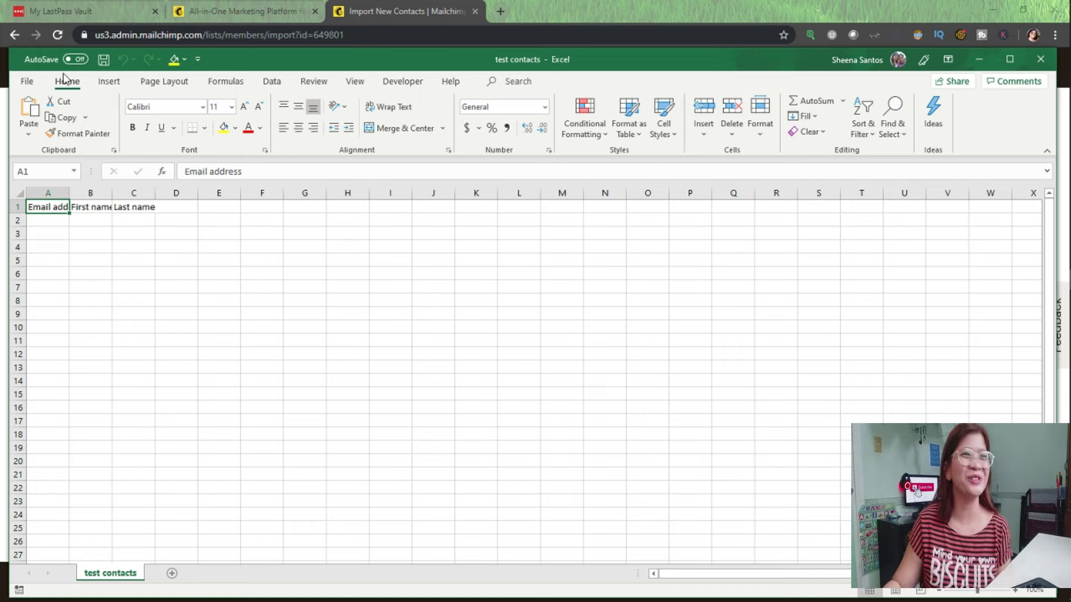
Resize and move the Excel window, widen column A, and choose the Copy/paste import option.
{"action": "left_click_drag", "start_coordinate": [10, 50], "coordinate": [92, 95]}
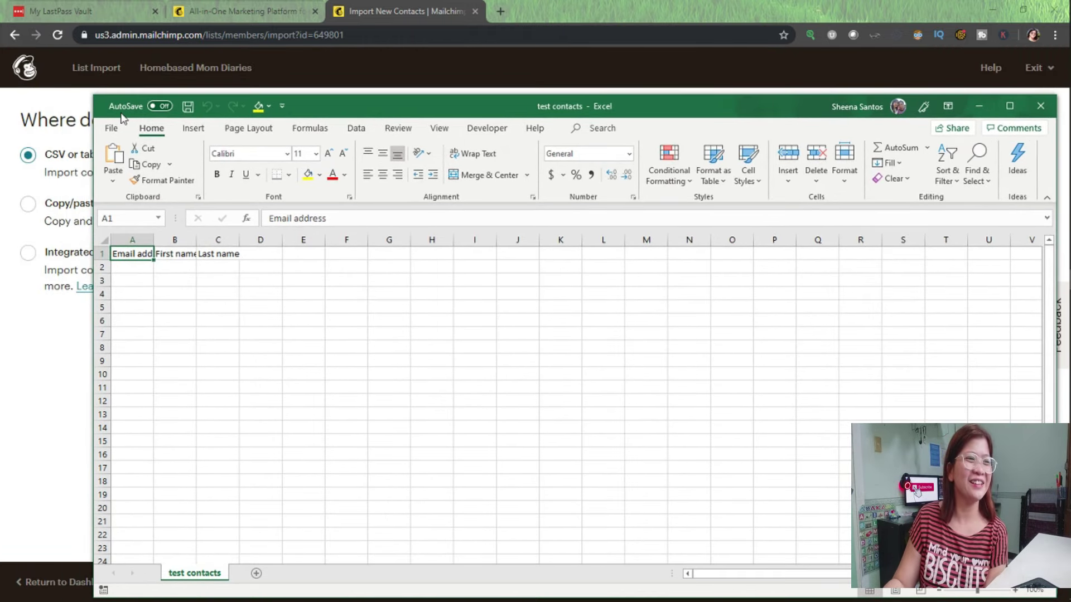
{"action": "left_click_drag", "start_coordinate": [357, 115], "coordinate": [525, 177]}
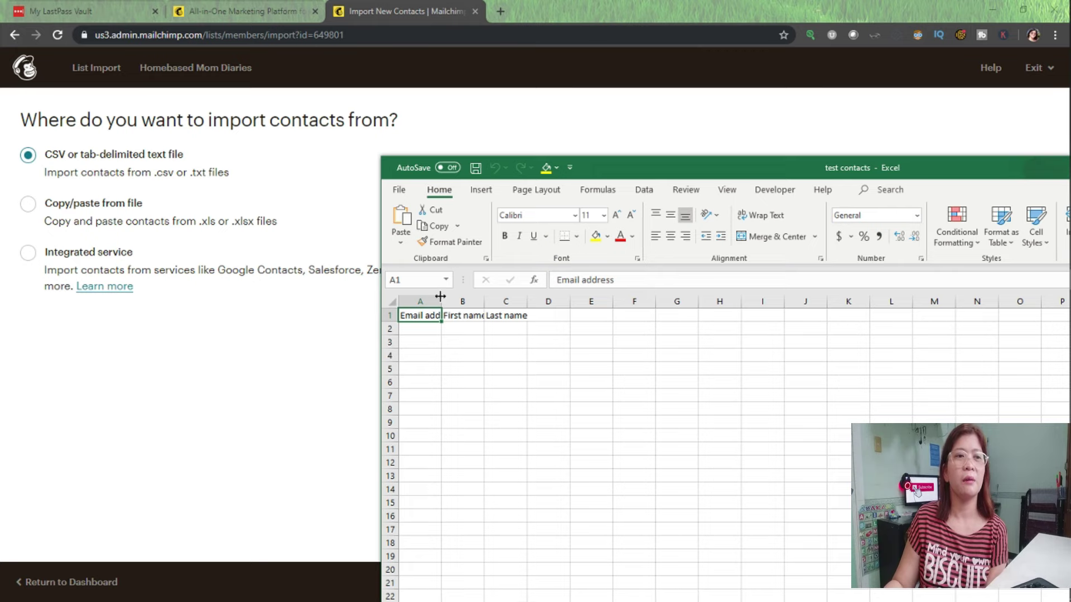
{"action": "left_click_drag", "start_coordinate": [438, 297], "coordinate": [510, 297]}
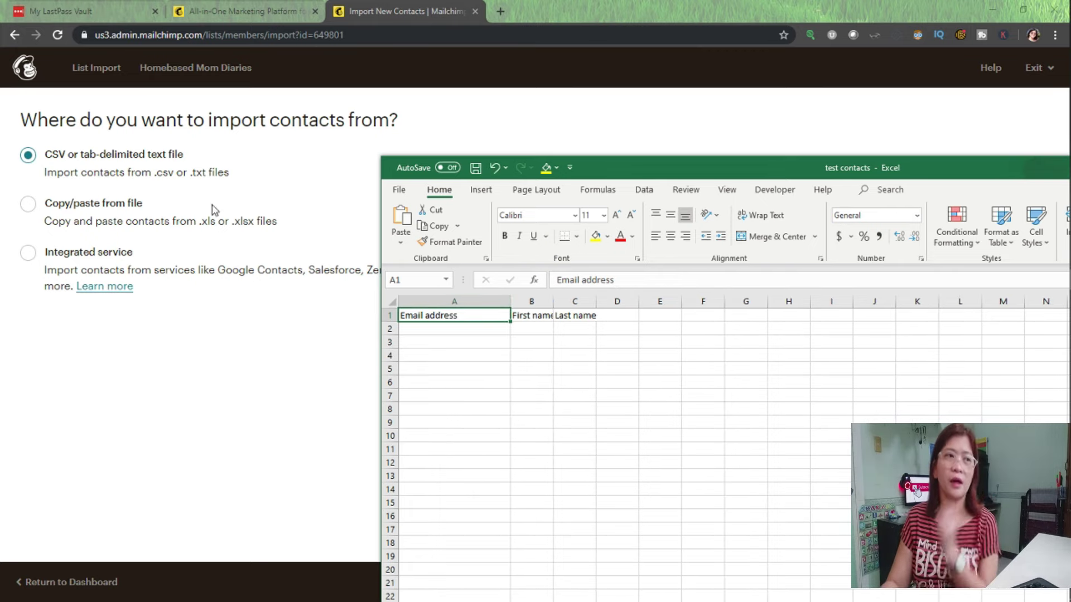
{"action": "left_click", "coordinate": [29, 205]}
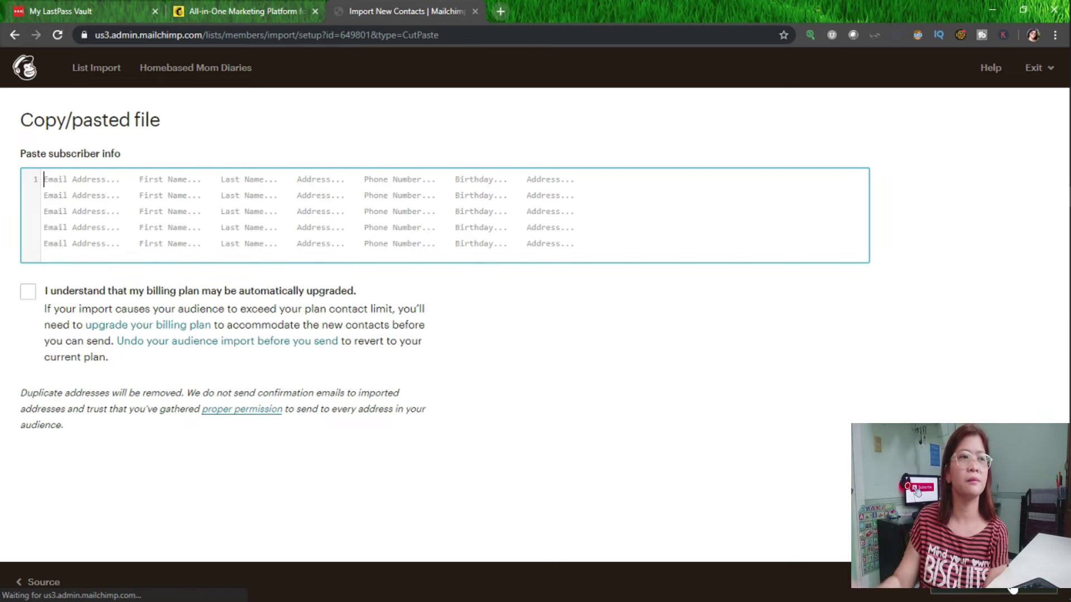
Arrange the browser and Excel windows side by side and widen column B for First name.
{"action": "left_click", "coordinate": [1022, 10]}
{"action": "left_click", "coordinate": [990, 364]}
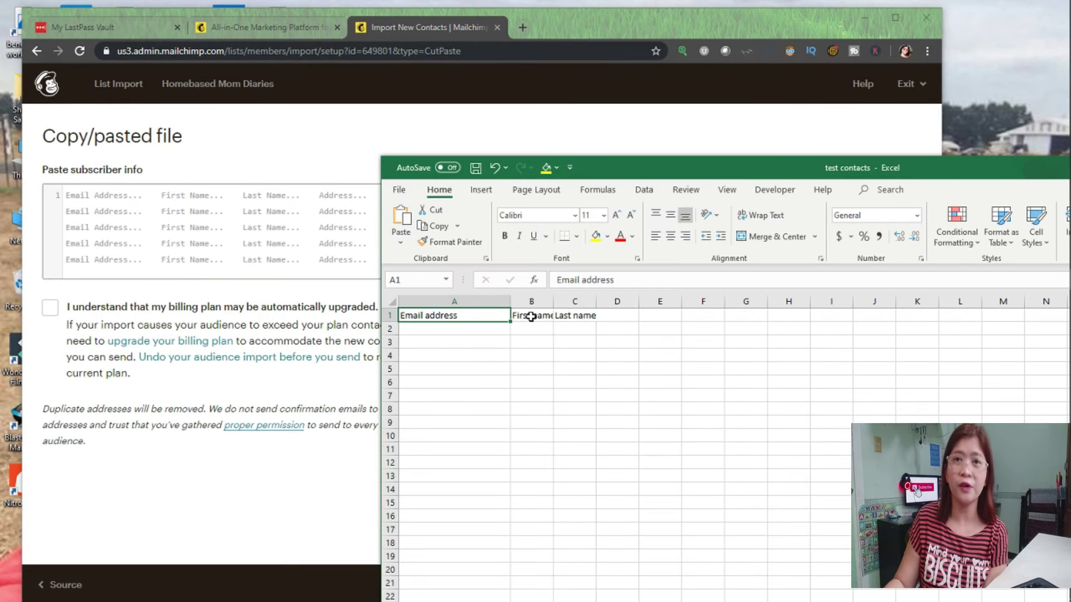
{"action": "left_click_drag", "start_coordinate": [553, 301], "coordinate": [689, 300]}
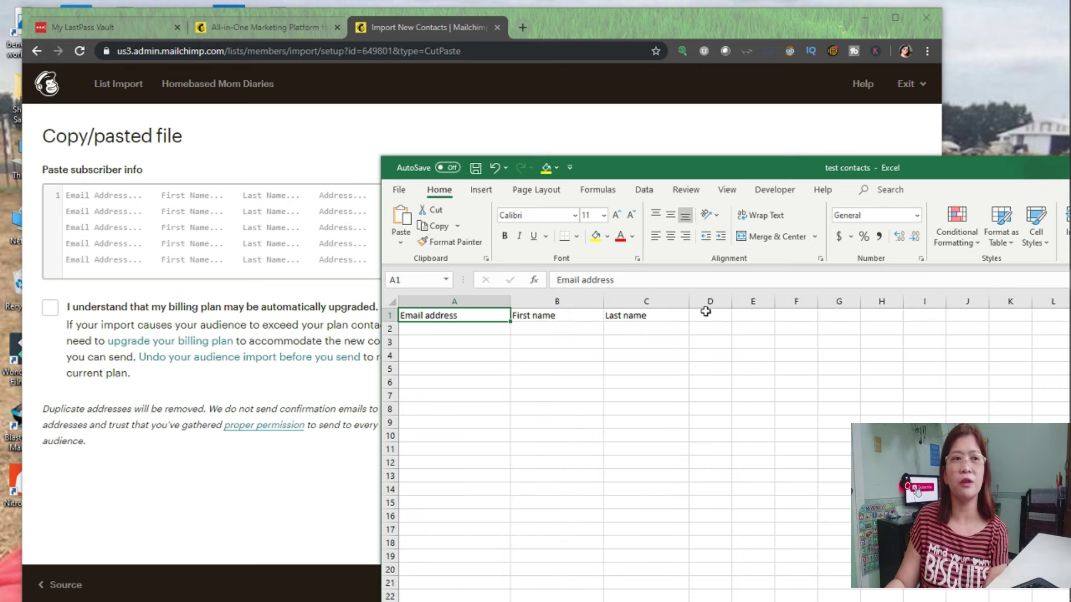
{"action": "left_click_drag", "start_coordinate": [619, 172], "coordinate": [595, 276]}
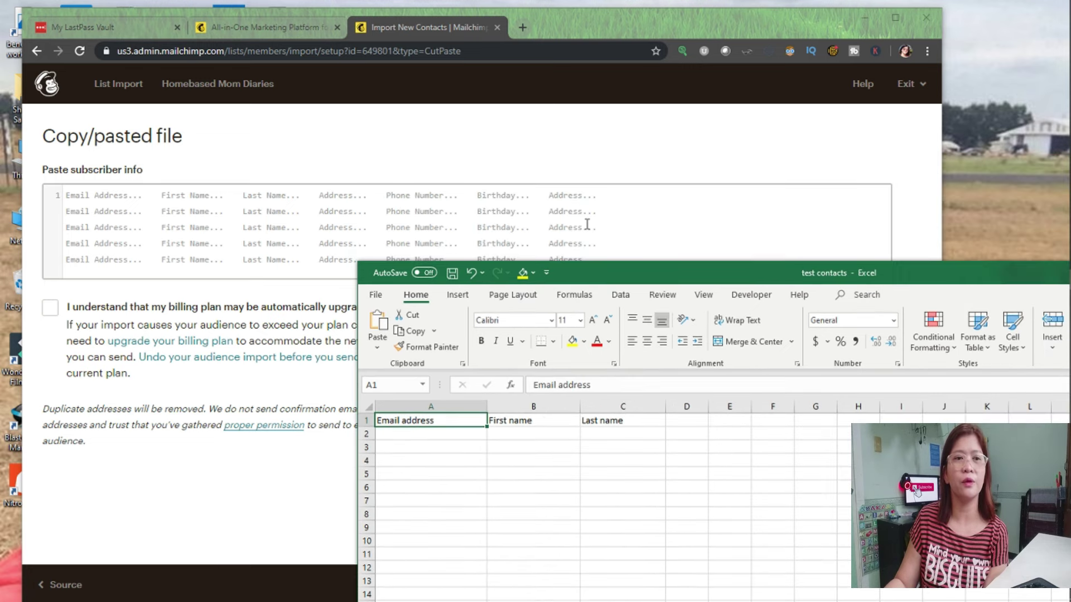
{"action": "left_click_drag", "start_coordinate": [842, 266], "coordinate": [813, 123]}
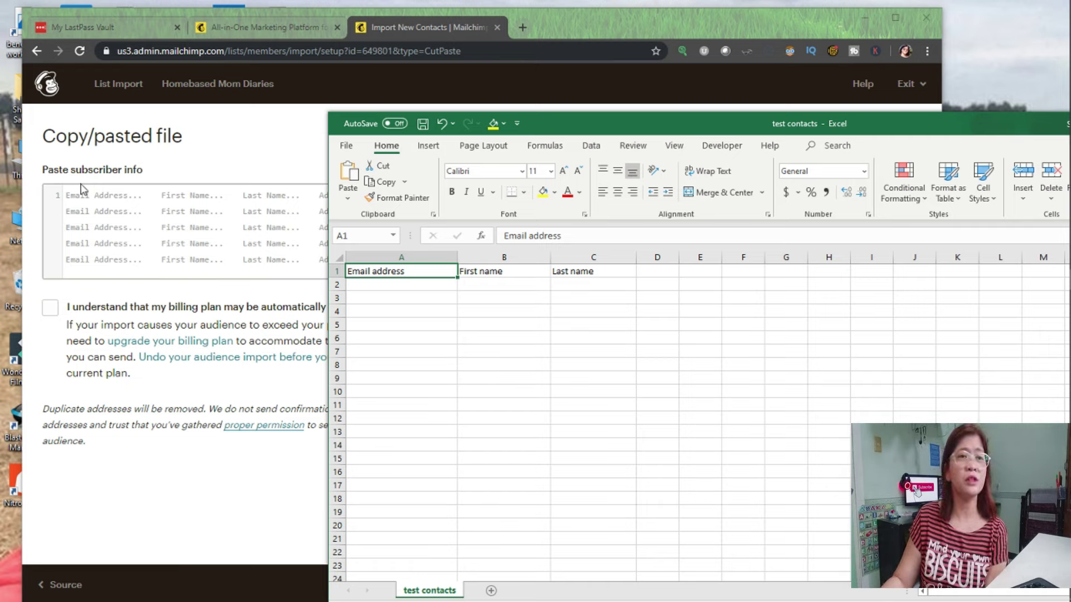
Select the contact range A1:C13 in the spreadsheet.
{"action": "left_click", "coordinate": [407, 283]}
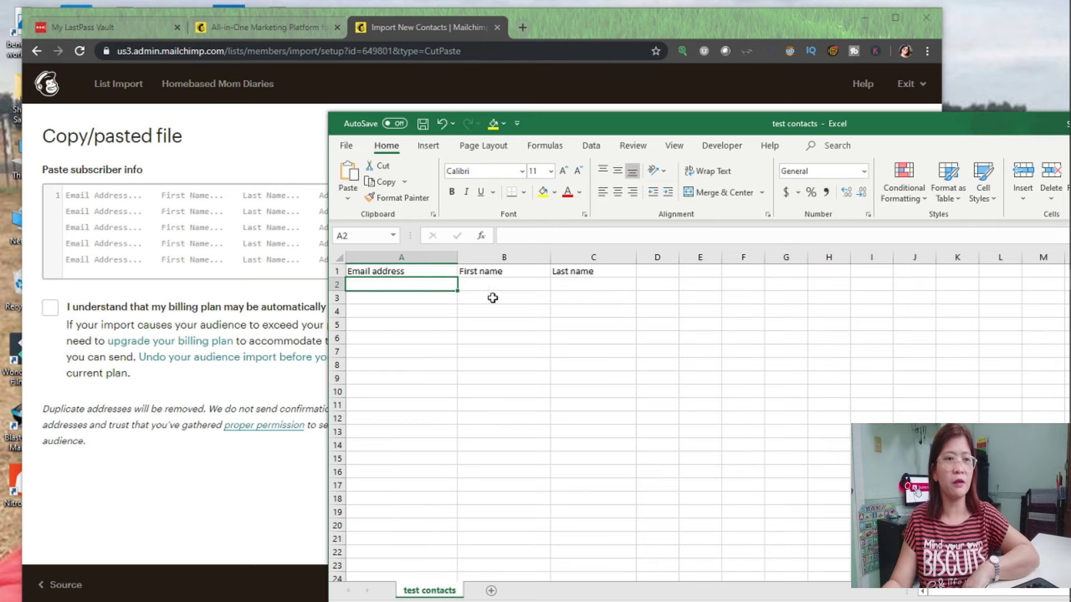
{"action": "left_click_drag", "start_coordinate": [407, 284], "coordinate": [402, 354]}
{"action": "left_click_drag", "start_coordinate": [365, 257], "coordinate": [564, 260]}
{"action": "left_click", "coordinate": [370, 274]}
{"action": "left_click_drag", "start_coordinate": [383, 271], "coordinate": [608, 425]}
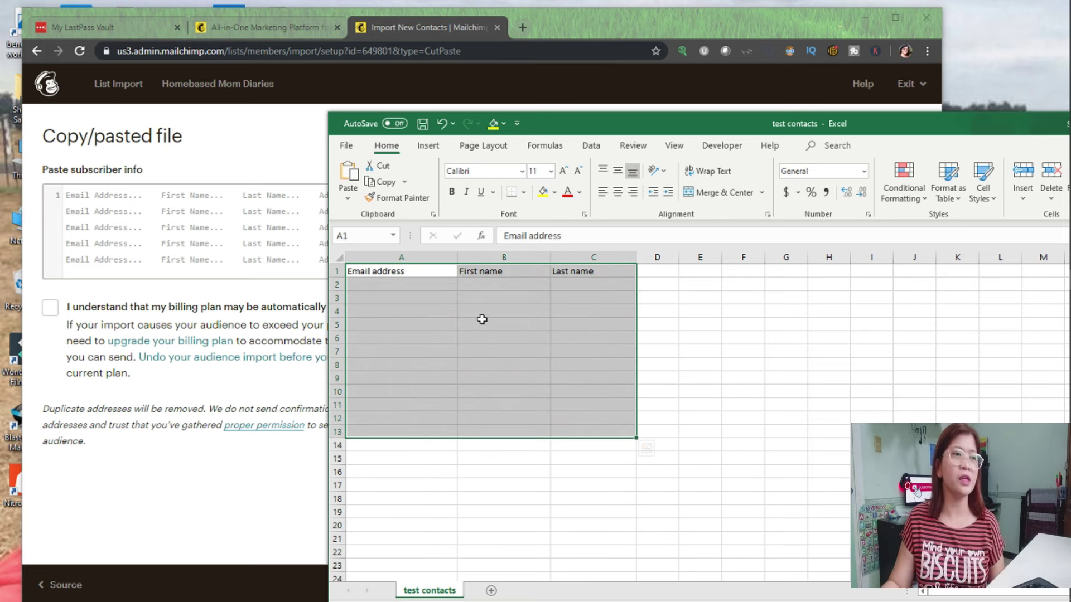
Bring up the paste options on Mailchimp's subscriber box and acknowledge the billing upgrade notice.
{"action": "left_click", "coordinate": [184, 238]}
{"action": "right_click", "coordinate": [184, 239]}
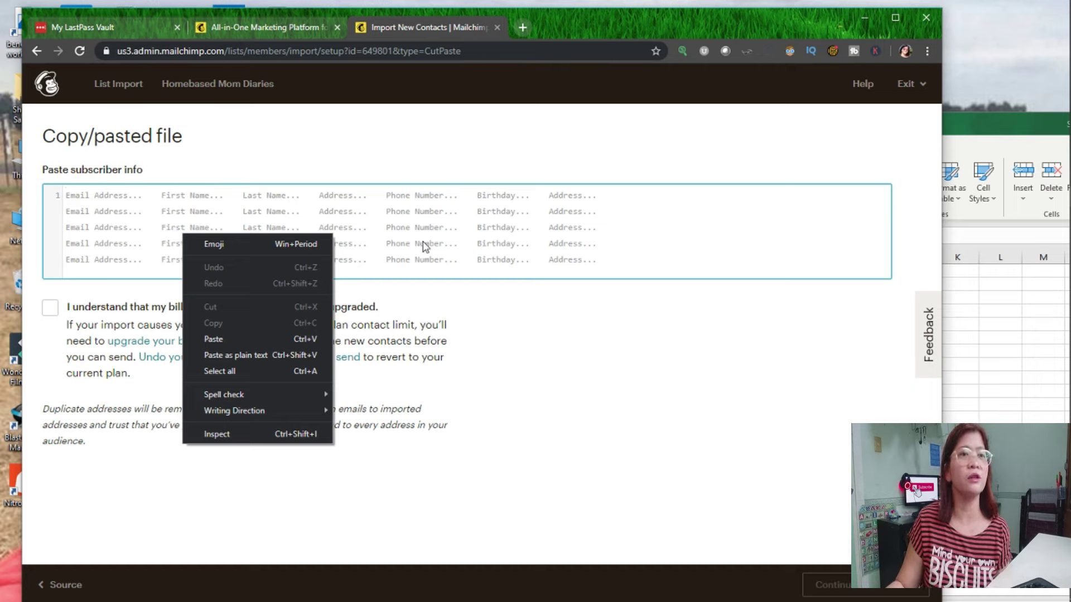
{"action": "left_click", "coordinate": [50, 311]}
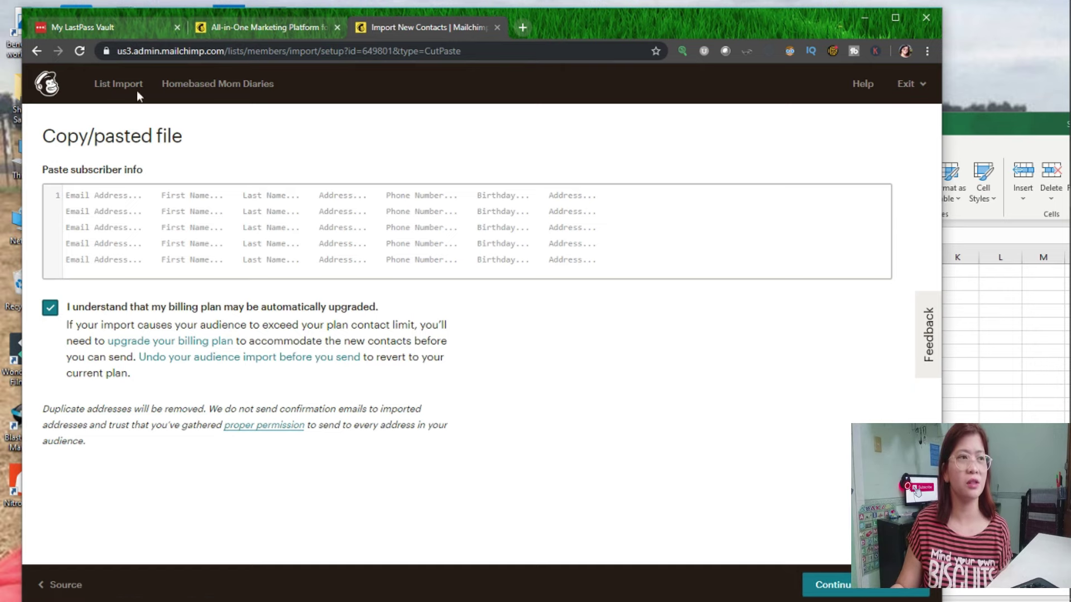
Choose the CSV import source, cancel the file browser without uploading, and return to the source choices.
{"action": "left_click", "coordinate": [37, 51]}
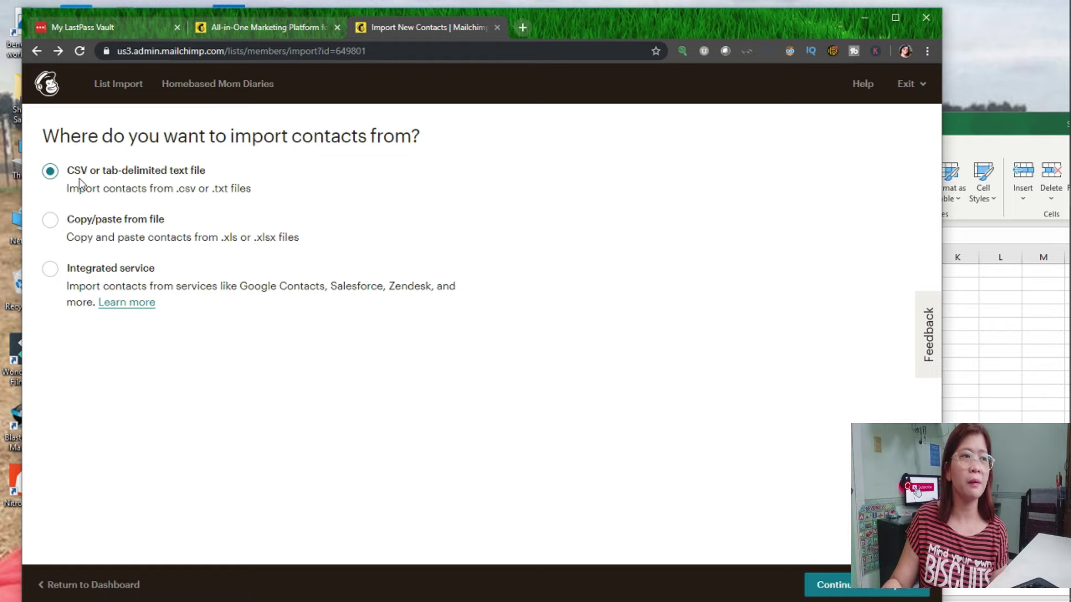
{"action": "left_click", "coordinate": [866, 594]}
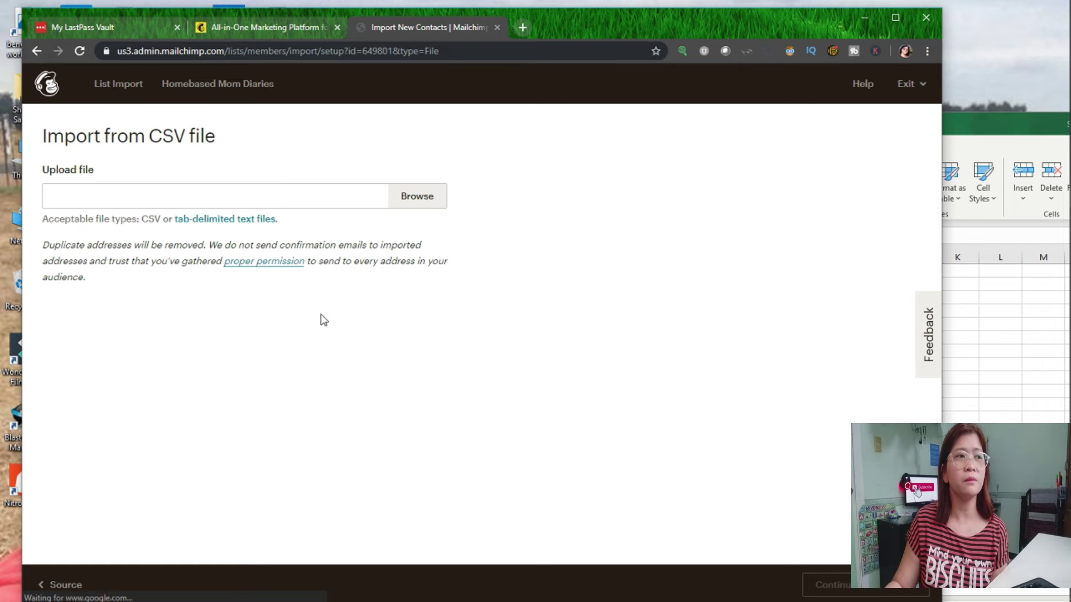
{"action": "left_click", "coordinate": [417, 196]}
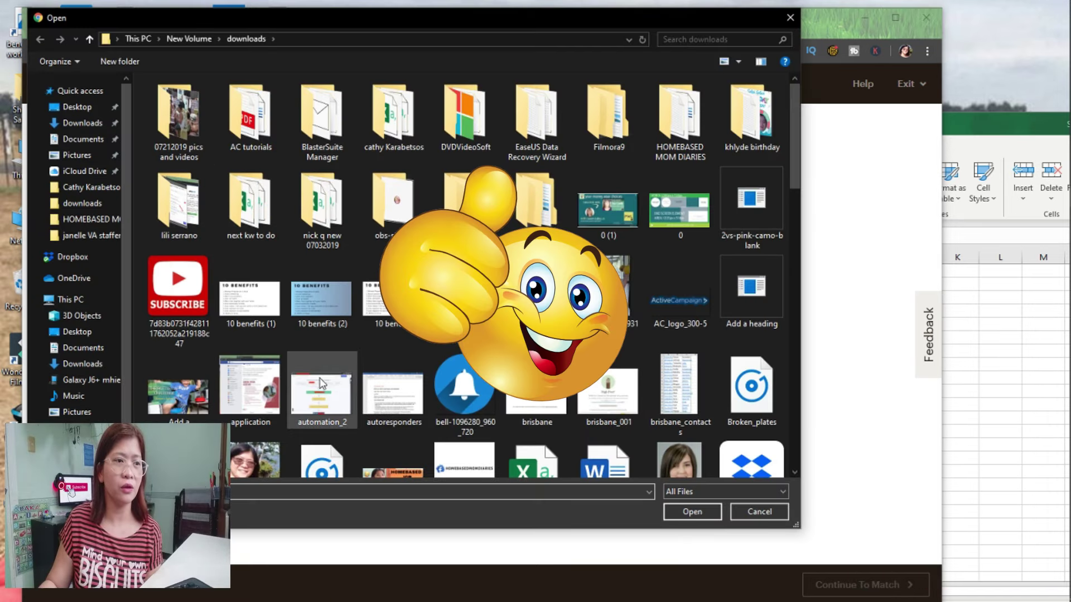
{"action": "scroll", "coordinate": [458, 366], "scroll_direction": "down", "scroll_amount": 5}
{"action": "scroll", "coordinate": [458, 366], "scroll_direction": "up", "scroll_amount": 5}
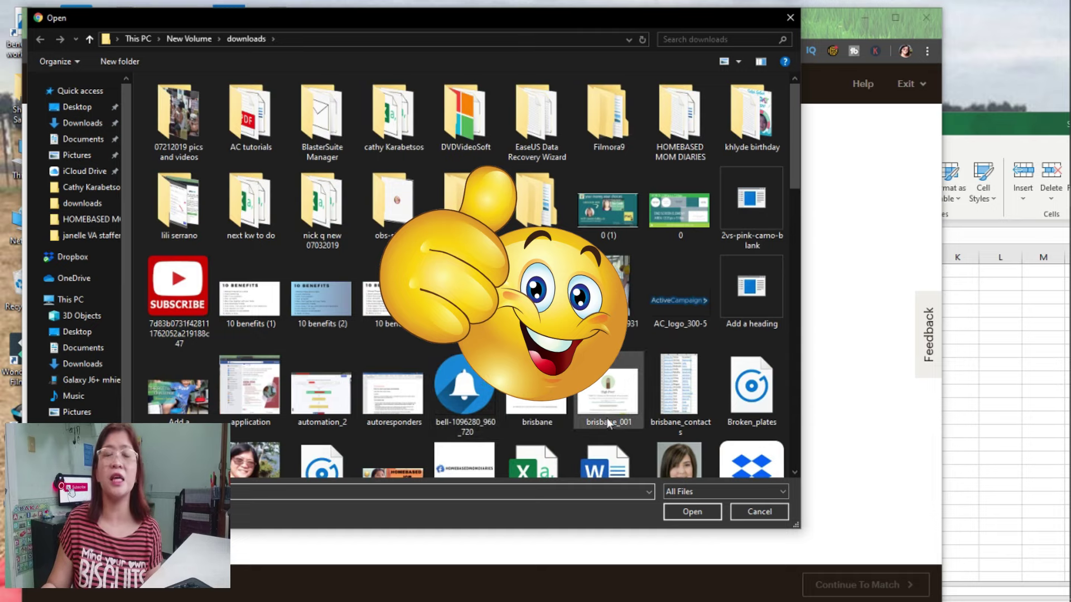
{"action": "left_click", "coordinate": [759, 512]}
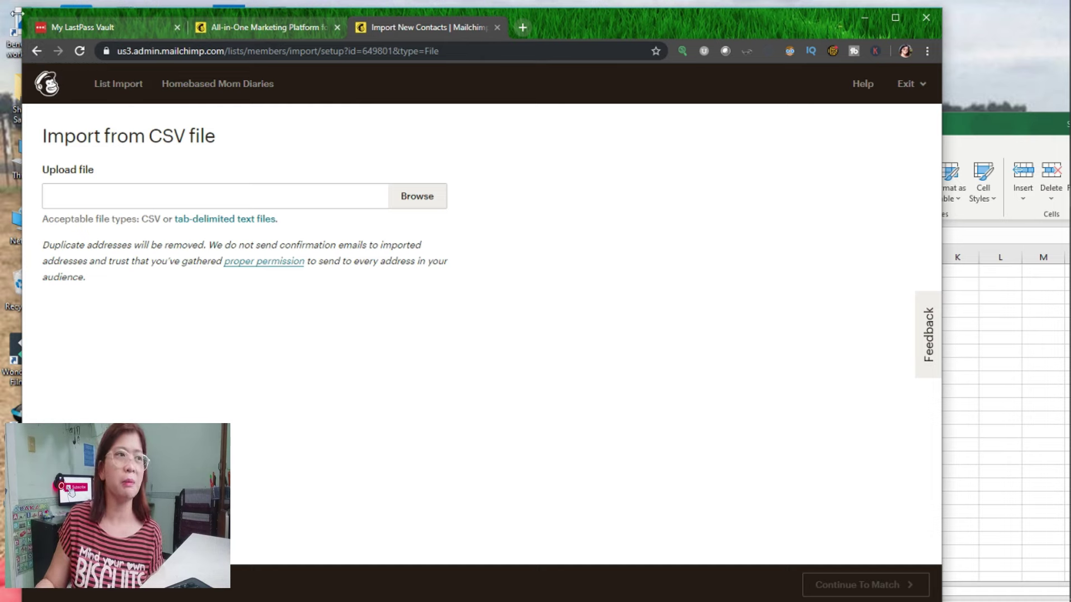
{"action": "left_click", "coordinate": [37, 51]}
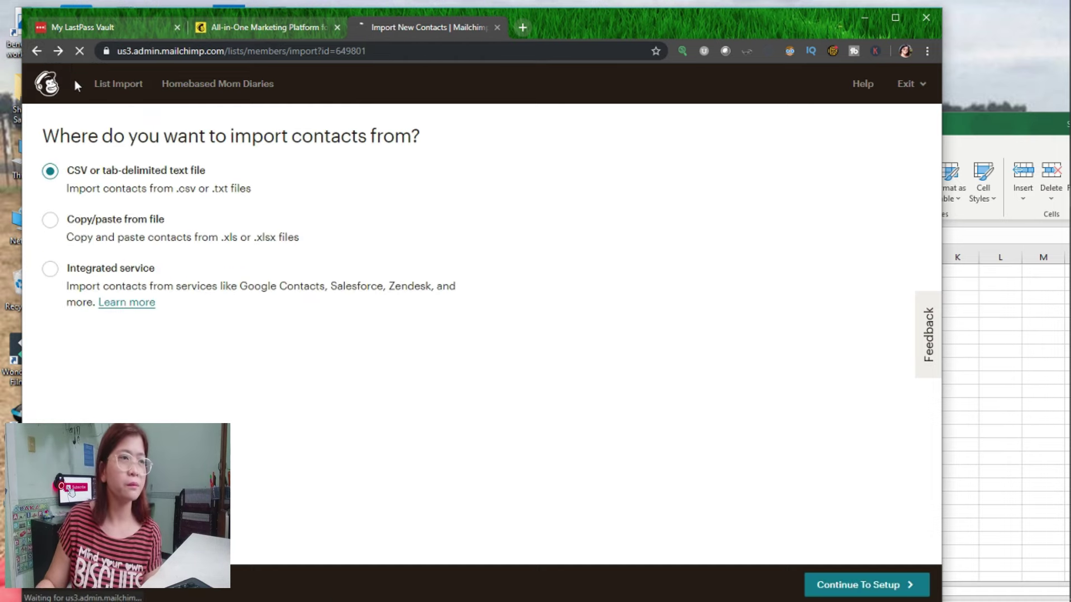
Create a regular email campaign named 'test for homebased email'.
{"action": "left_click", "coordinate": [36, 50]}
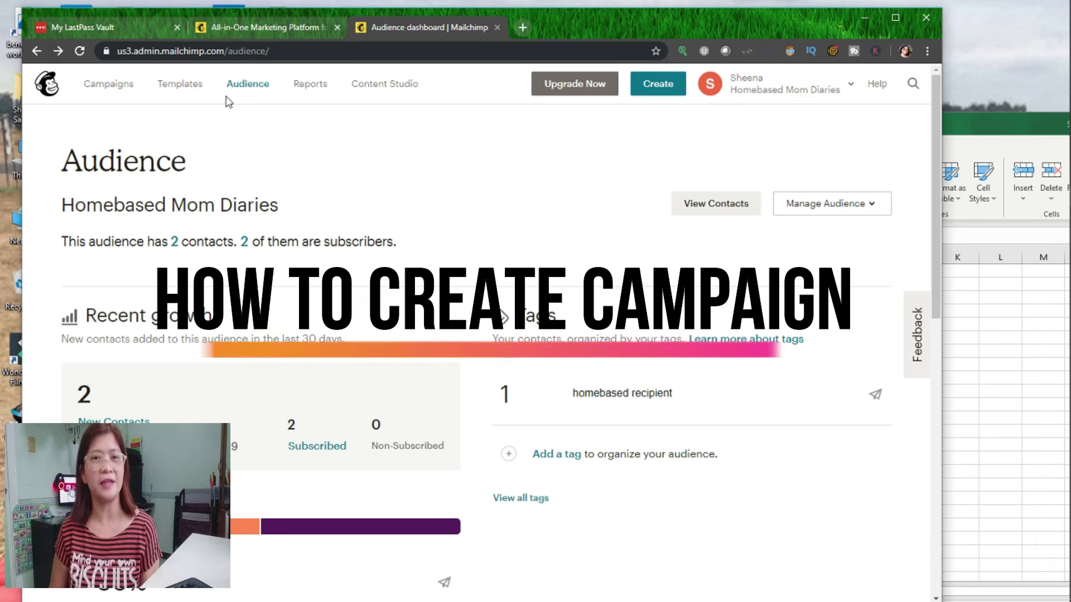
{"action": "left_click", "coordinate": [658, 83]}
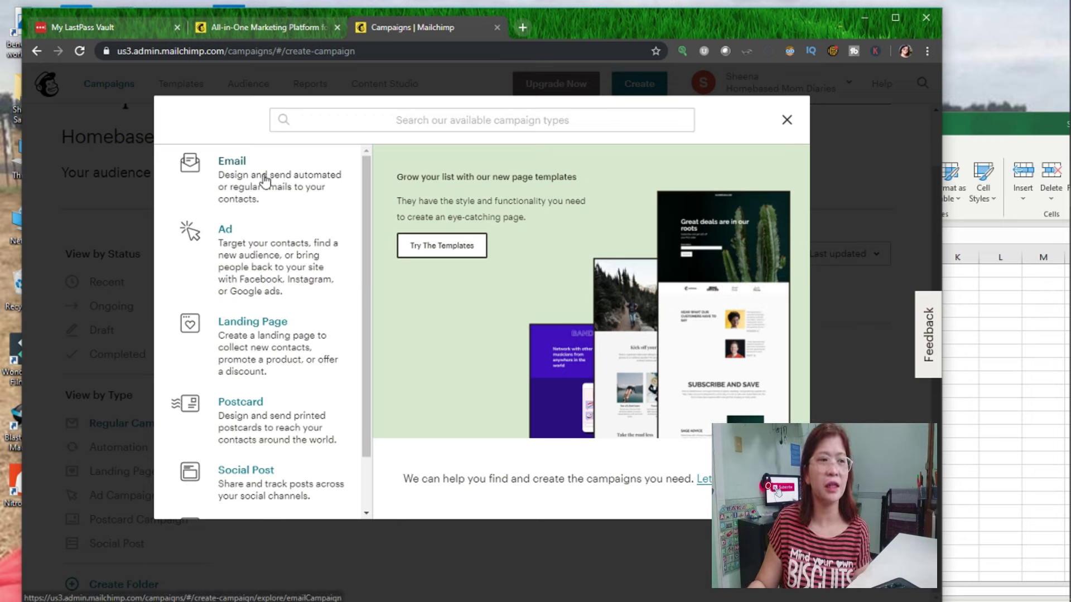
{"action": "scroll", "coordinate": [251, 363], "scroll_direction": "down", "scroll_amount": 1}
{"action": "scroll", "coordinate": [259, 412], "scroll_direction": "up", "scroll_amount": 1}
{"action": "scroll", "coordinate": [259, 424], "scroll_direction": "down", "scroll_amount": 1}
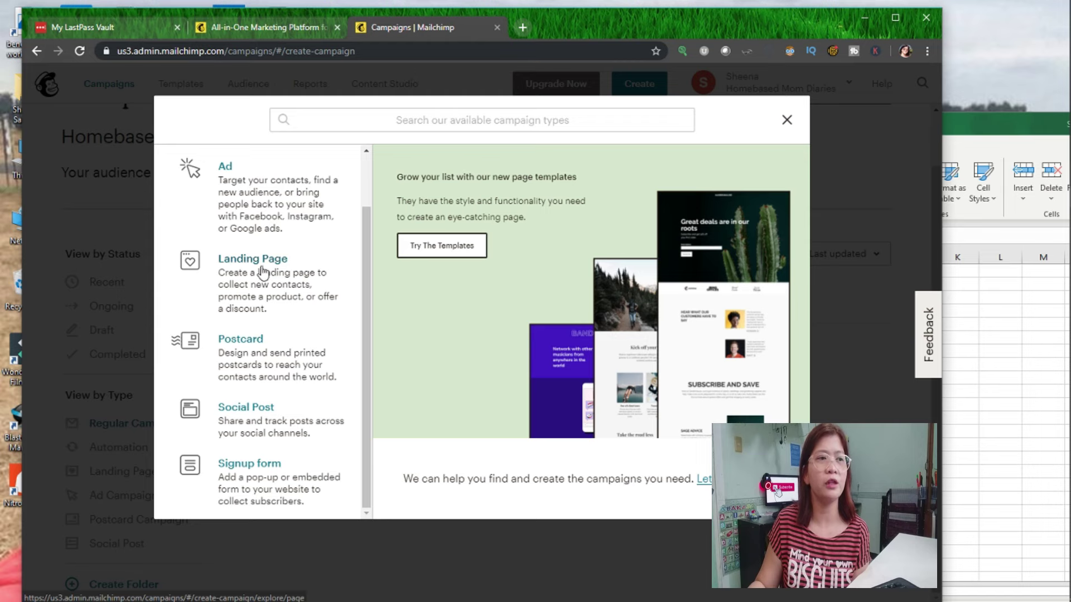
{"action": "scroll", "coordinate": [263, 273], "scroll_direction": "up", "scroll_amount": 2}
{"action": "left_click", "coordinate": [273, 190]}
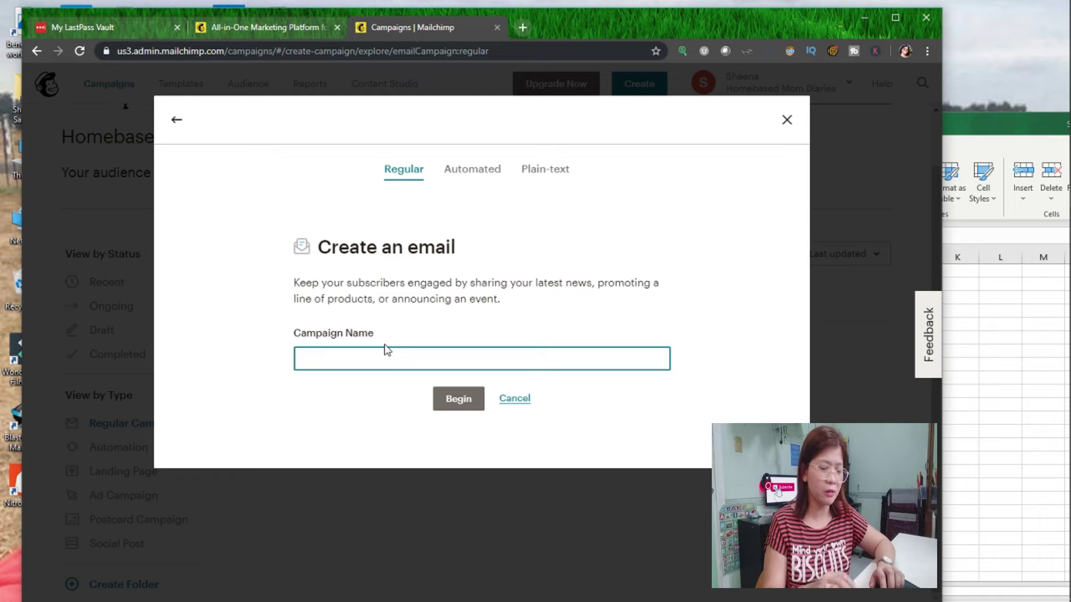
{"action": "type", "text": "test for "}
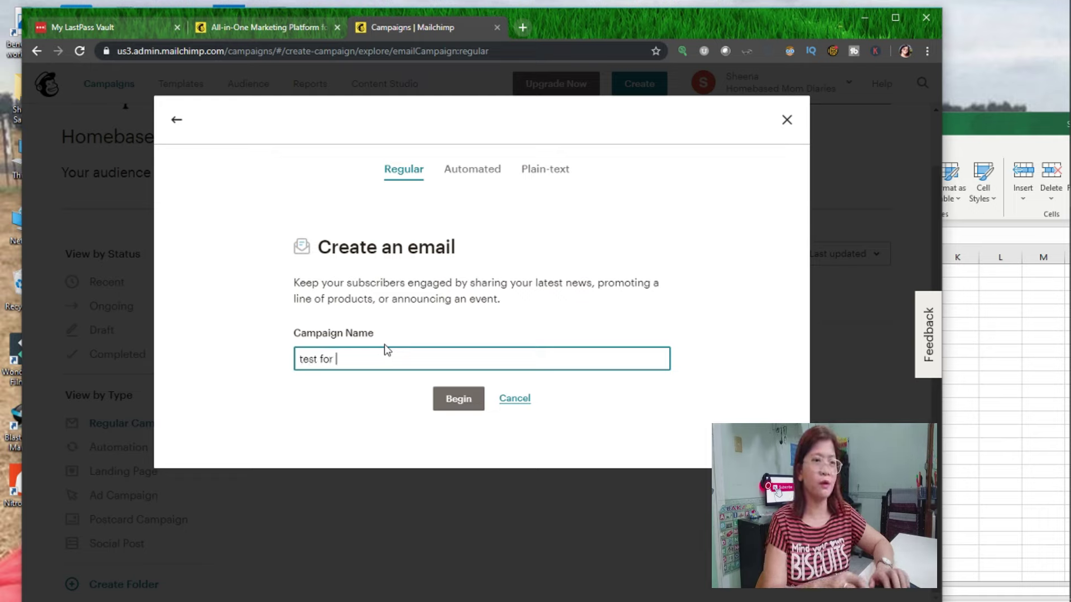
{"action": "type", "text": "homebased email"}
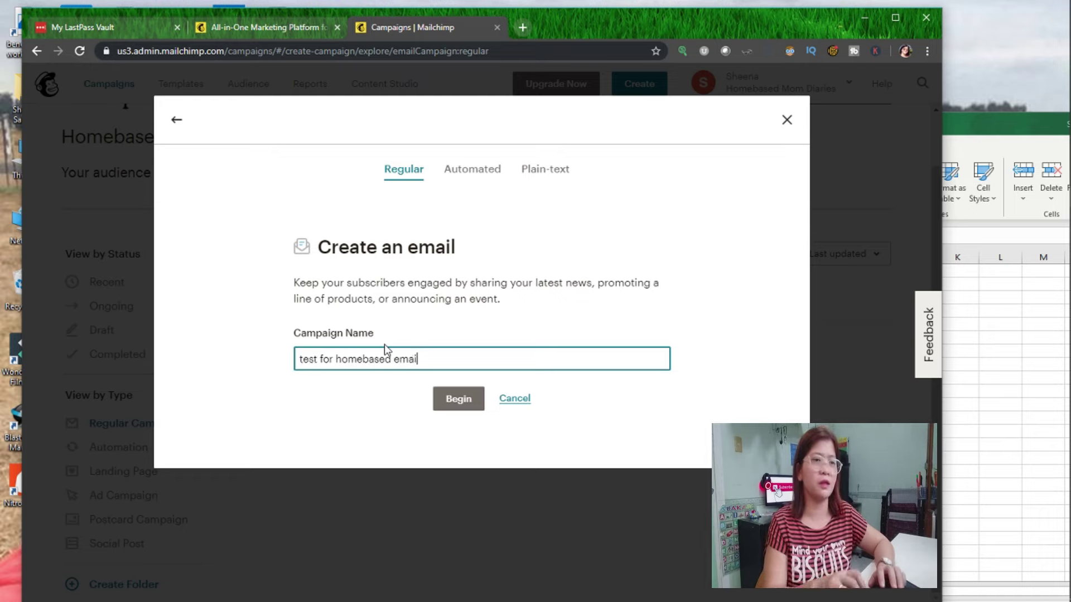
{"action": "left_click", "coordinate": [461, 401]}
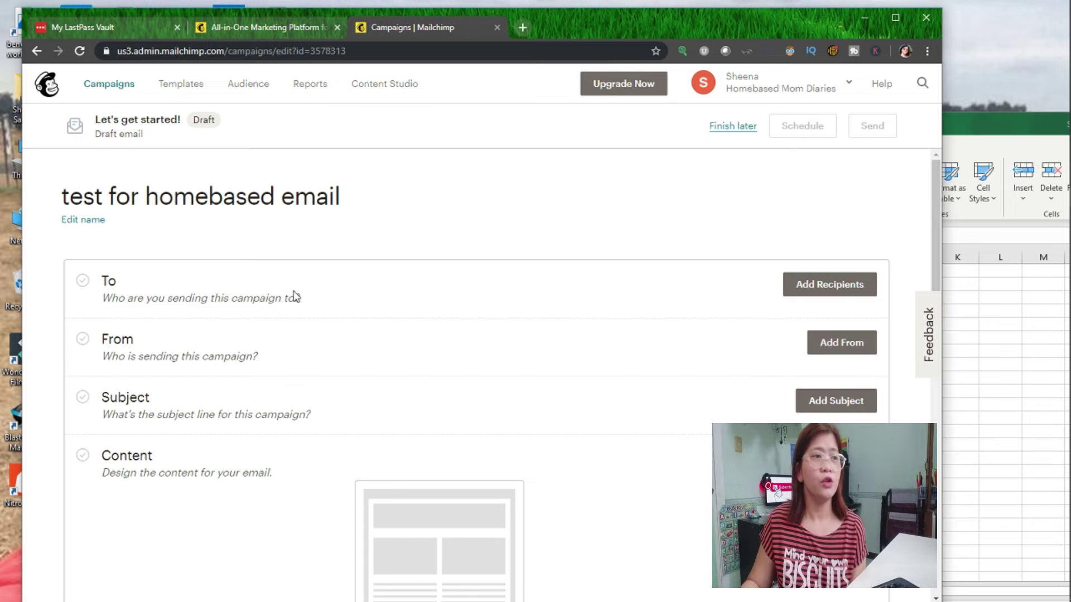
Send the campaign to the 'homebased recipient' tag in the Homebased Mom Diaries audience and save.
{"action": "left_click", "coordinate": [809, 292]}
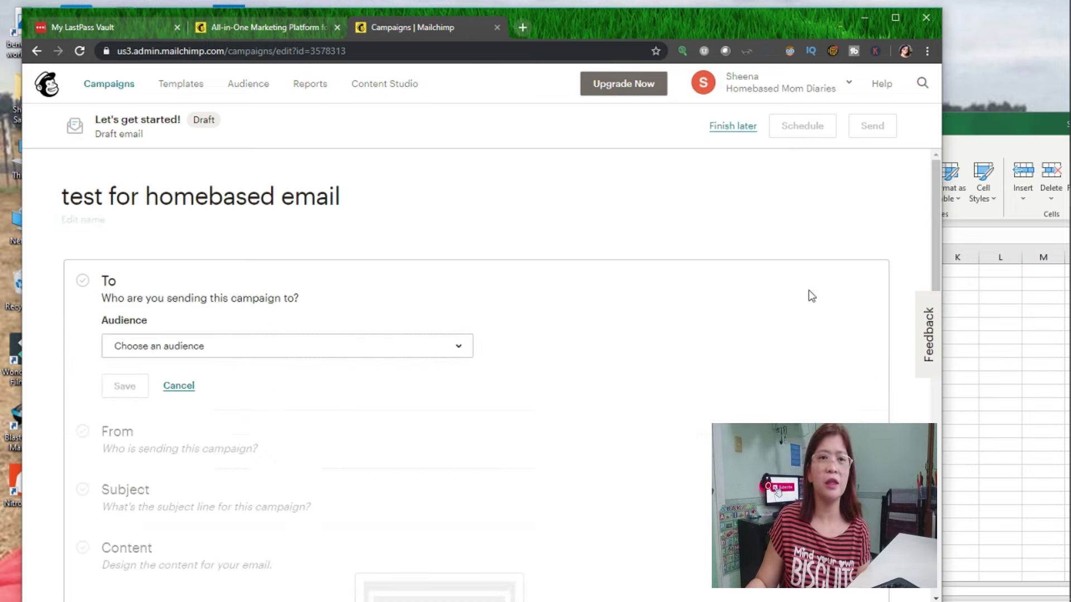
{"action": "left_click", "coordinate": [237, 350]}
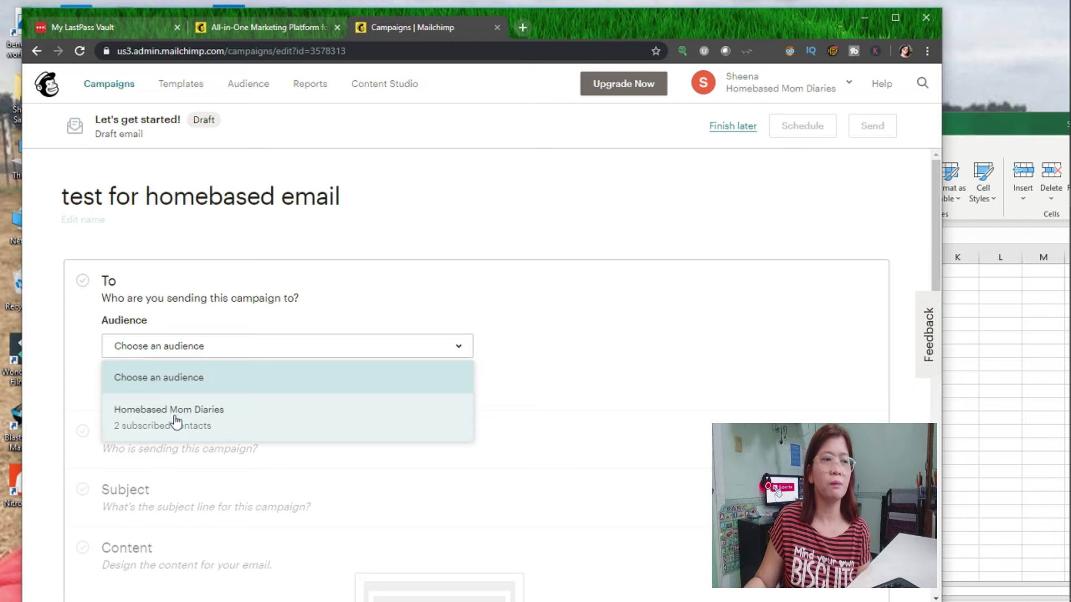
{"action": "left_click", "coordinate": [176, 419]}
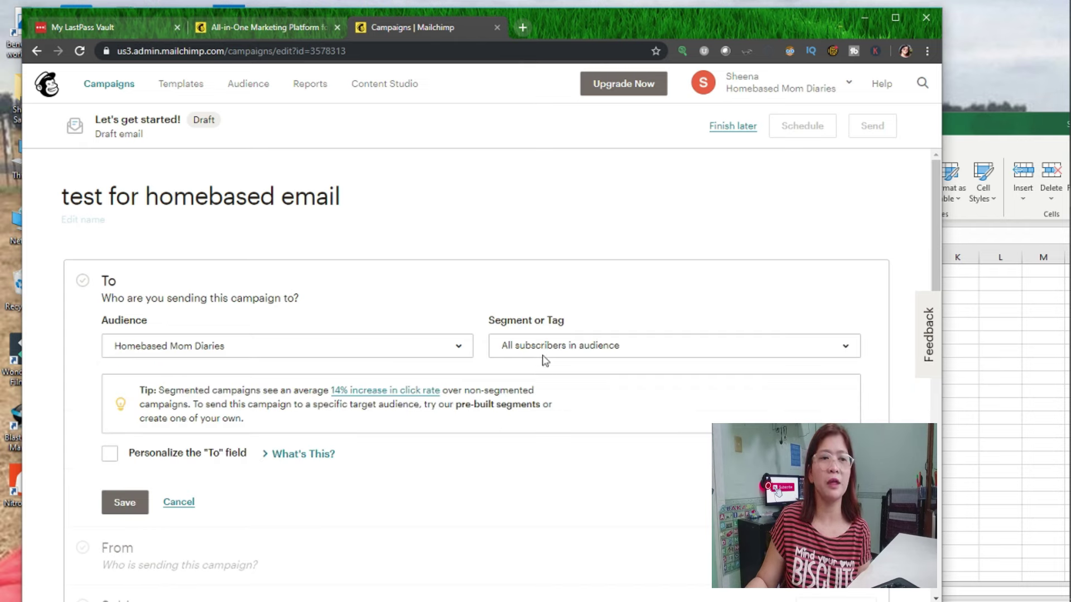
{"action": "left_click", "coordinate": [544, 353]}
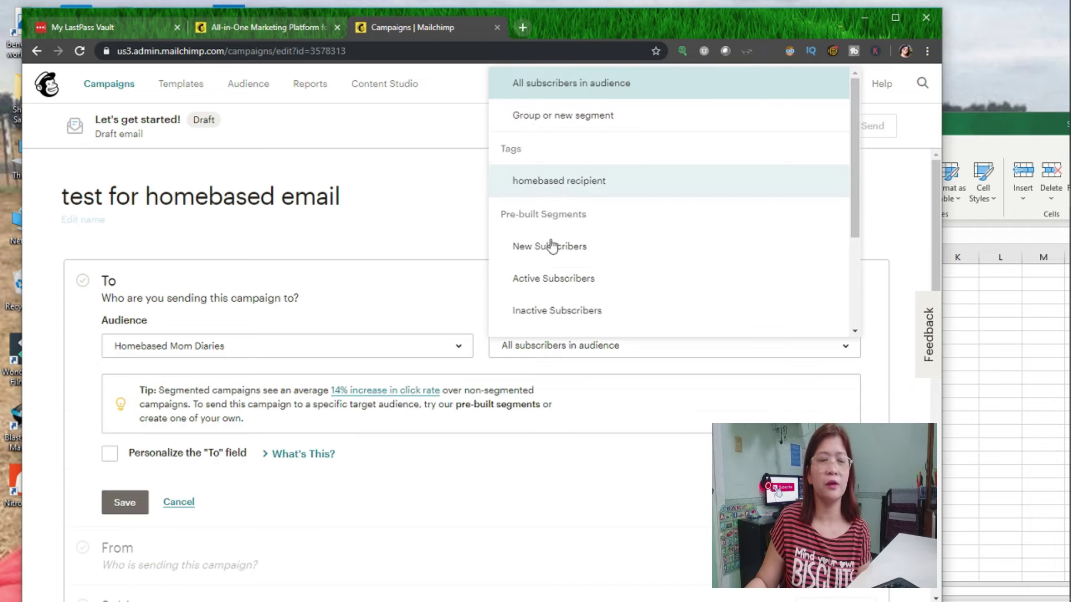
{"action": "left_click", "coordinate": [306, 351]}
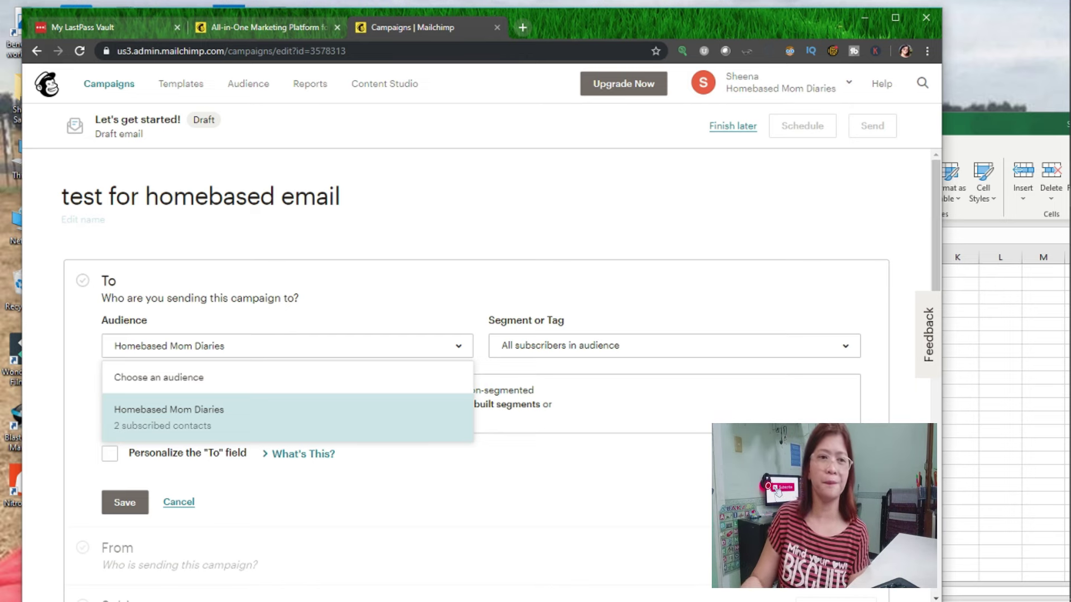
{"action": "left_click", "coordinate": [548, 346]}
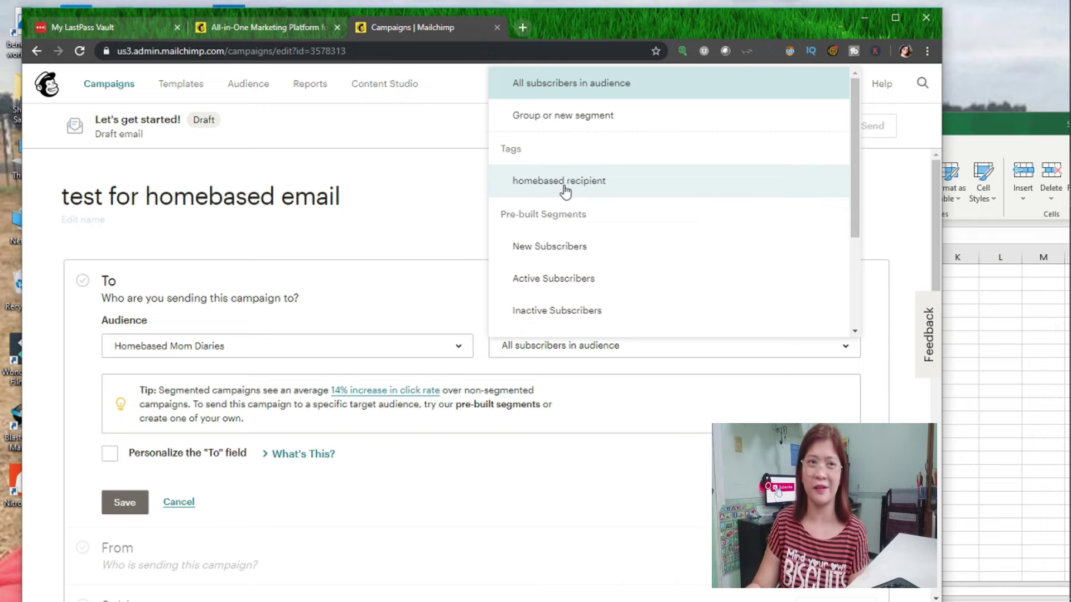
{"action": "left_click", "coordinate": [566, 190]}
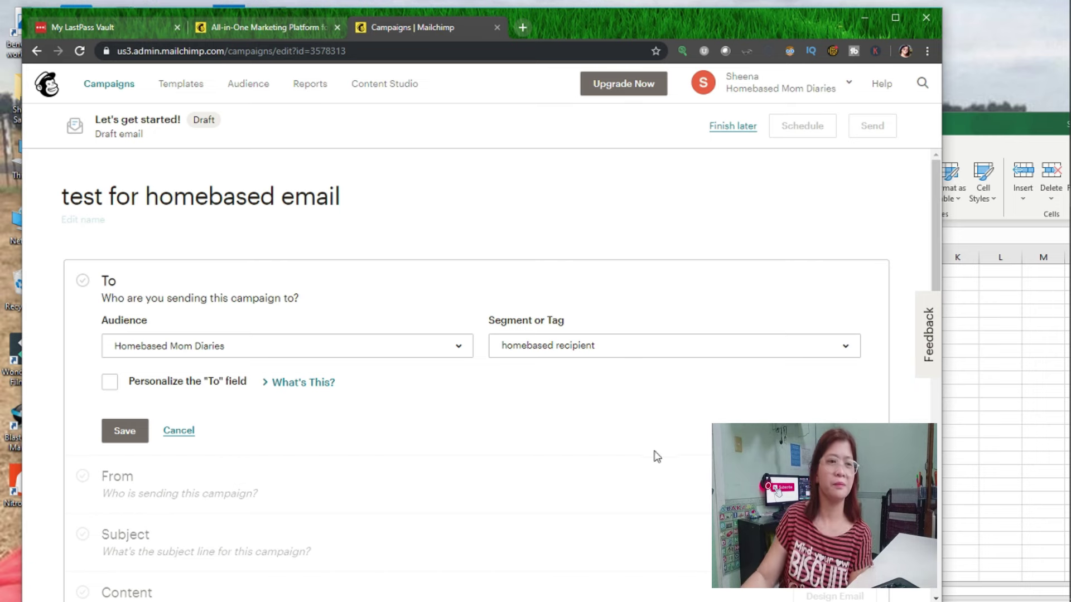
{"action": "scroll", "coordinate": [604, 287], "scroll_direction": "down", "scroll_amount": 4}
{"action": "scroll", "coordinate": [470, 399], "scroll_direction": "up", "scroll_amount": 4}
{"action": "left_click", "coordinate": [144, 432]}
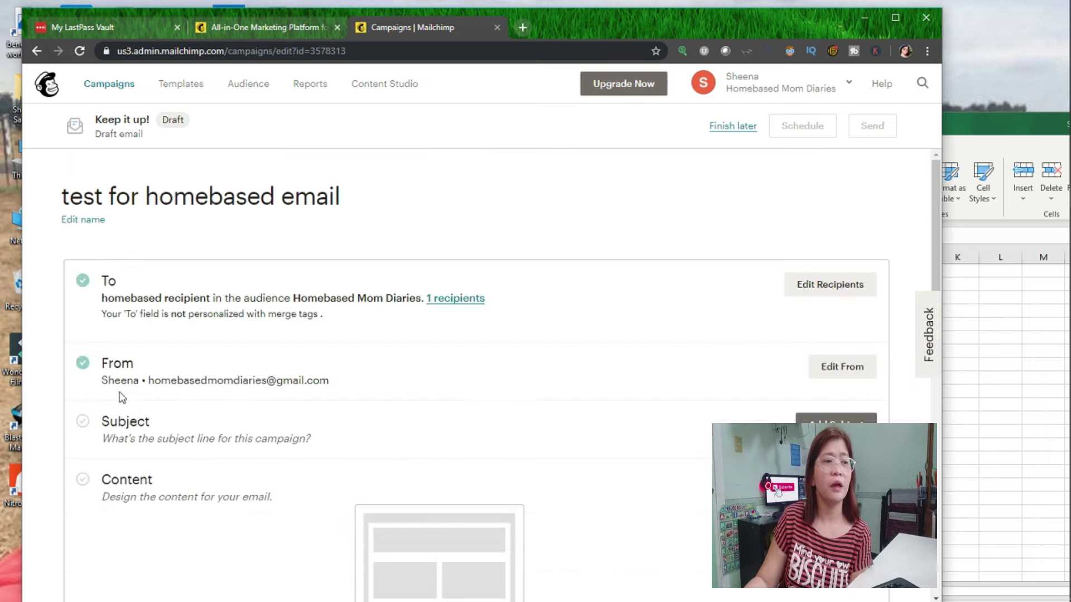
{"action": "left_click", "coordinate": [836, 283]}
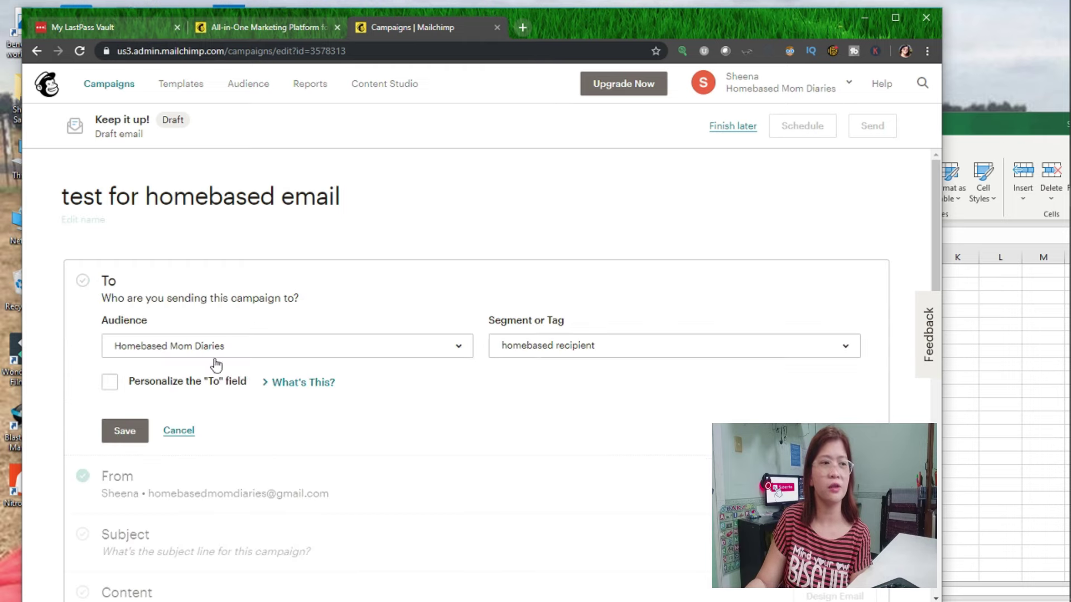
Personalize the To field to address recipients by first name with *|FNAME|*.
{"action": "left_click", "coordinate": [111, 383]}
{"action": "left_click", "coordinate": [189, 438]}
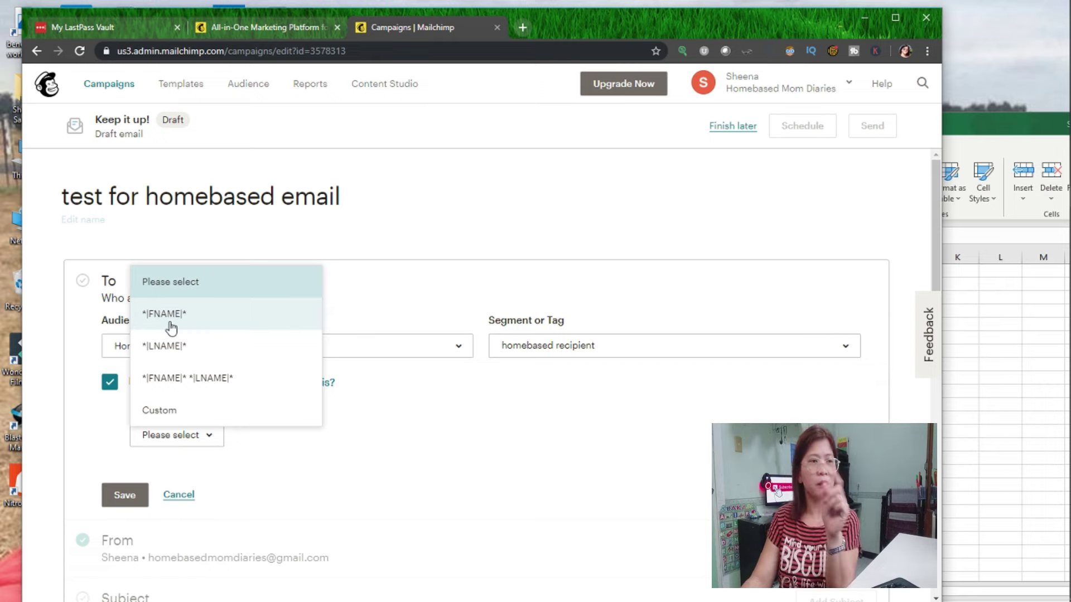
{"action": "left_click", "coordinate": [171, 327]}
{"action": "scroll", "coordinate": [318, 439], "scroll_direction": "down", "scroll_amount": 1}
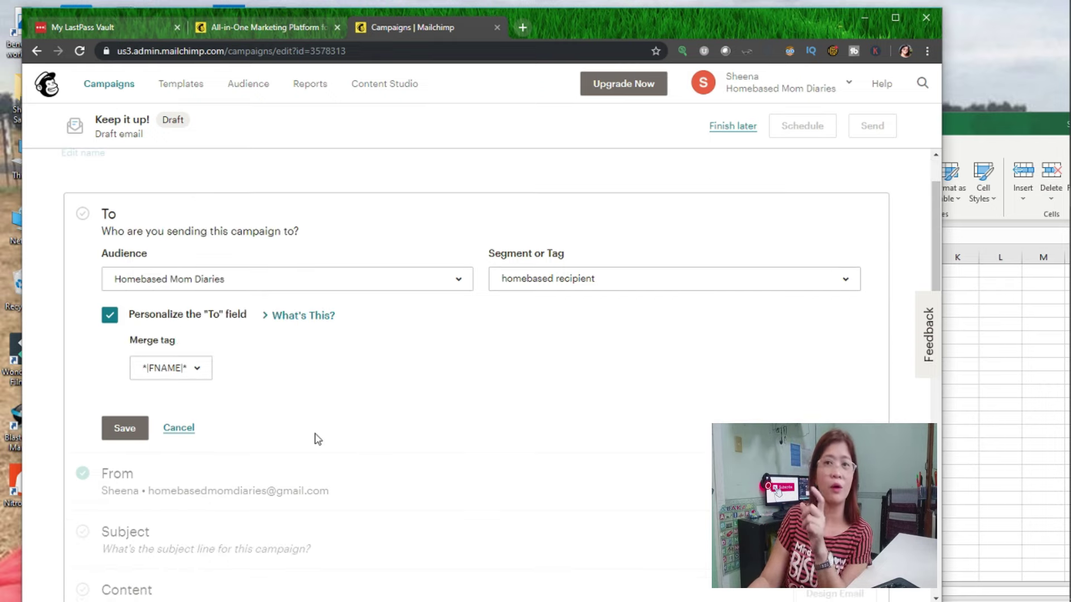
{"action": "left_click", "coordinate": [159, 372]}
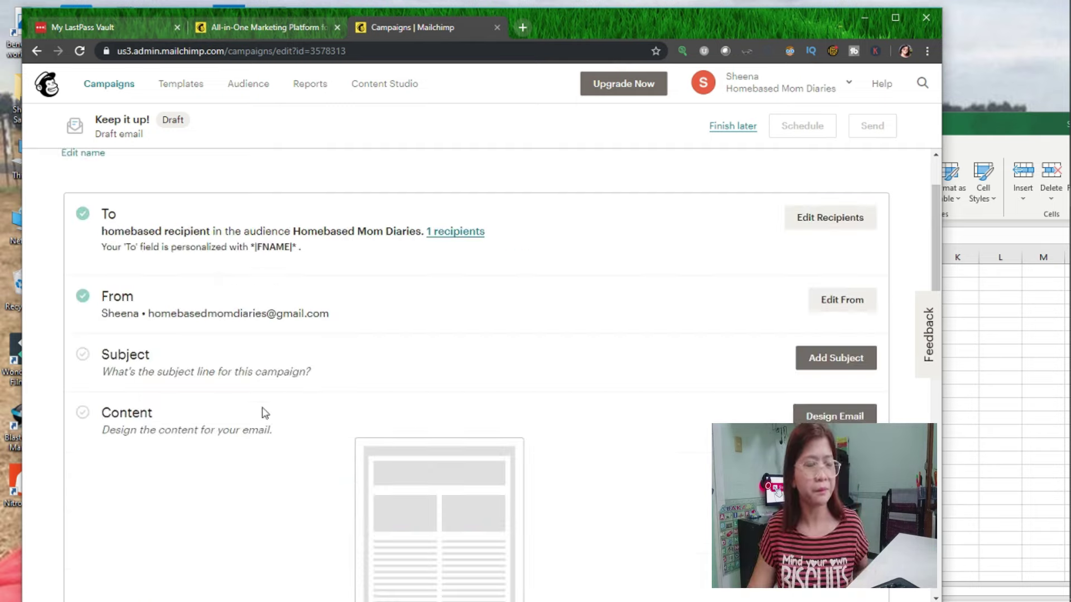
Set and save the subject line 'test email', then scroll down to Content.
{"action": "left_click", "coordinate": [807, 360]}
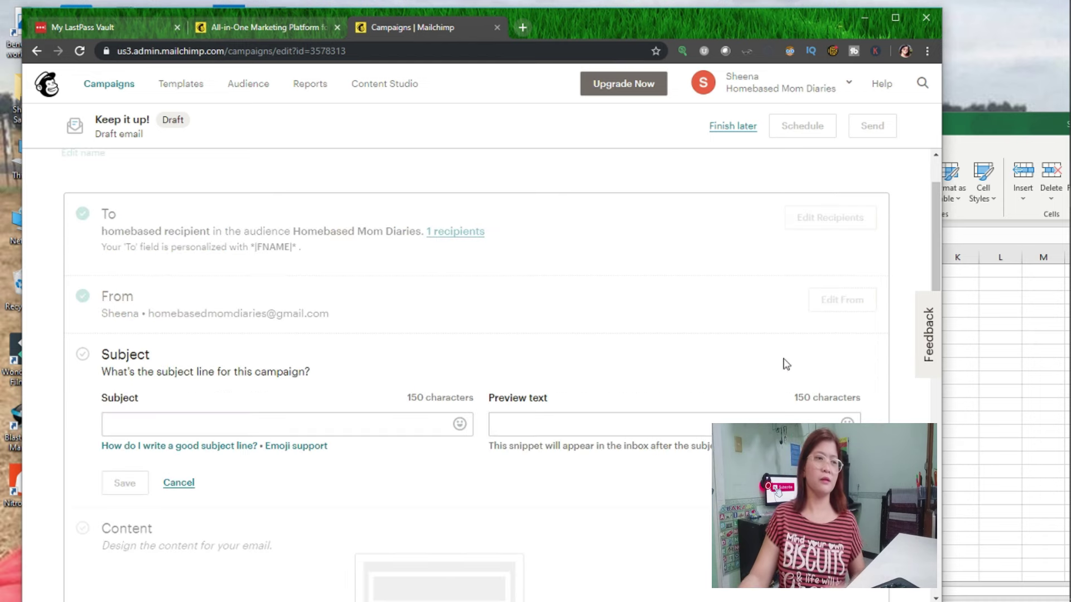
{"action": "left_click", "coordinate": [185, 422]}
{"action": "type", "text": "test email"}
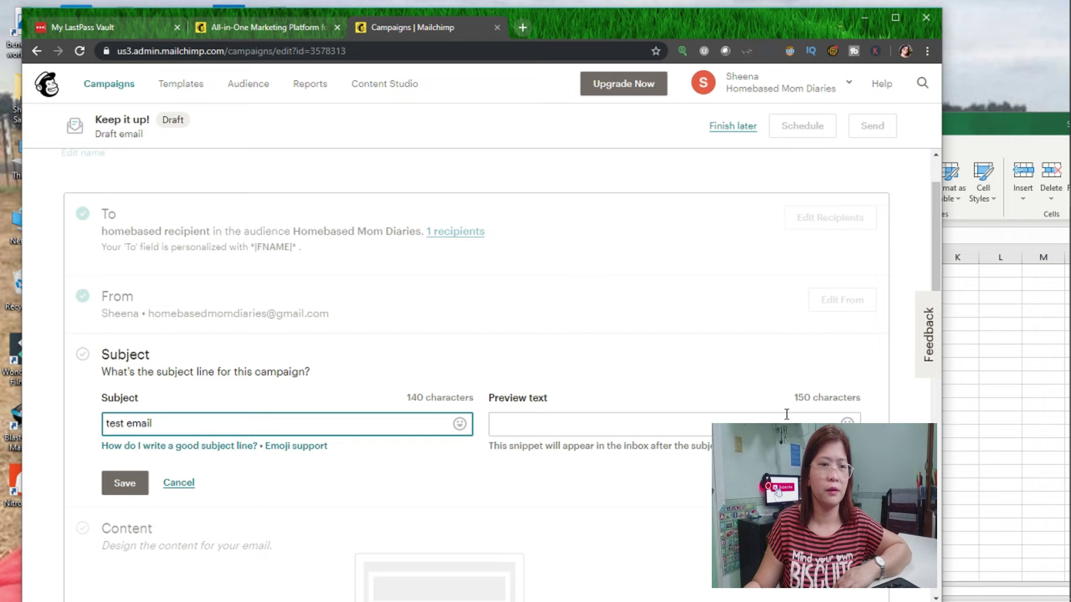
{"action": "left_click", "coordinate": [298, 447]}
{"action": "left_click", "coordinate": [125, 483]}
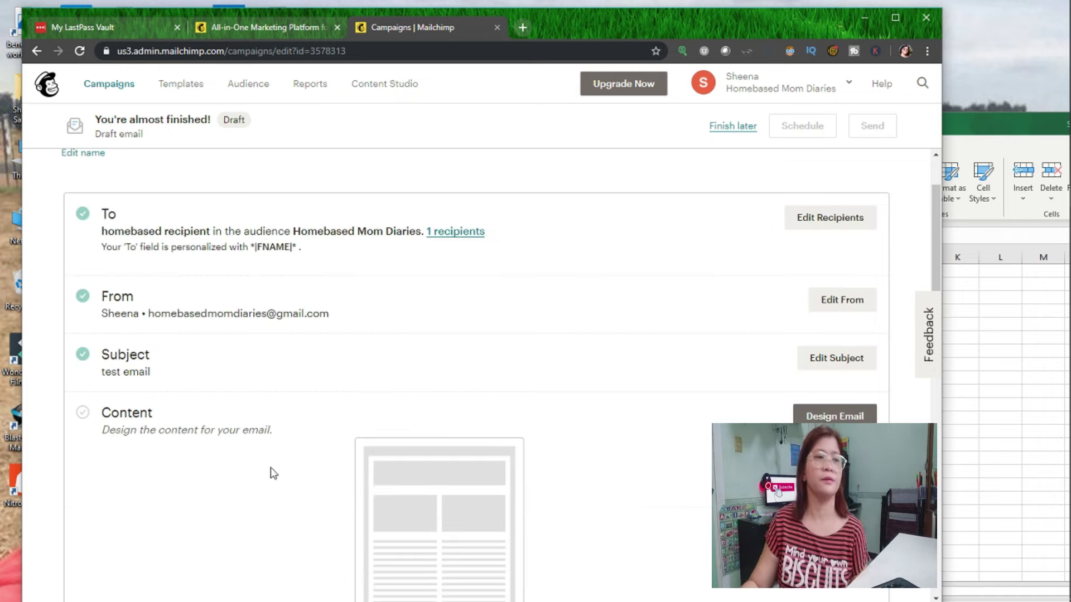
{"action": "scroll", "coordinate": [279, 447], "scroll_direction": "down", "scroll_amount": 3}
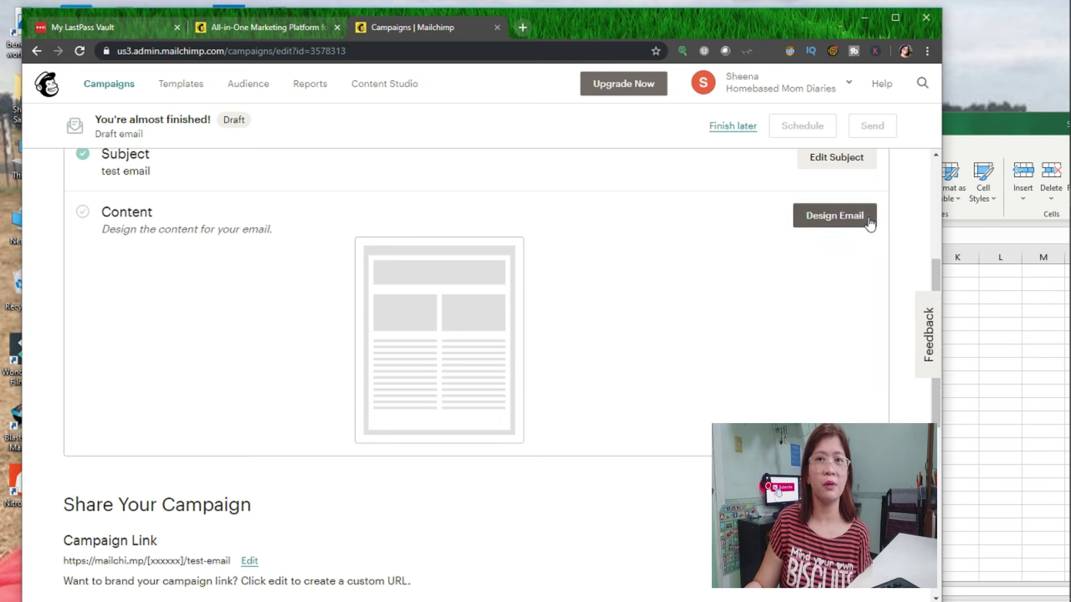
Start designing the email and choose the Simple Text layout from the Basic layouts.
{"action": "left_click", "coordinate": [869, 220]}
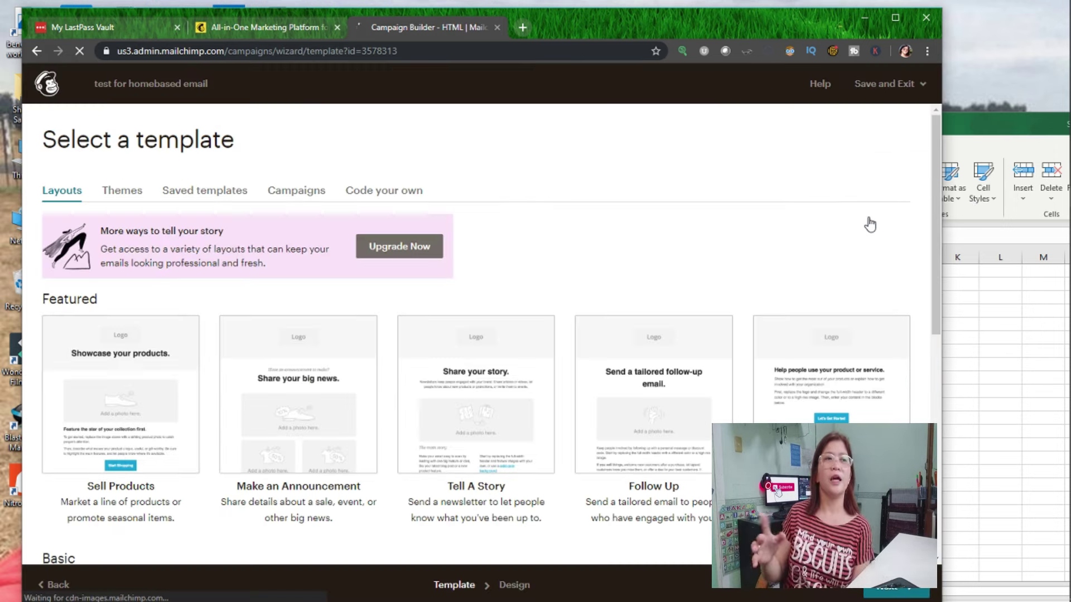
{"action": "mouse_move", "coordinate": [479, 437]}
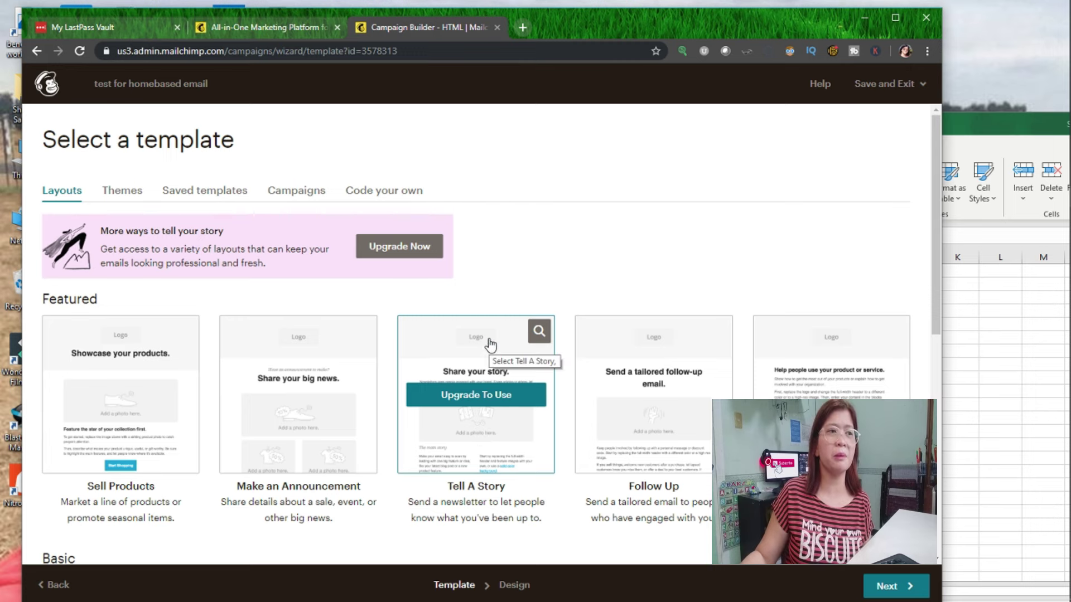
{"action": "scroll", "coordinate": [491, 344], "scroll_direction": "down", "scroll_amount": 5}
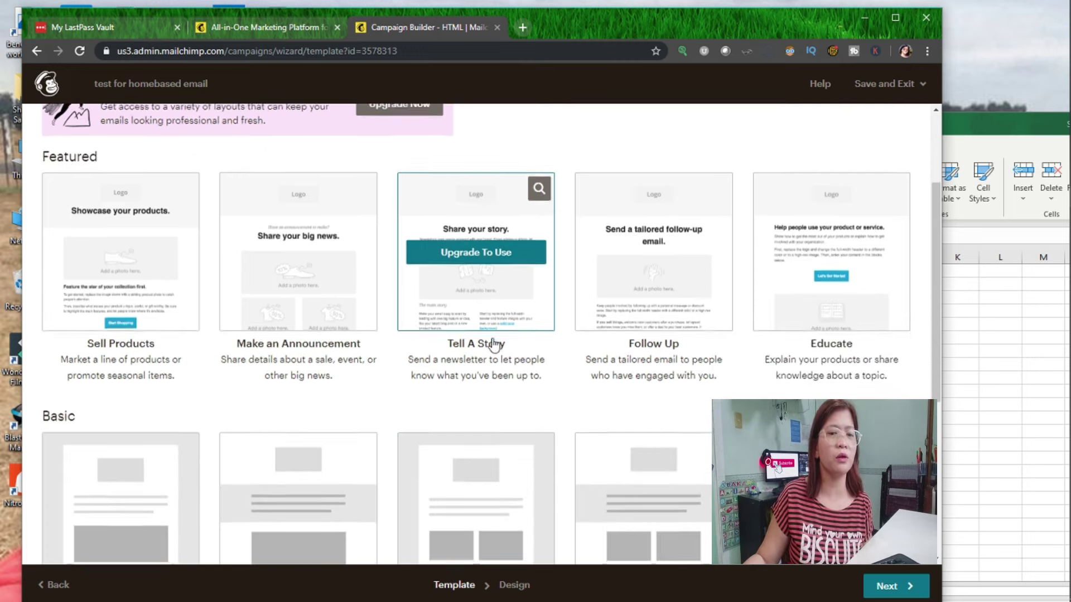
{"action": "scroll", "coordinate": [681, 401], "scroll_direction": "down", "scroll_amount": 3}
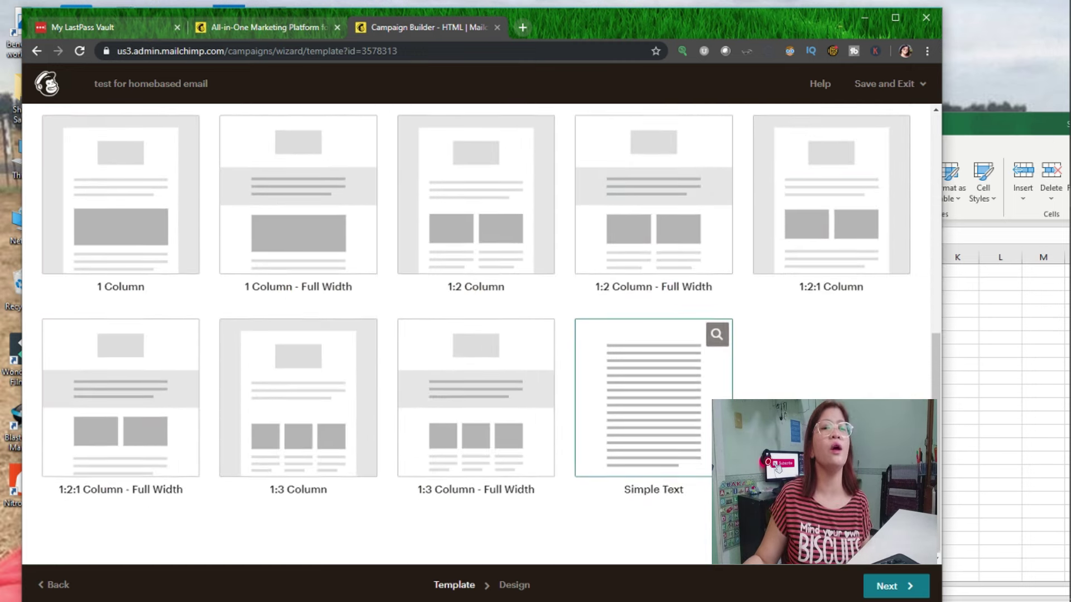
{"action": "left_click", "coordinate": [682, 400]}
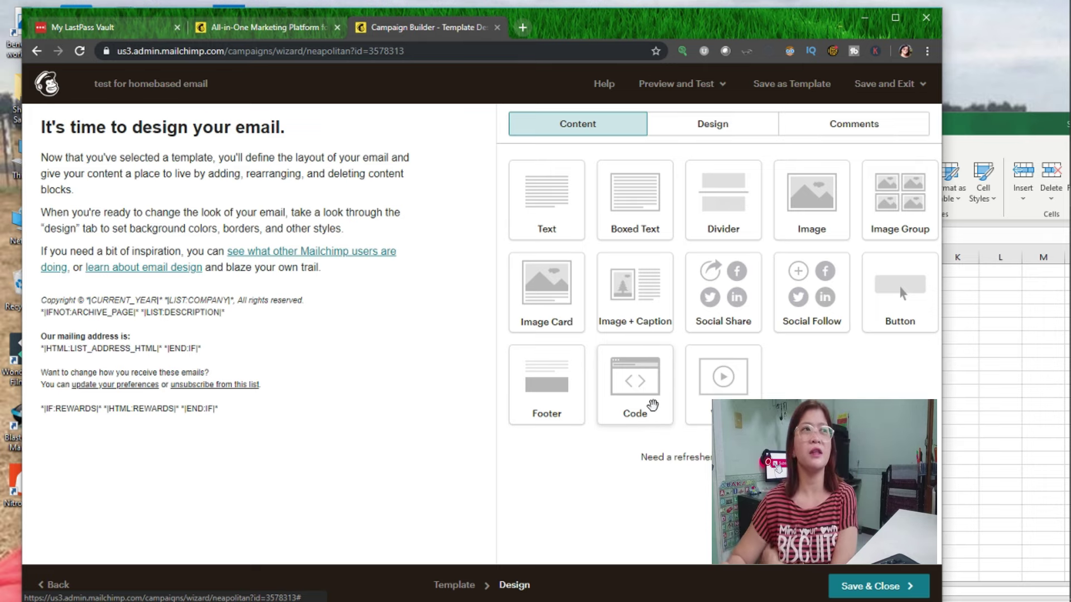
{"action": "mouse_move", "coordinate": [231, 196]}
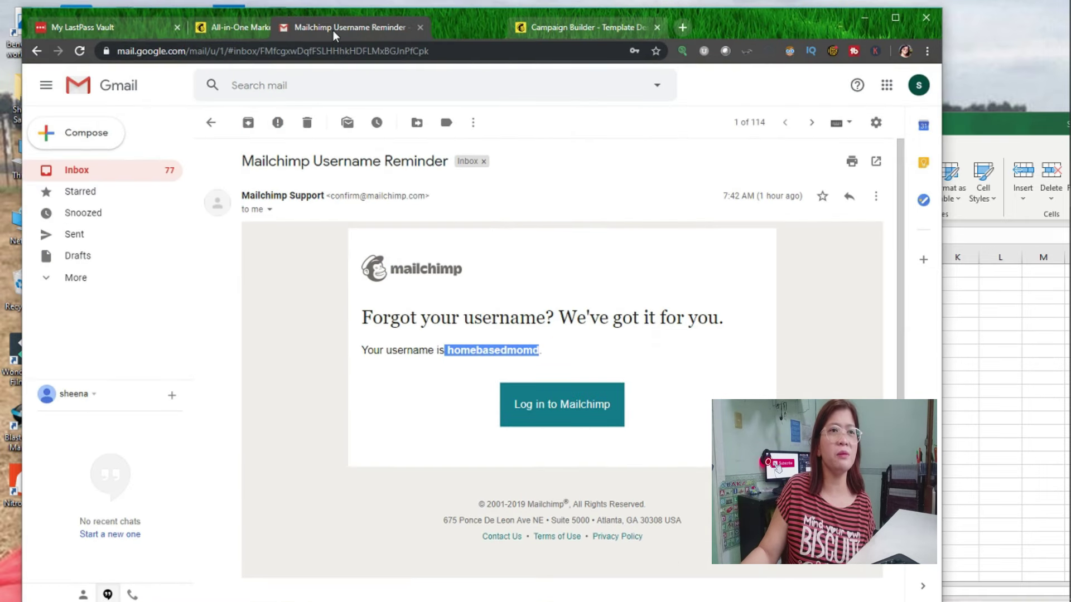
{"action": "left_click", "coordinate": [106, 176]}
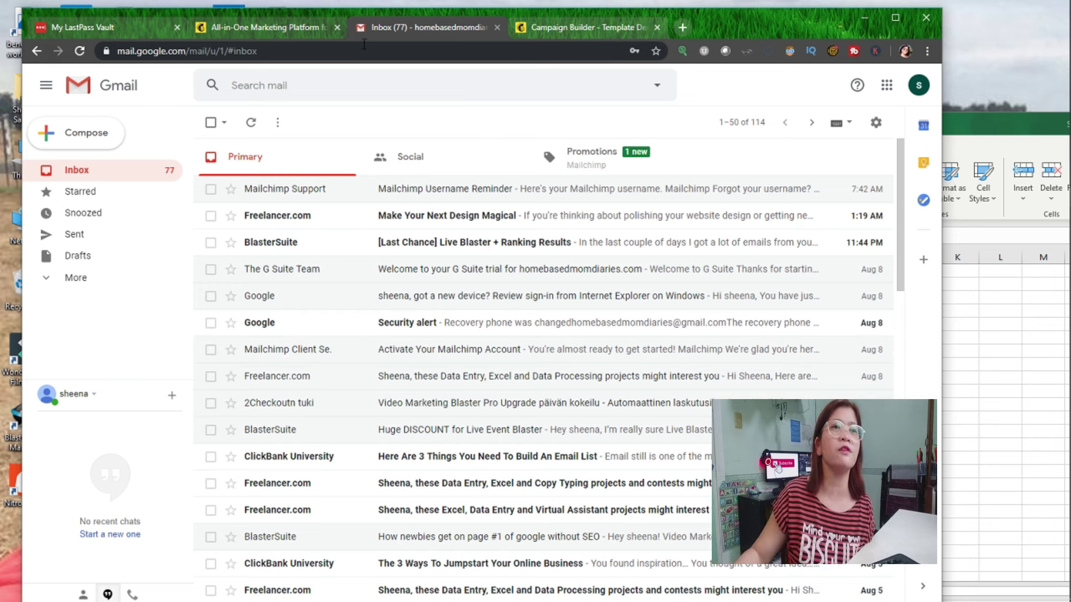
{"action": "left_click", "coordinate": [561, 27]}
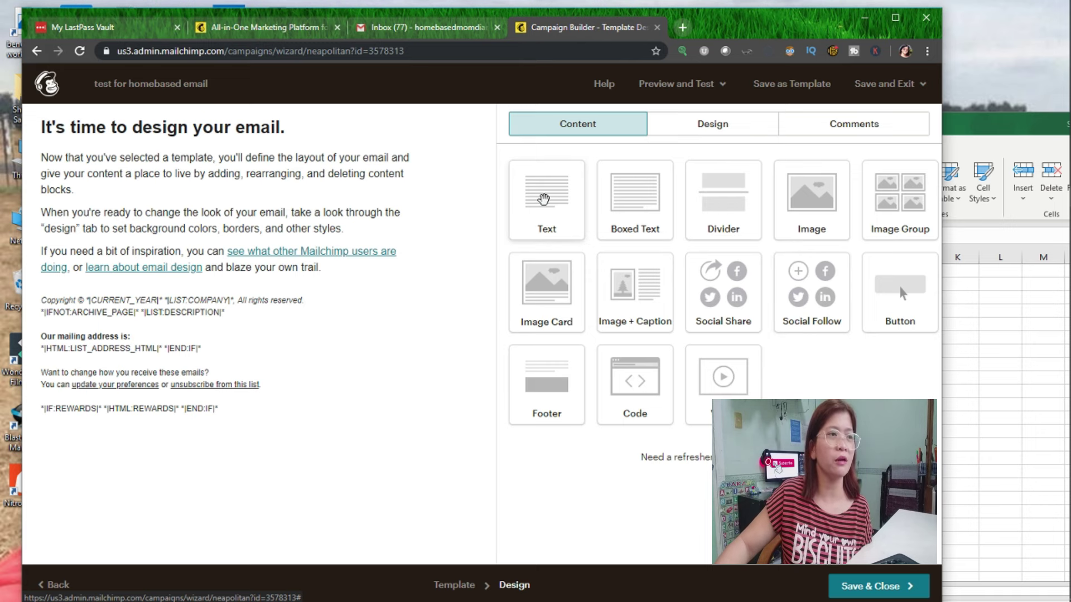
Add a Text block above the footer and delete the original intro content block.
{"action": "left_click_drag", "start_coordinate": [544, 200], "coordinate": [264, 321]}
{"action": "left_click", "coordinate": [415, 161]}
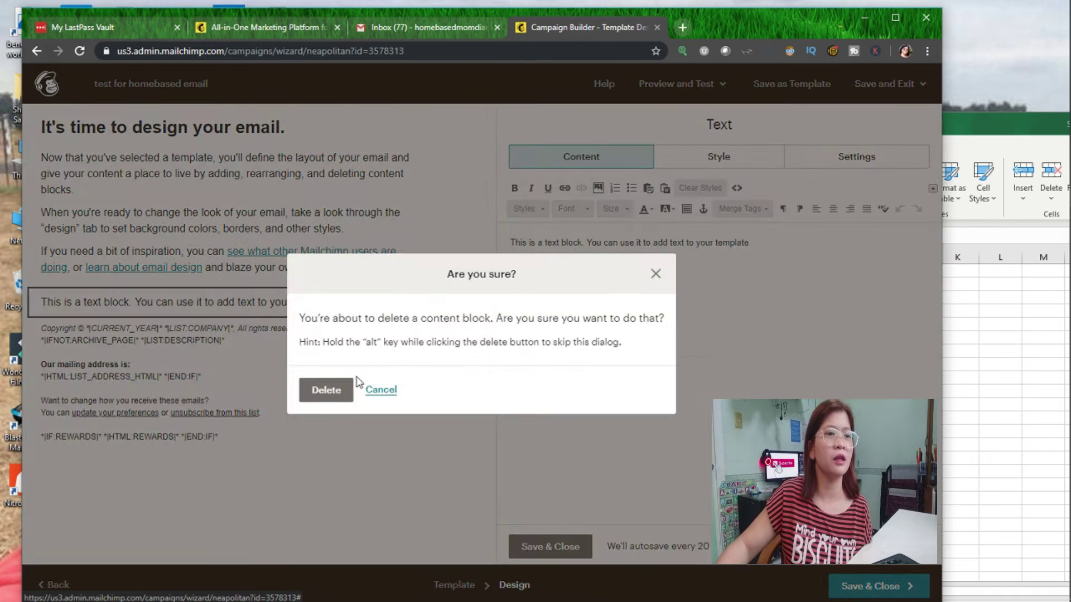
{"action": "left_click", "coordinate": [327, 390]}
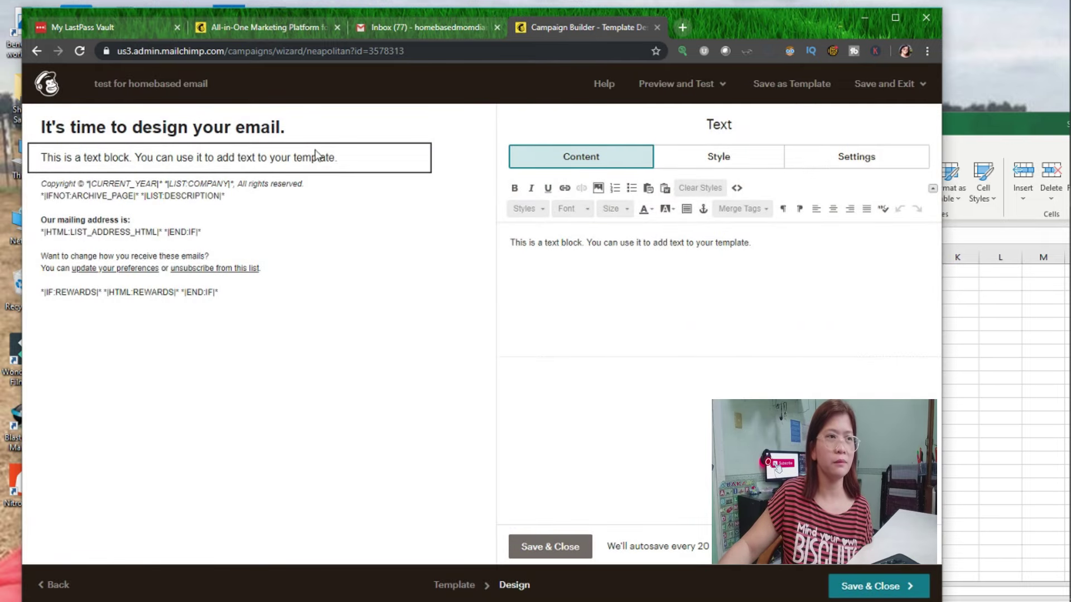
{"action": "left_click", "coordinate": [410, 296]}
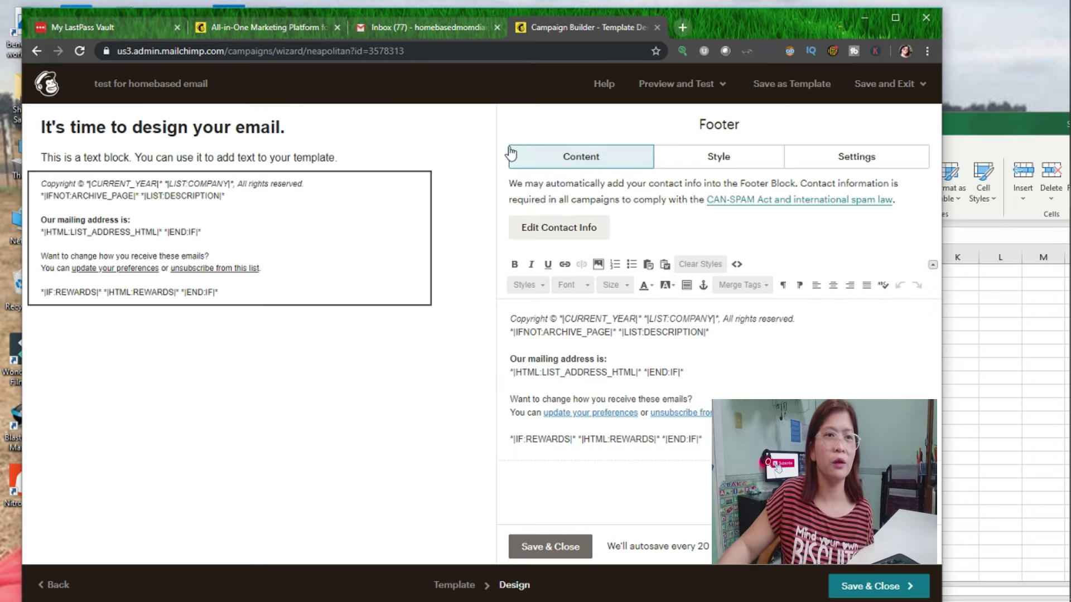
{"action": "left_click", "coordinate": [549, 547]}
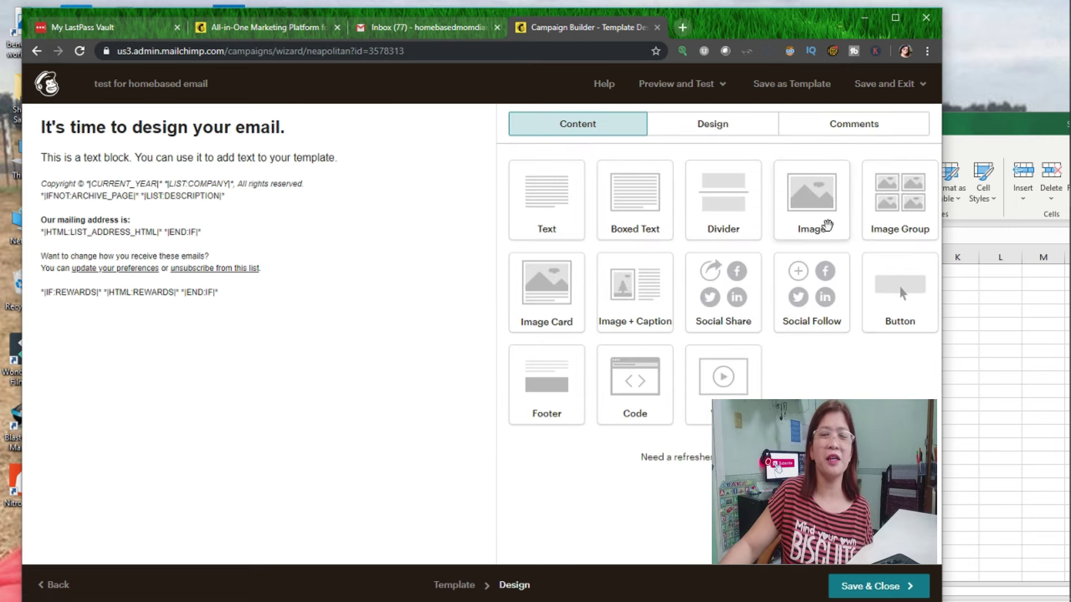
Place an empty Image block below the new text block.
{"action": "left_click_drag", "start_coordinate": [820, 223], "coordinate": [222, 382]}
{"action": "left_click_drag", "start_coordinate": [169, 309], "coordinate": [171, 310]}
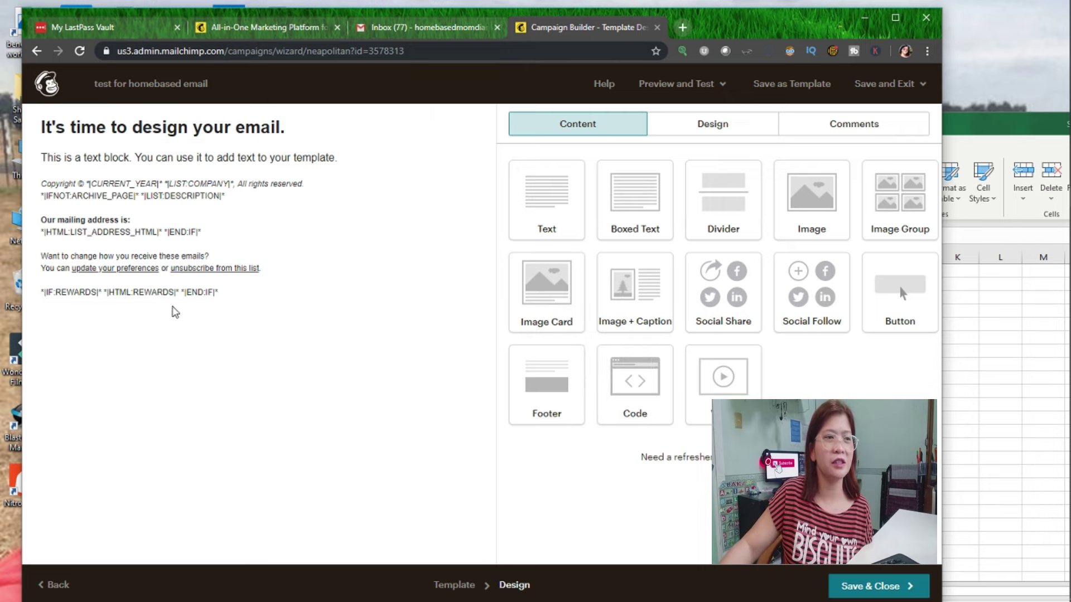
{"action": "left_click_drag", "start_coordinate": [776, 206], "coordinate": [212, 235]}
{"action": "left_click_drag", "start_coordinate": [233, 302], "coordinate": [229, 192]}
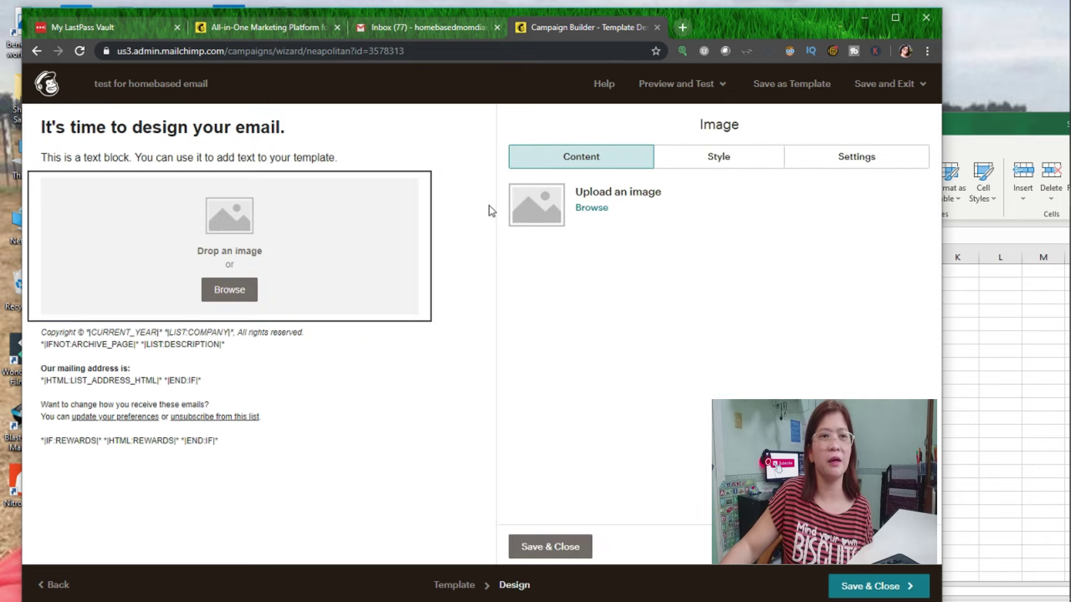
Insert the photo IMG_20190729_162917.jpg from My Files into the Image block.
{"action": "left_click", "coordinate": [592, 208]}
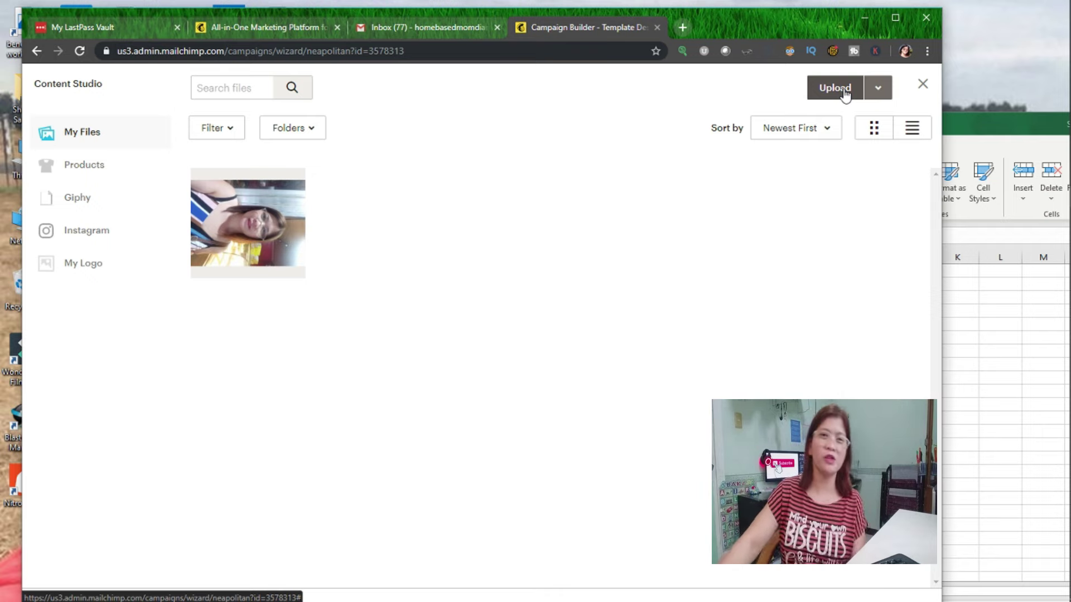
{"action": "left_click", "coordinate": [922, 84]}
{"action": "left_click", "coordinate": [599, 212]}
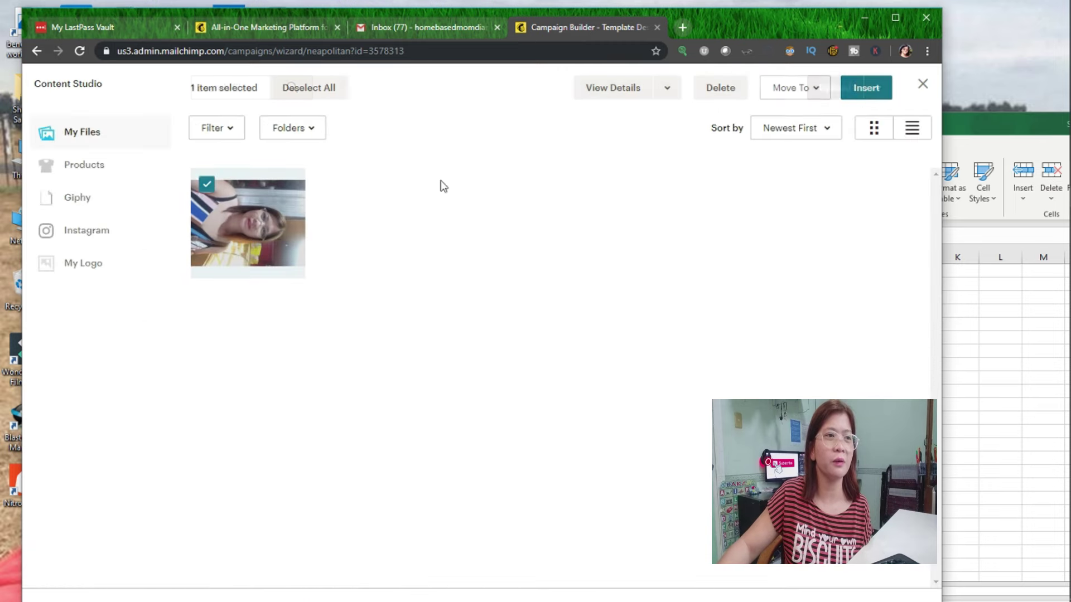
{"action": "left_click", "coordinate": [865, 91]}
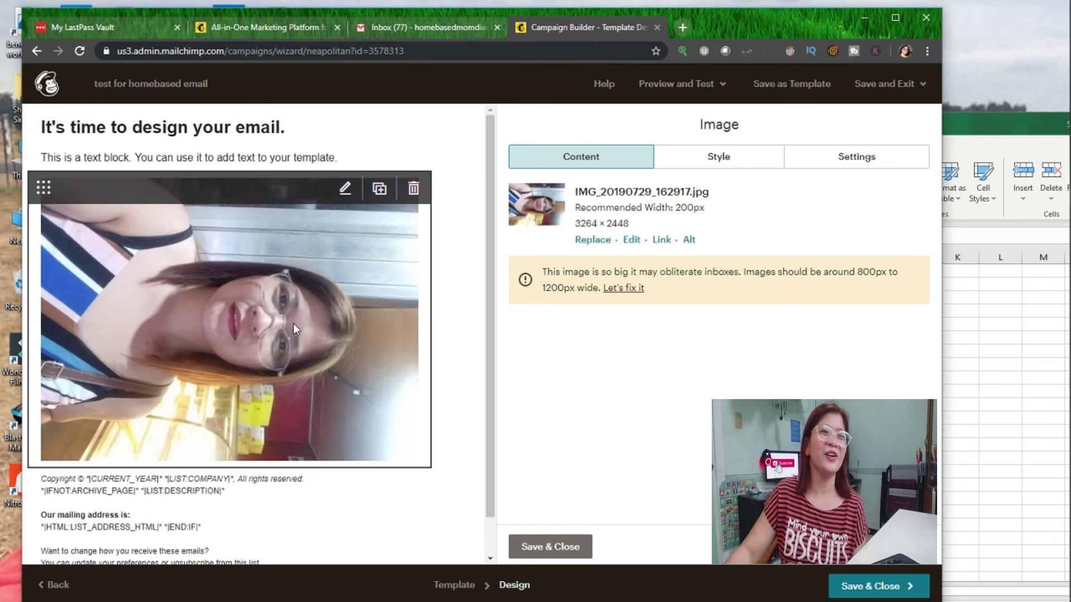
Finish the image block and add an empty Video block below the photo.
{"action": "left_click", "coordinate": [600, 158]}
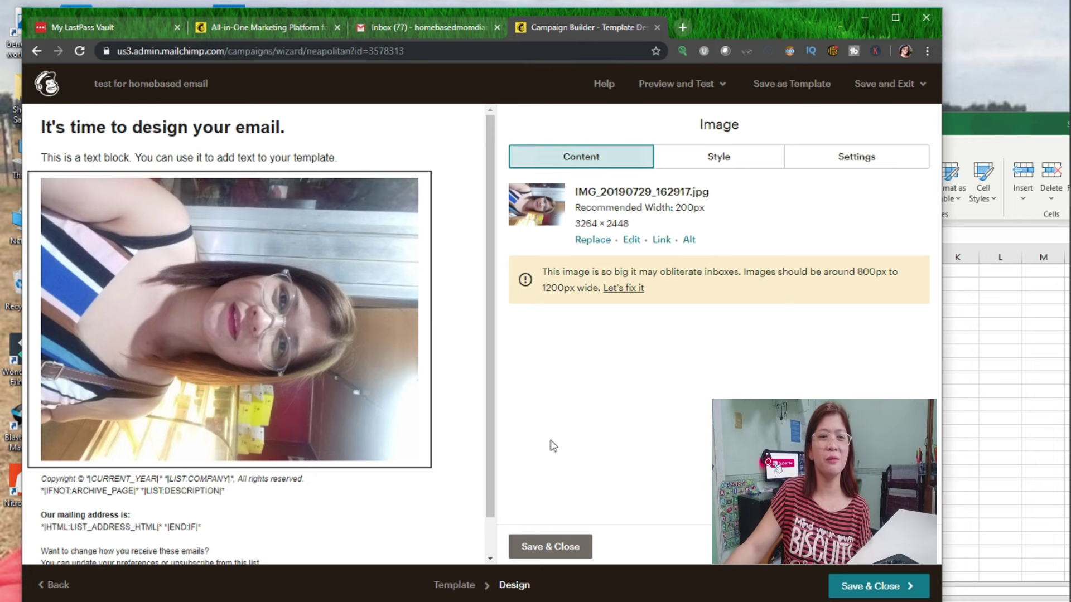
{"action": "left_click", "coordinate": [545, 555]}
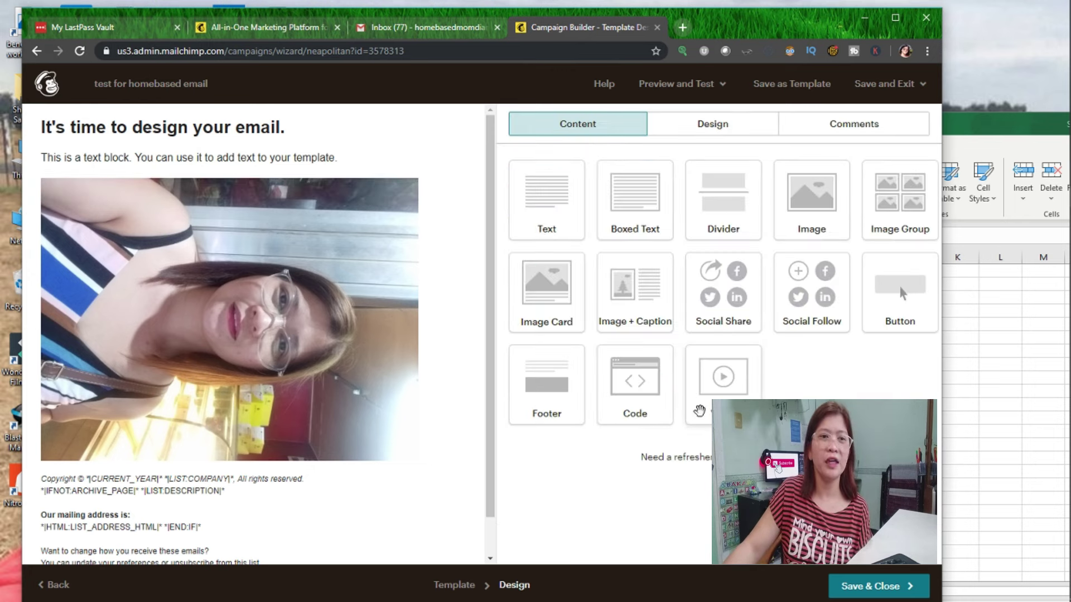
{"action": "left_click_drag", "start_coordinate": [722, 385], "coordinate": [185, 443]}
{"action": "left_click_drag", "start_coordinate": [314, 437], "coordinate": [313, 441]}
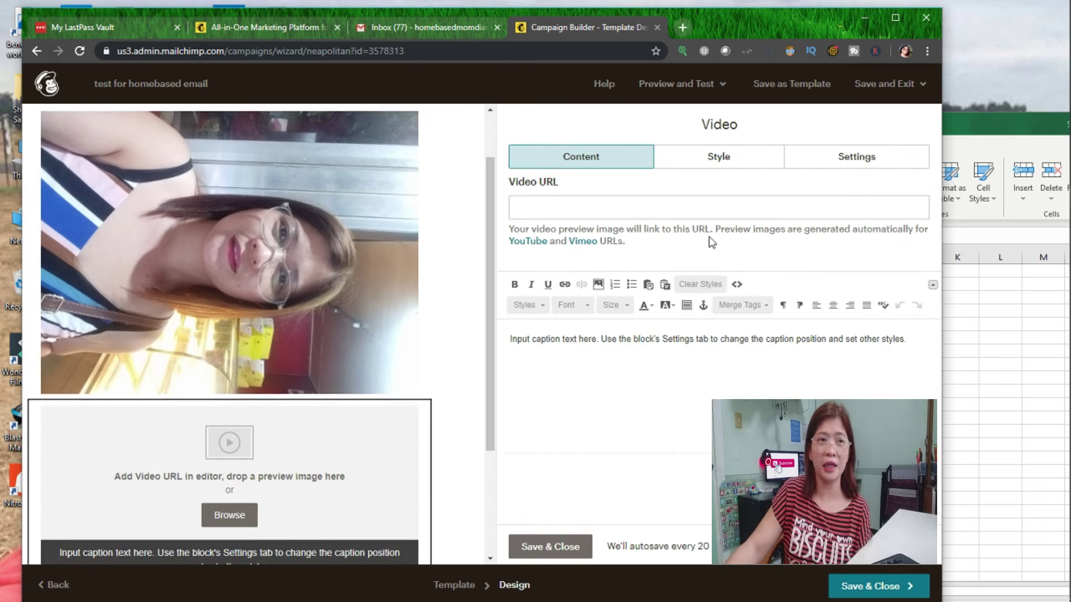
{"action": "scroll", "coordinate": [390, 407], "scroll_direction": "down", "scroll_amount": 2}
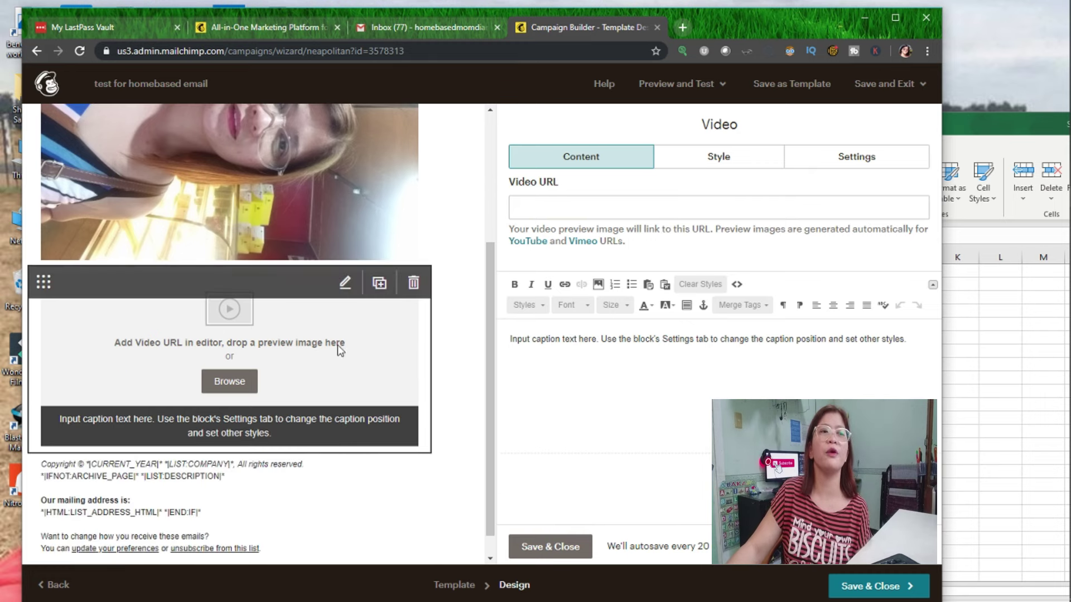
{"action": "scroll", "coordinate": [282, 218], "scroll_direction": "up", "scroll_amount": 3}
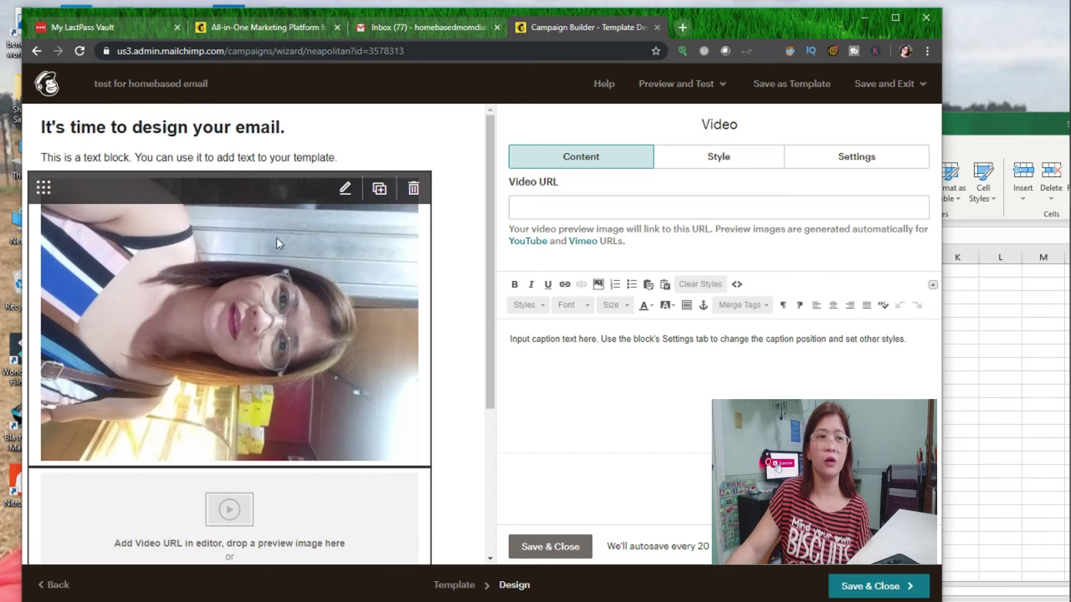
Review the photo's link target options, then switch to the email's design styles.
{"action": "left_click", "coordinate": [242, 319]}
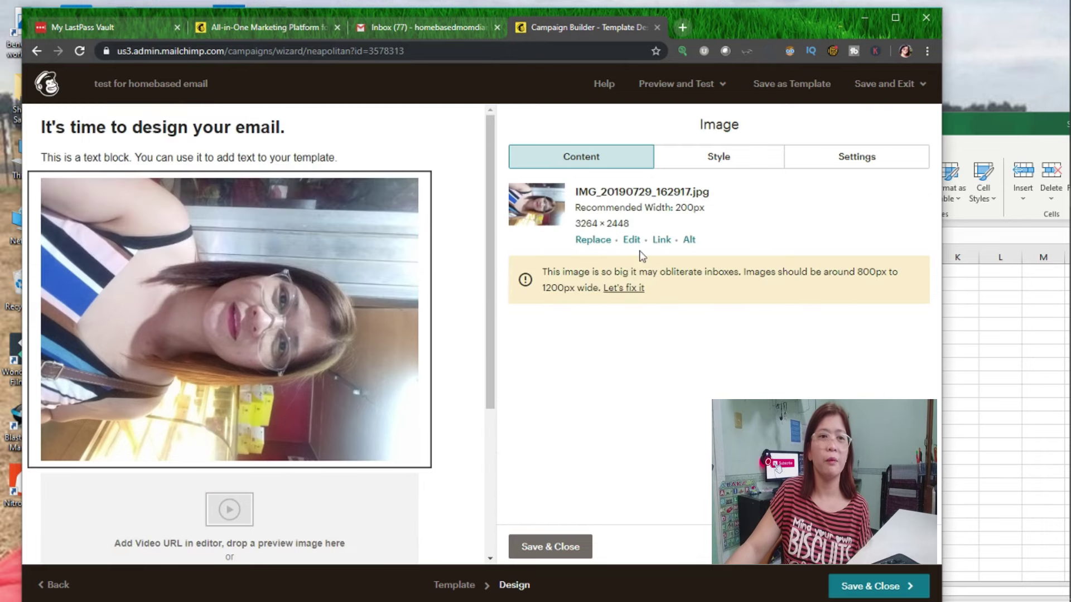
{"action": "left_click", "coordinate": [662, 240]}
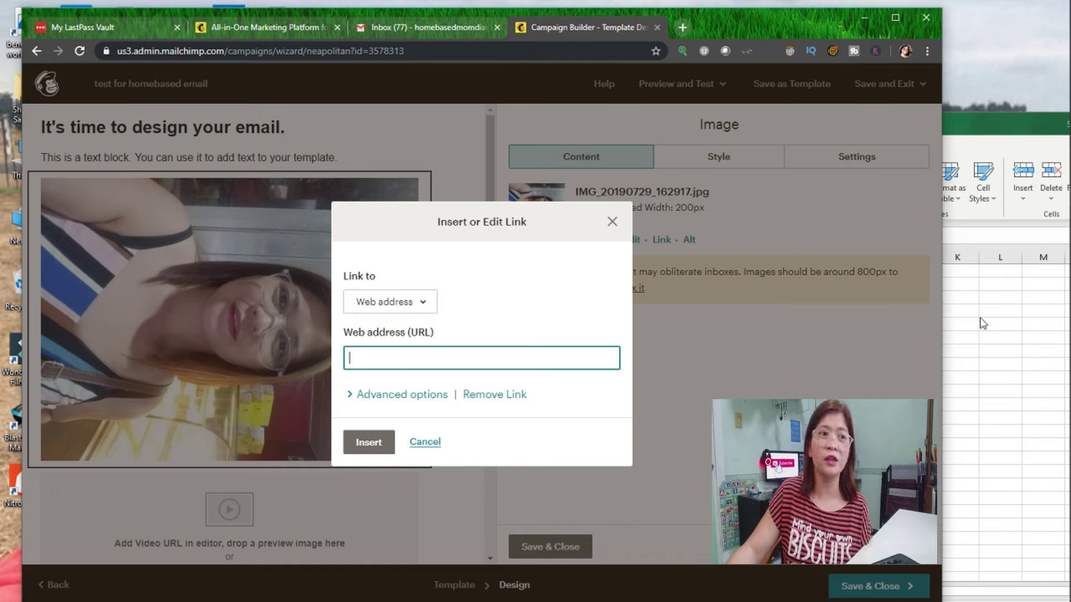
{"action": "left_click", "coordinate": [431, 310]}
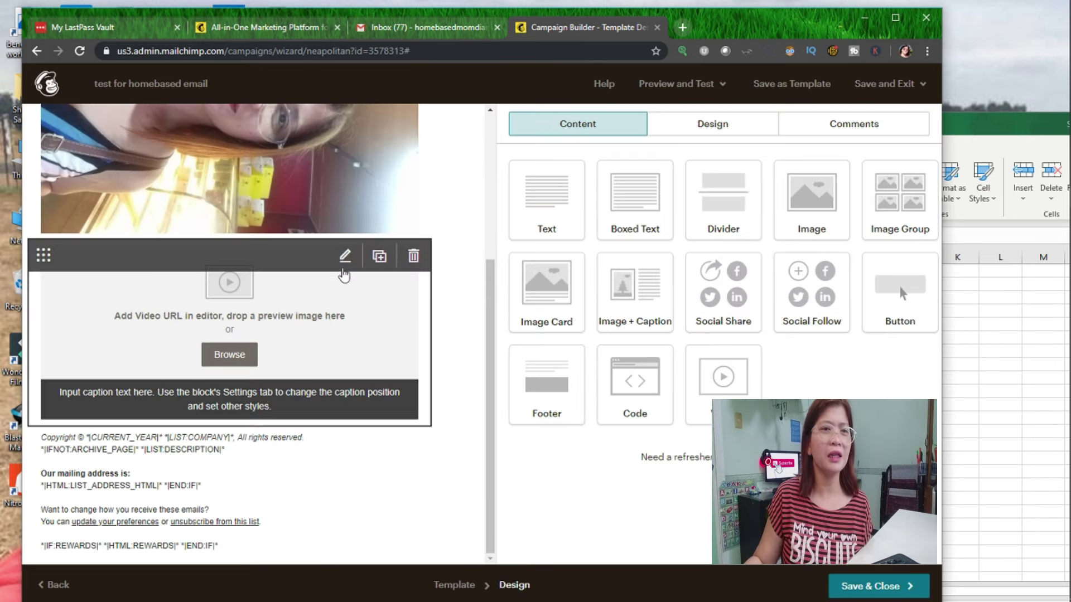
{"action": "scroll", "coordinate": [341, 280], "scroll_direction": "up", "scroll_amount": 5}
{"action": "scroll", "coordinate": [421, 277], "scroll_direction": "up", "scroll_amount": 1}
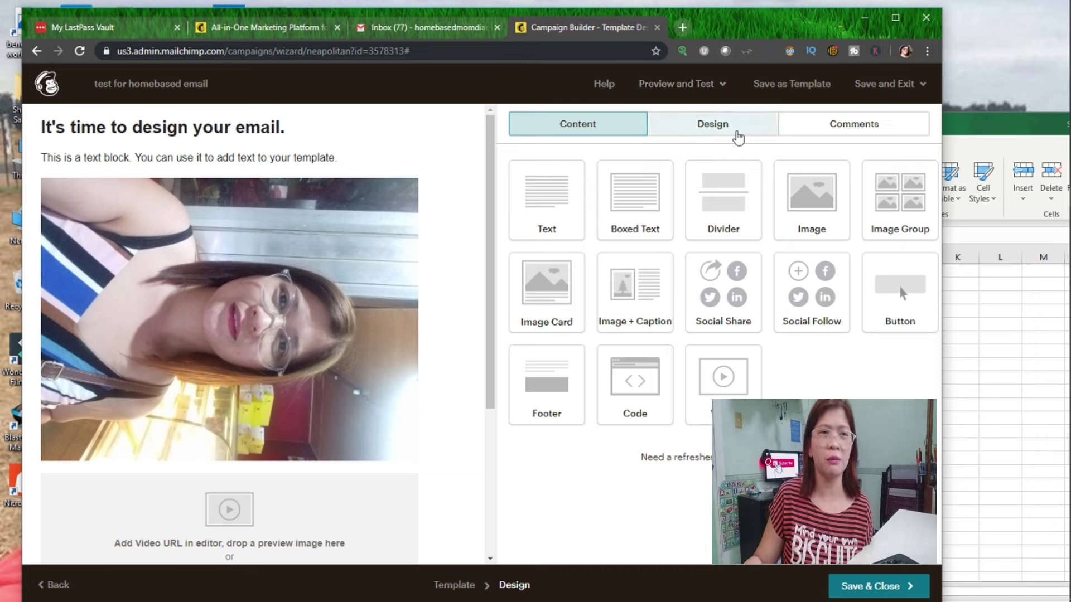
{"action": "left_click", "coordinate": [704, 133]}
Browse the email's page, header, body and footer design settings.
{"action": "left_click", "coordinate": [736, 127]}
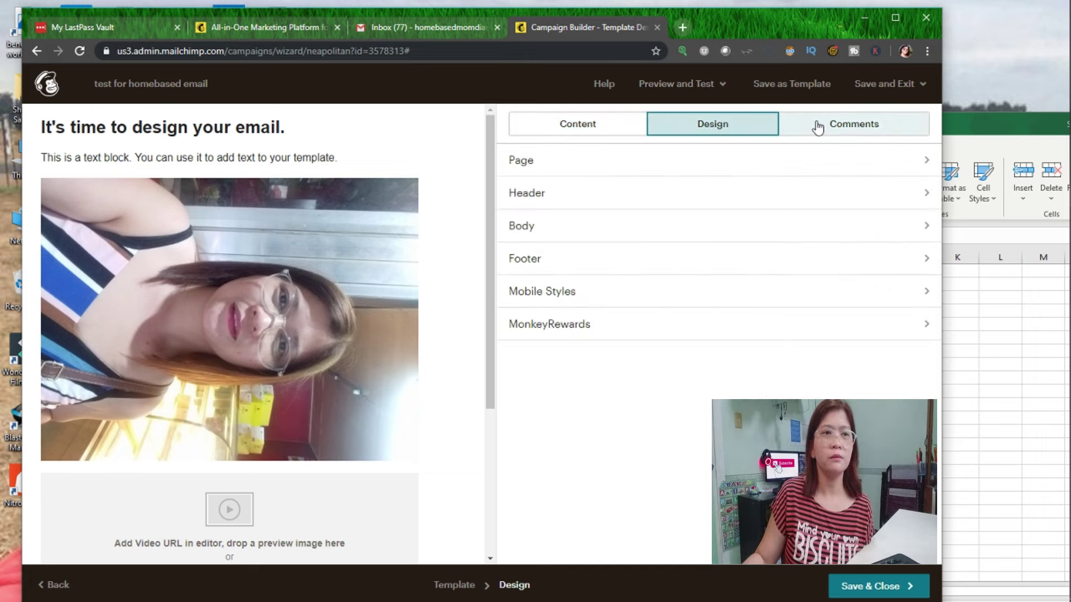
{"action": "left_click", "coordinate": [541, 168]}
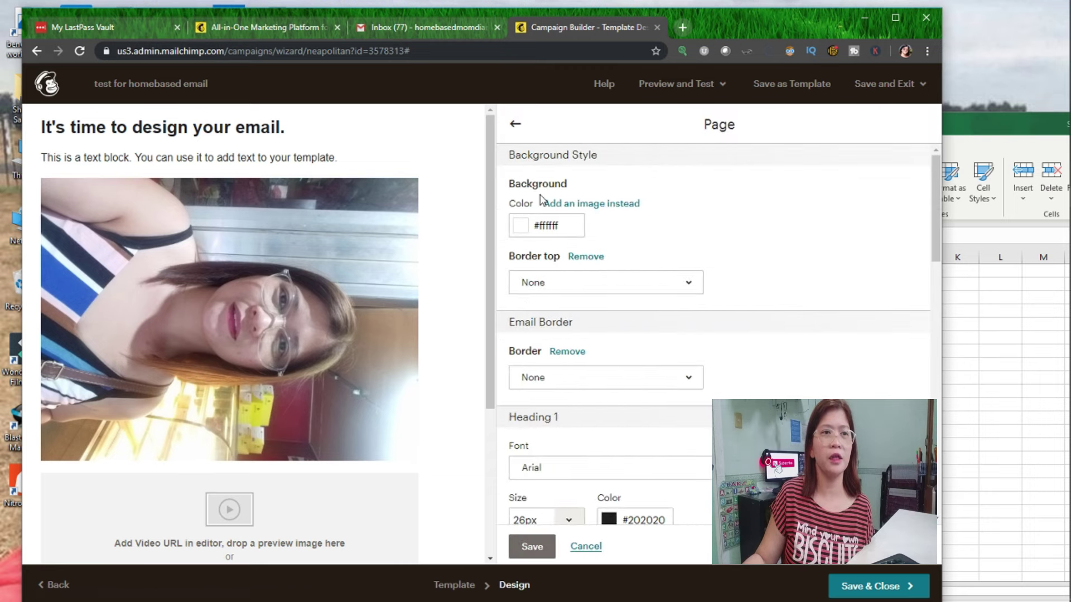
{"action": "scroll", "coordinate": [566, 301], "scroll_direction": "down", "scroll_amount": 2}
{"action": "scroll", "coordinate": [676, 354], "scroll_direction": "down", "scroll_amount": 2}
Set the main heading text block's font to Arial and save the block.
{"action": "left_click", "coordinate": [203, 114]}
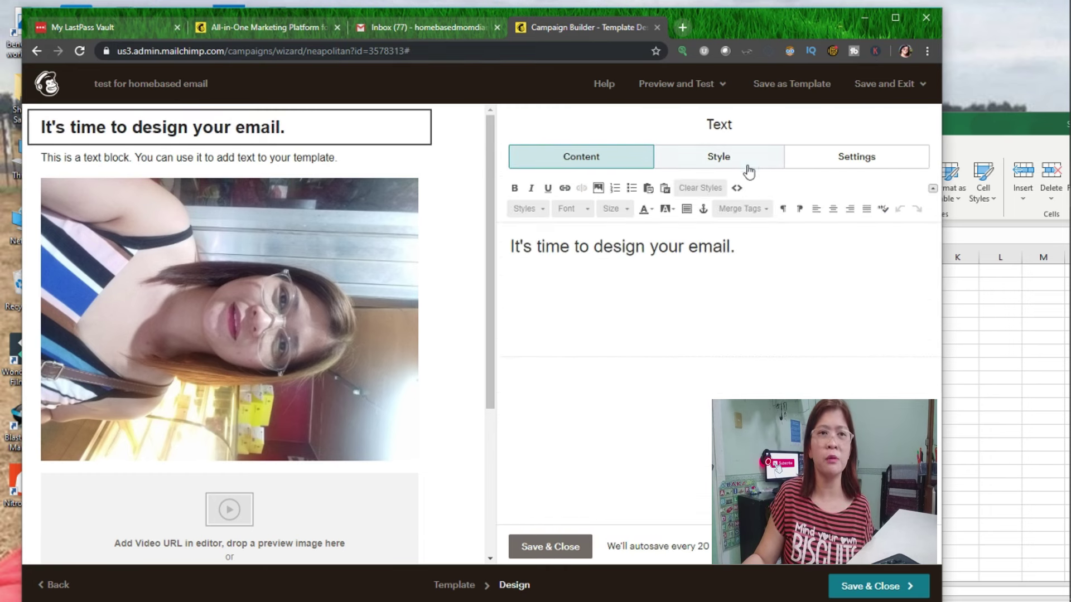
{"action": "left_click", "coordinate": [749, 166]}
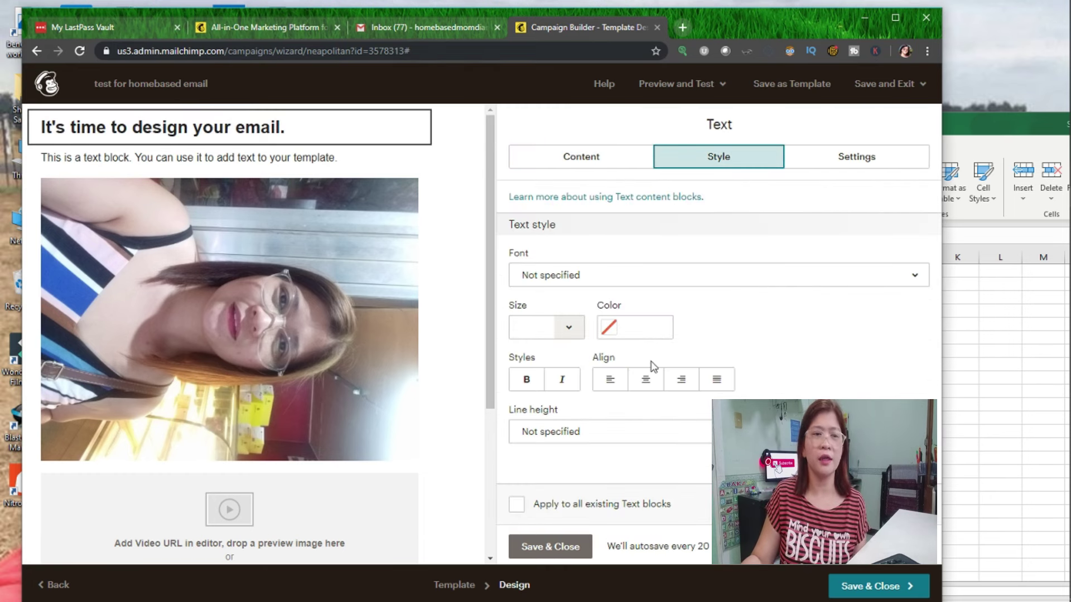
{"action": "left_click", "coordinate": [606, 282]}
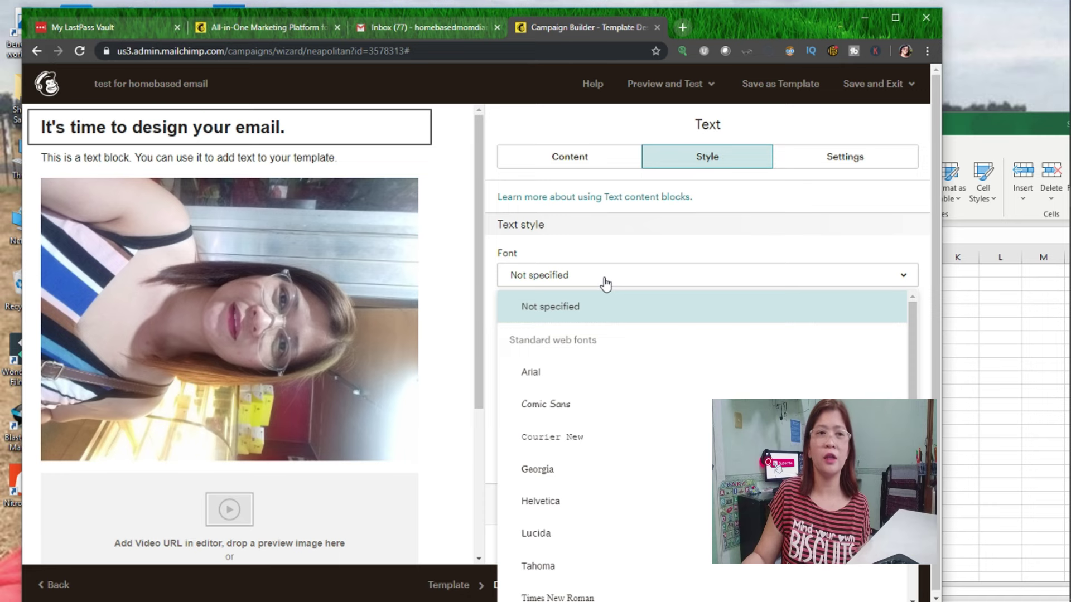
{"action": "left_click", "coordinate": [541, 379]}
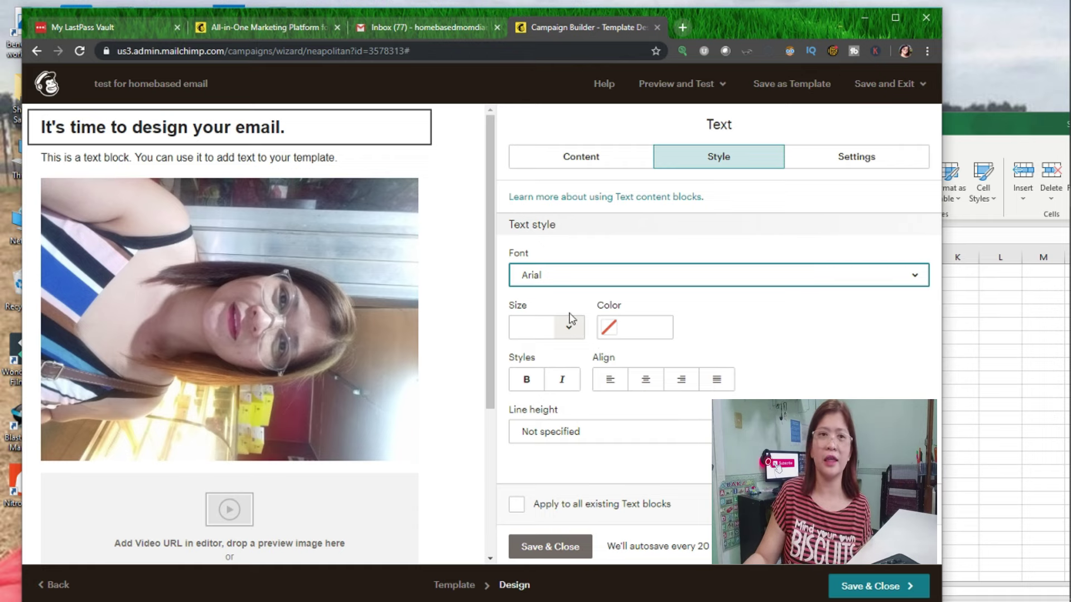
{"action": "left_click", "coordinate": [575, 549]}
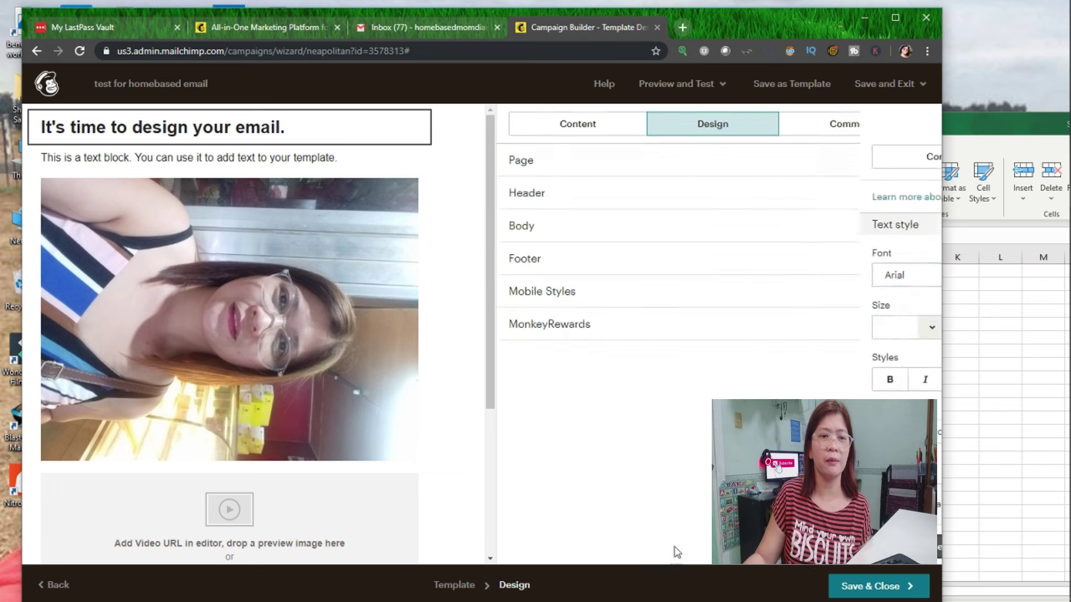
Save the design, finish the campaign later, and open 'test for homebased email' from Campaigns.
{"action": "left_click", "coordinate": [878, 586]}
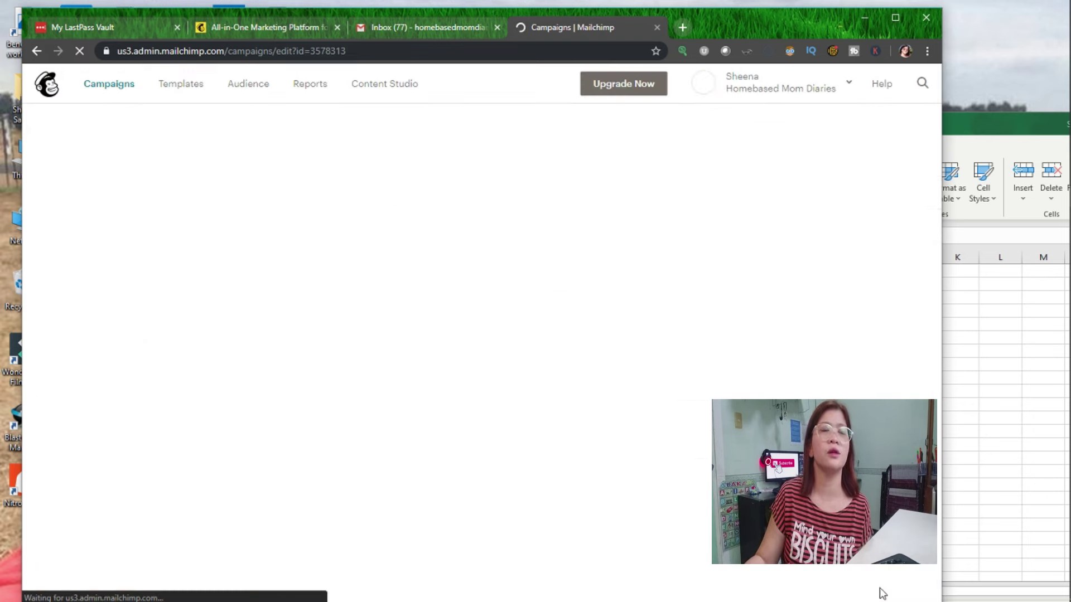
{"action": "scroll", "coordinate": [151, 425], "scroll_direction": "down", "scroll_amount": 3}
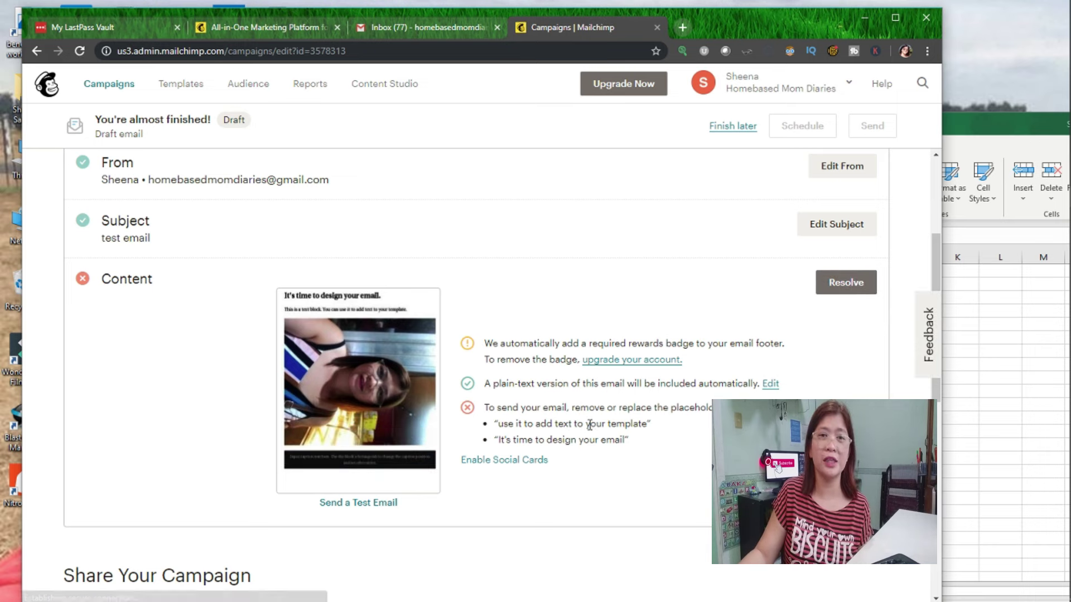
{"action": "scroll", "coordinate": [382, 502], "scroll_direction": "down", "scroll_amount": 6}
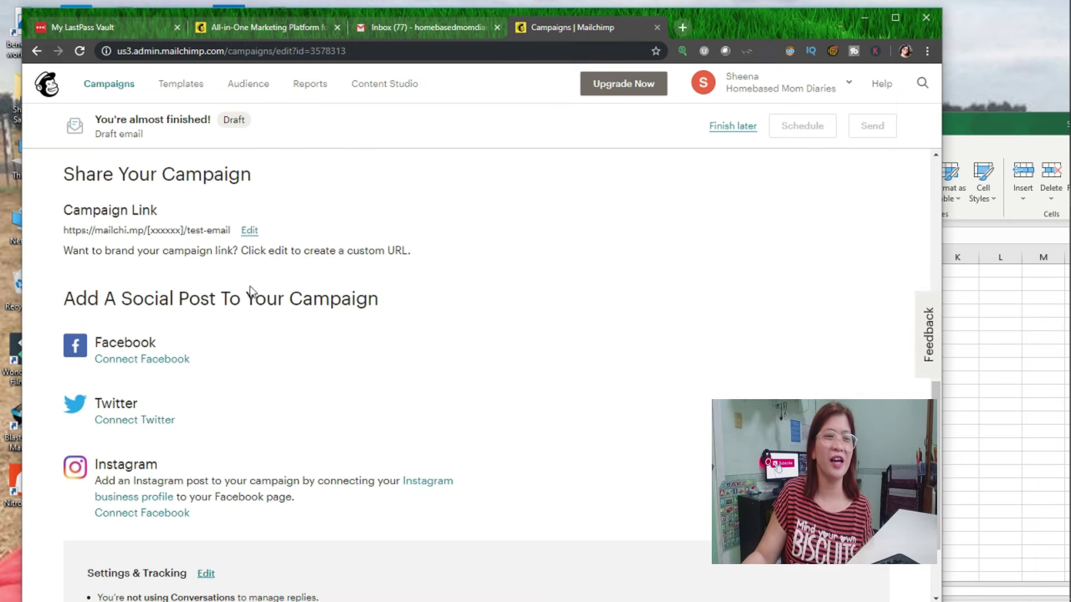
{"action": "scroll", "coordinate": [768, 167], "scroll_direction": "up", "scroll_amount": 3}
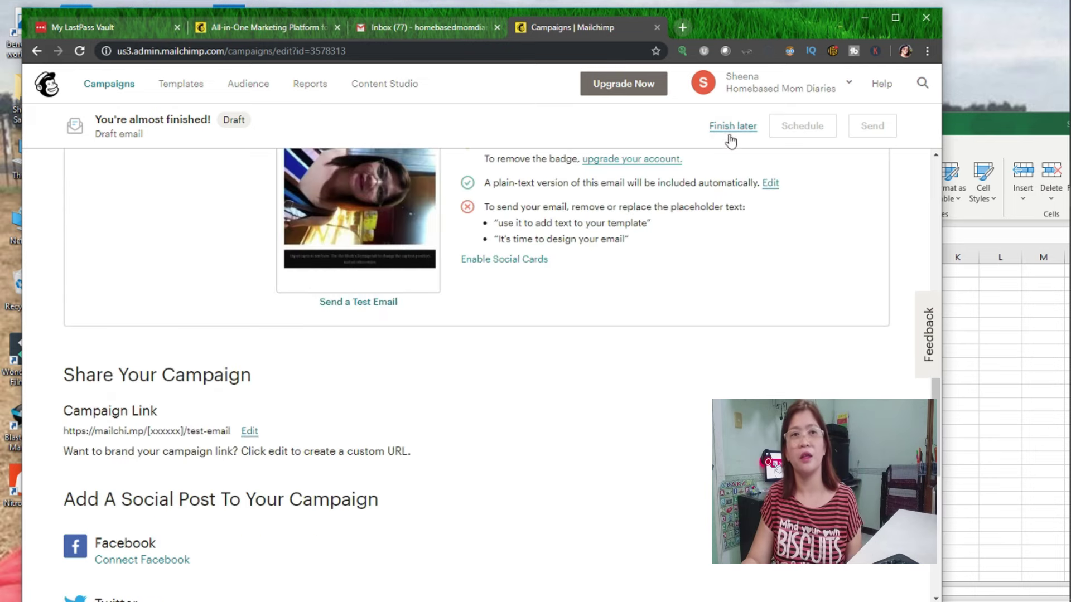
{"action": "left_click", "coordinate": [738, 129]}
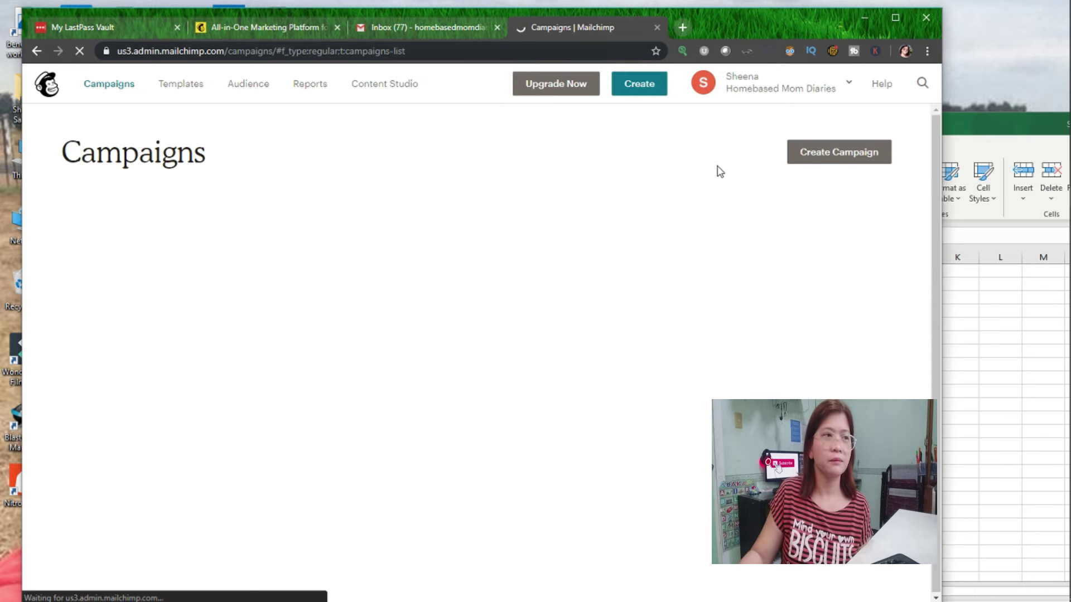
{"action": "scroll", "coordinate": [371, 411], "scroll_direction": "down", "scroll_amount": 1}
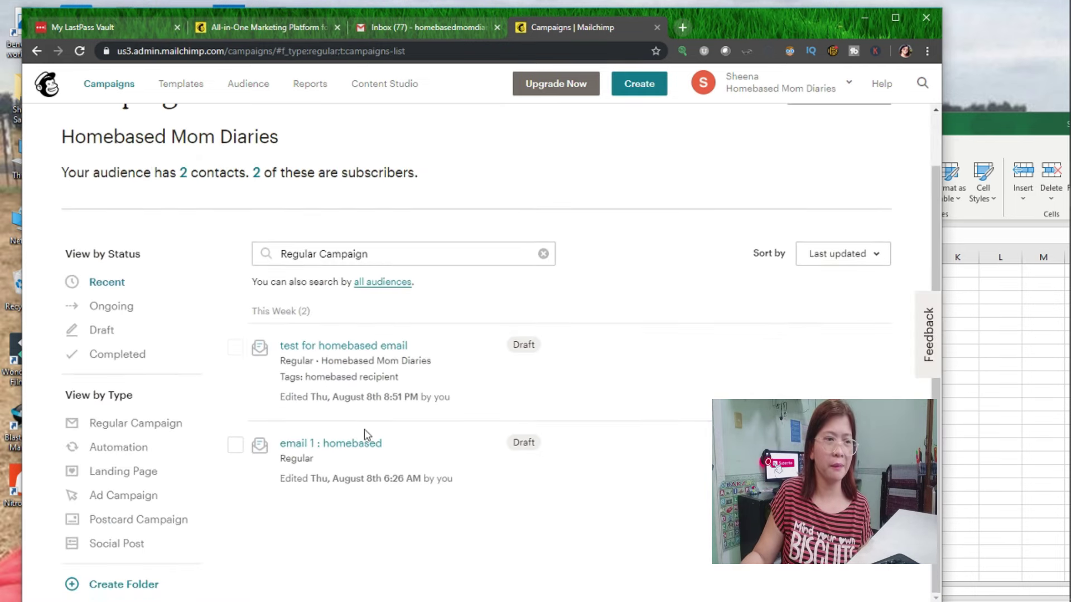
{"action": "left_click", "coordinate": [373, 348]}
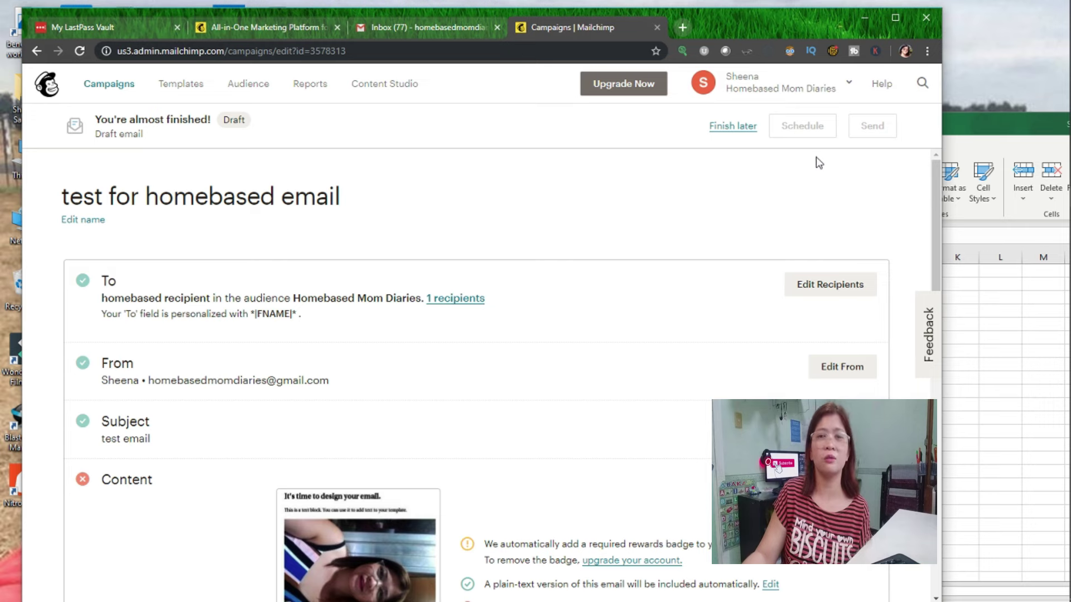
{"action": "scroll", "coordinate": [681, 187], "scroll_direction": "down", "scroll_amount": 10}
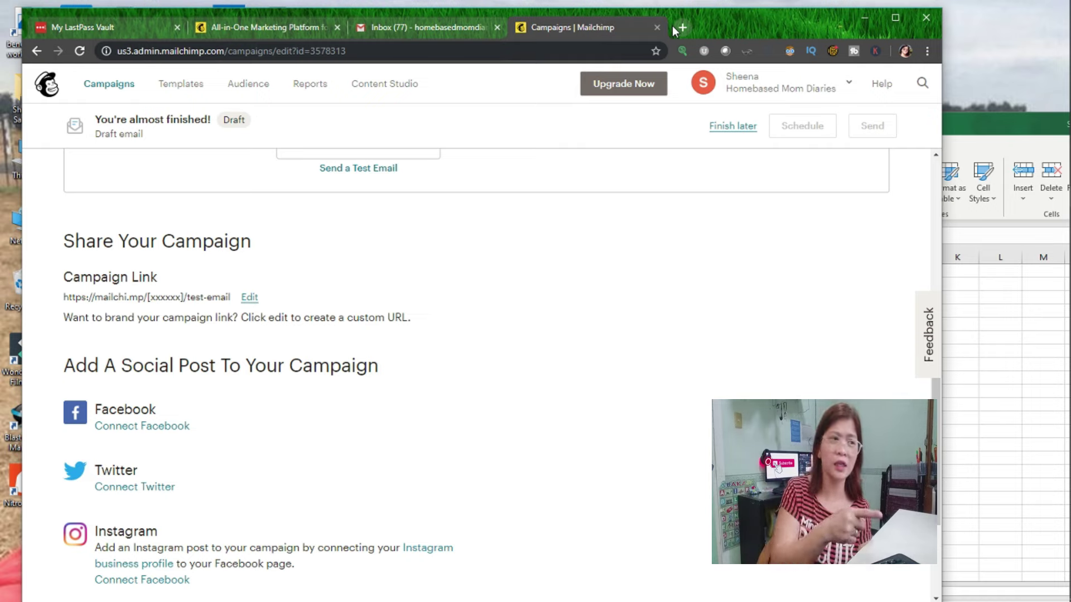
{"action": "scroll", "coordinate": [423, 175], "scroll_direction": "down", "scroll_amount": 3}
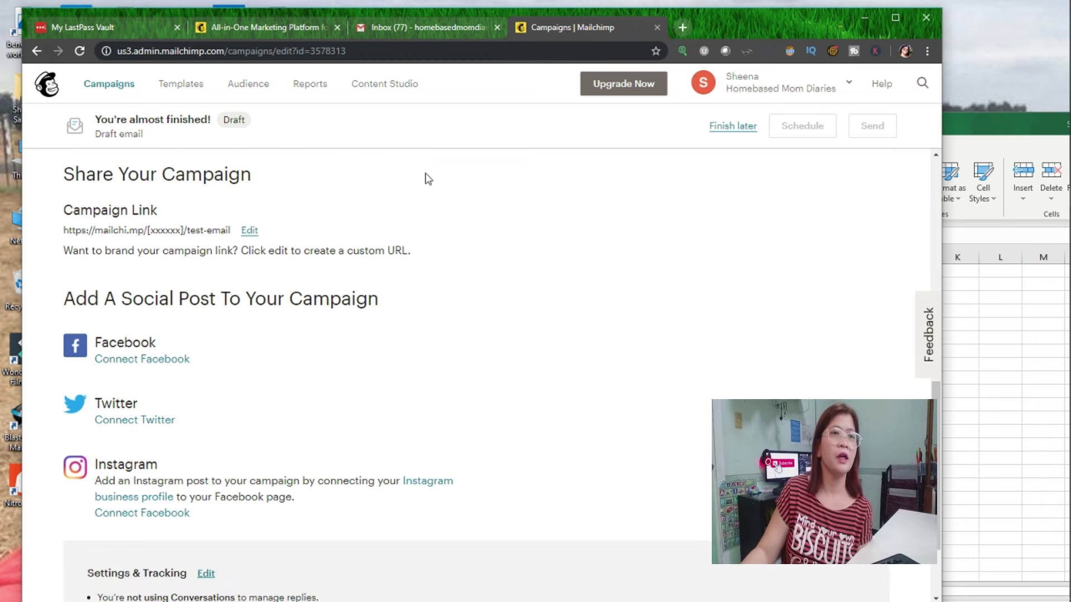
{"action": "scroll", "coordinate": [445, 106], "scroll_direction": "up", "scroll_amount": 6}
{"action": "scroll", "coordinate": [460, 157], "scroll_direction": "up", "scroll_amount": 5}
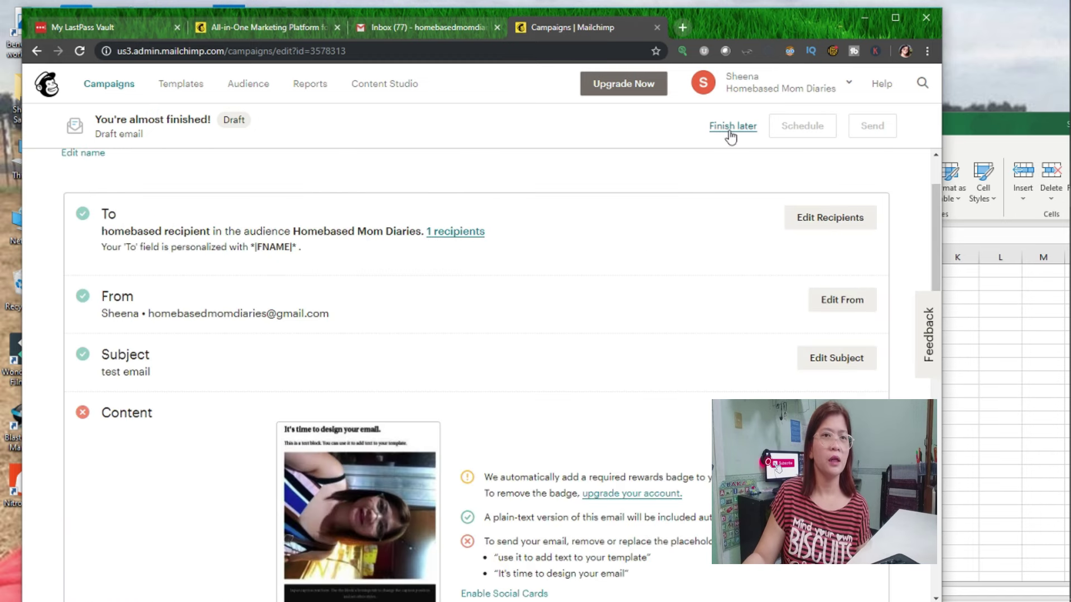
{"action": "scroll", "coordinate": [153, 233], "scroll_direction": "up", "scroll_amount": 2}
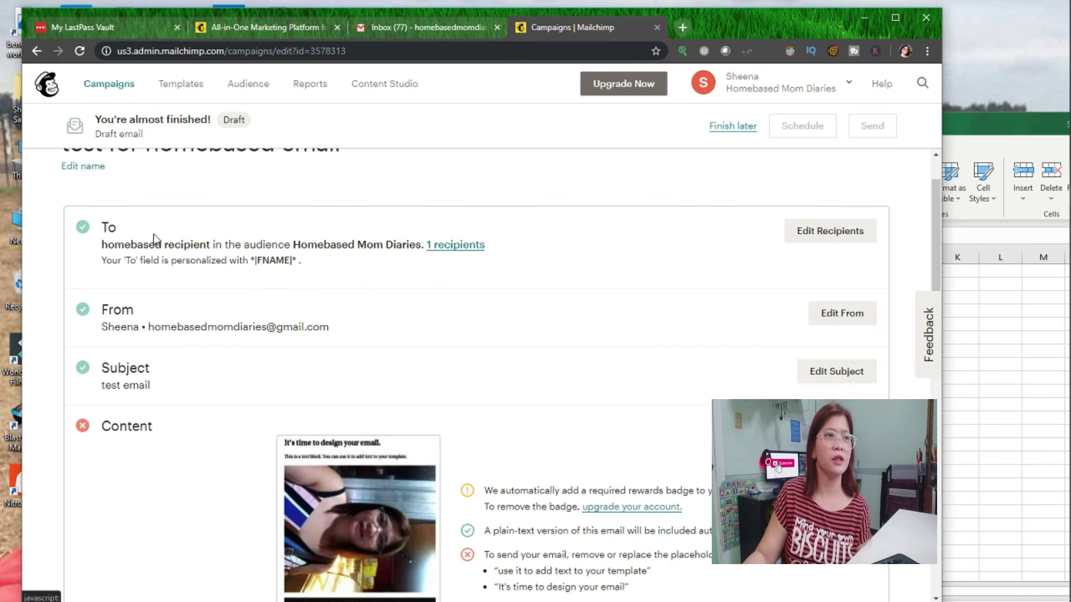
{"action": "scroll", "coordinate": [152, 233], "scroll_direction": "down", "scroll_amount": 5}
{"action": "scroll", "coordinate": [385, 228], "scroll_direction": "up", "scroll_amount": 3}
{"action": "scroll", "coordinate": [385, 227], "scroll_direction": "down", "scroll_amount": 6}
{"action": "scroll", "coordinate": [385, 227], "scroll_direction": "up", "scroll_amount": 1}
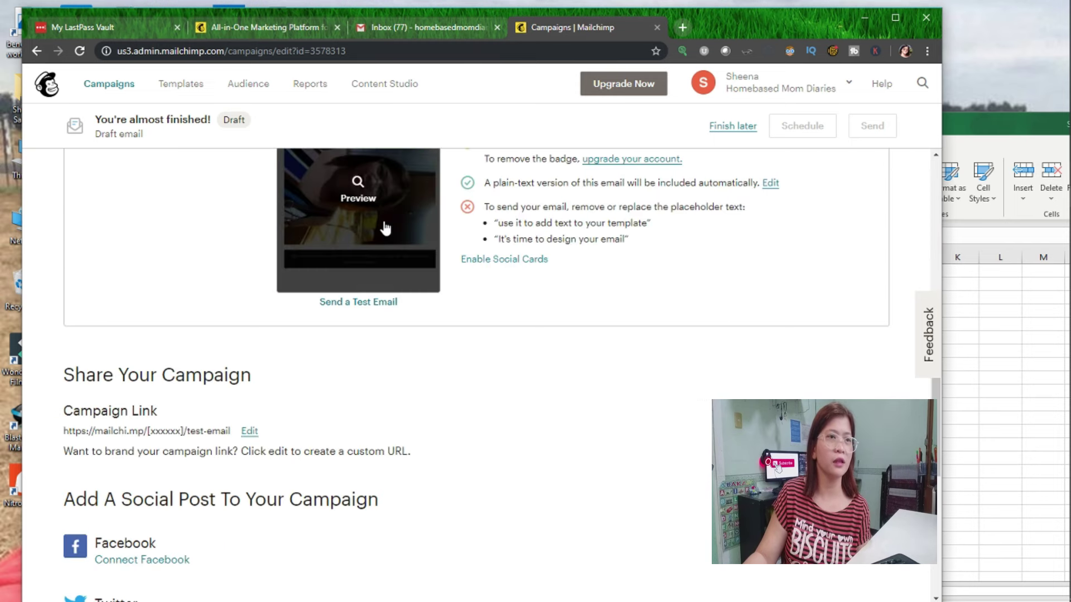
Open the Send a Test Email window and cancel without sending.
{"action": "left_click", "coordinate": [364, 302]}
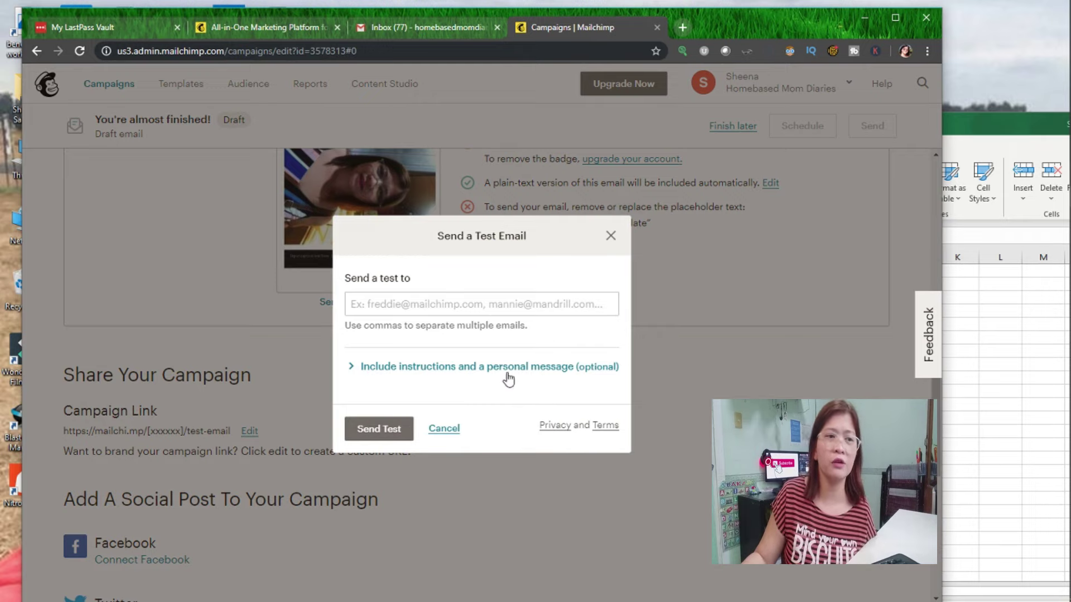
{"action": "left_click", "coordinate": [444, 429]}
{"action": "scroll", "coordinate": [346, 214], "scroll_direction": "up", "scroll_amount": 3}
Preview the email in the desktop layout and then the Mobile layout.
{"action": "left_click", "coordinate": [370, 316]}
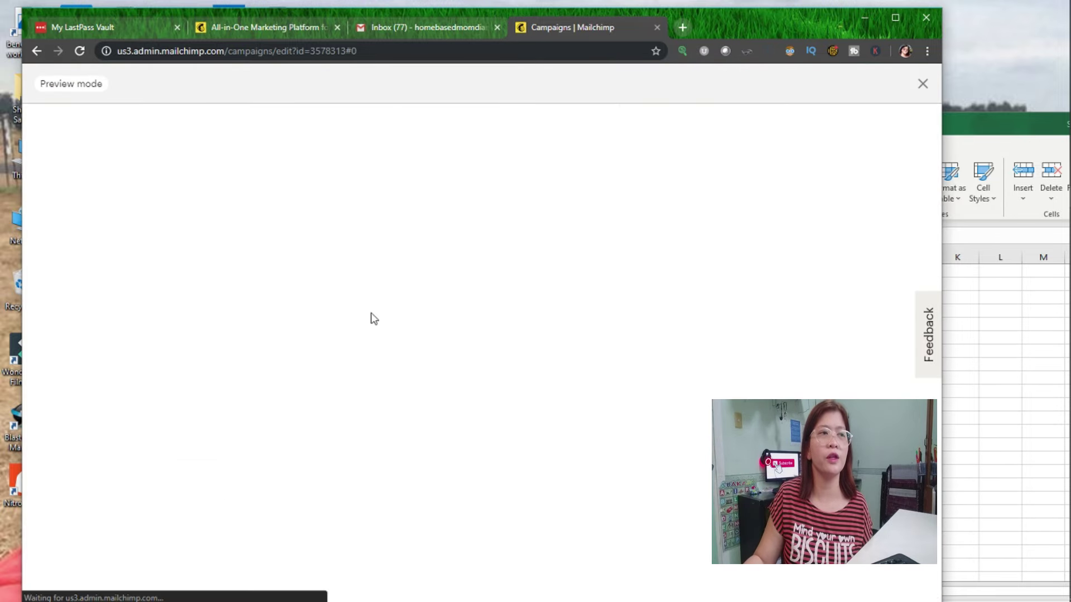
{"action": "scroll", "coordinate": [335, 424], "scroll_direction": "down", "scroll_amount": 4}
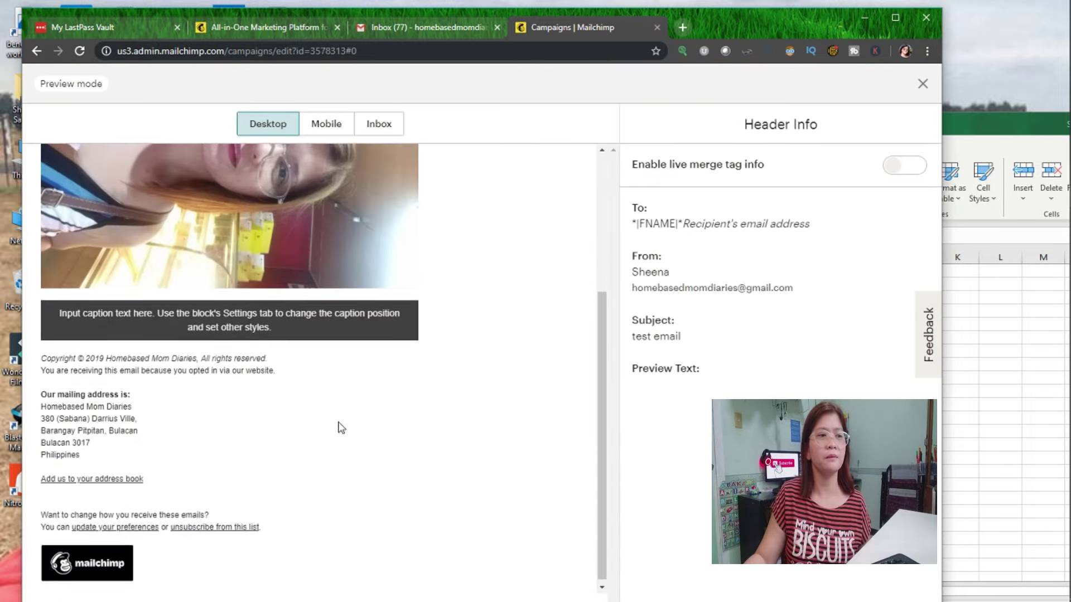
{"action": "scroll", "coordinate": [340, 423], "scroll_direction": "up", "scroll_amount": 4}
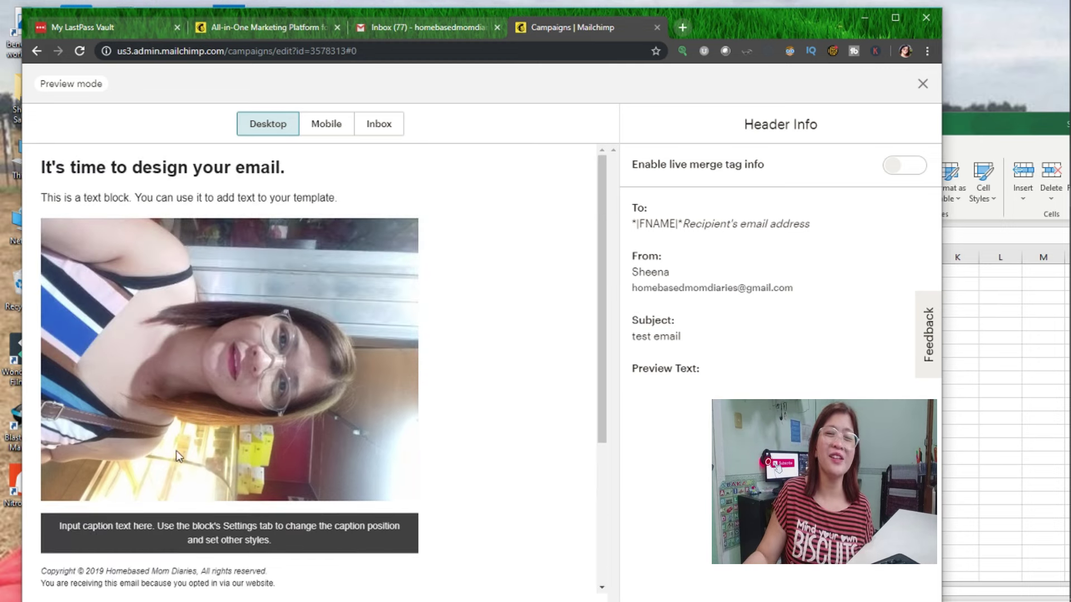
{"action": "left_click", "coordinate": [332, 126]}
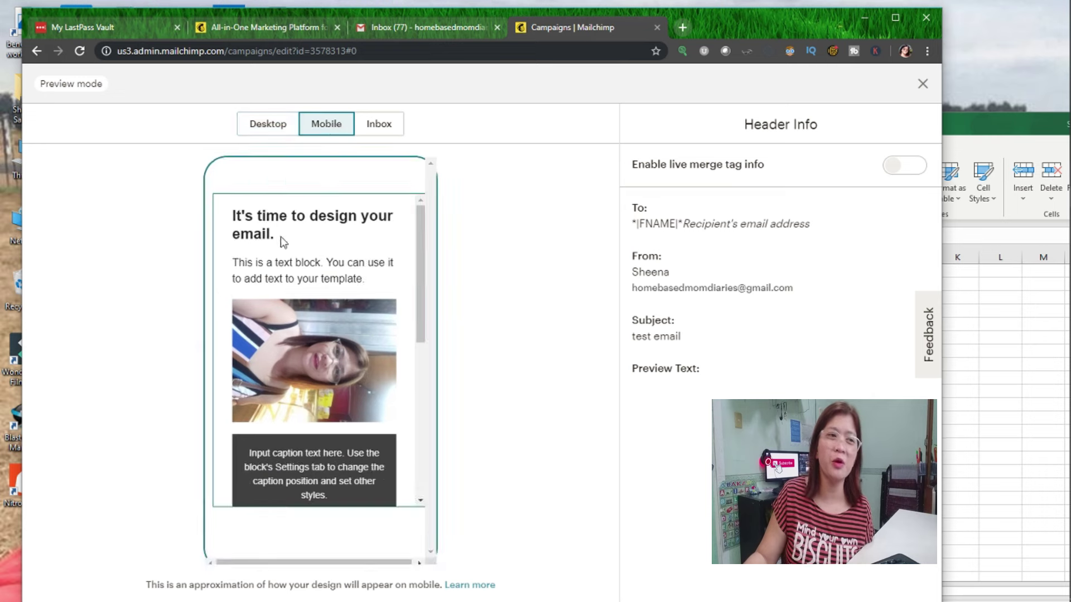
{"action": "scroll", "coordinate": [424, 315], "scroll_direction": "down", "scroll_amount": 1}
{"action": "left_click_drag", "start_coordinate": [423, 315], "coordinate": [422, 252]}
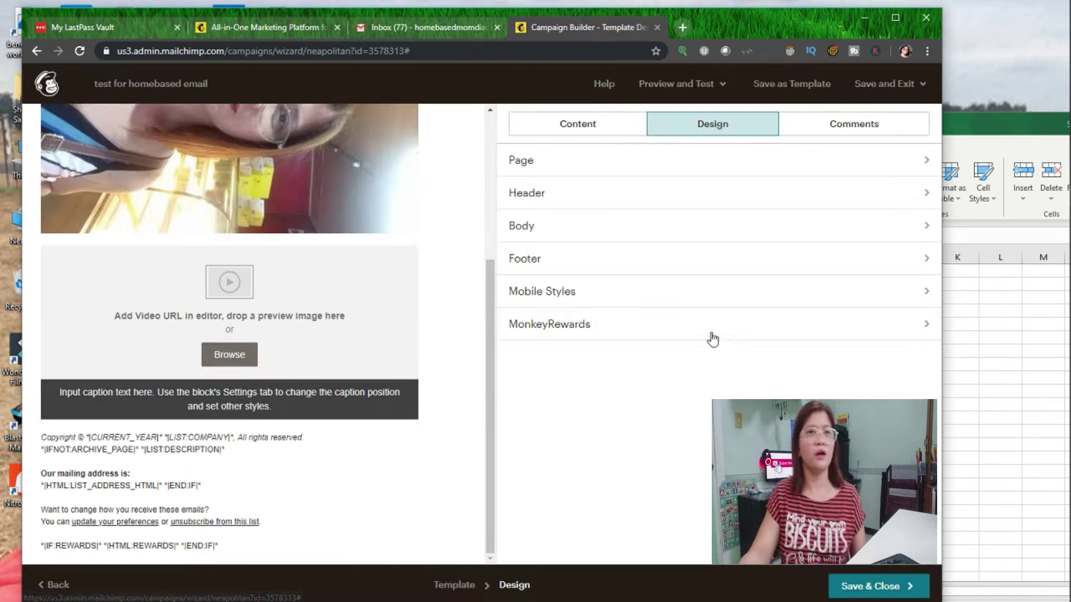
Save and close the design editor and keep the campaign as a draft.
{"action": "left_click", "coordinate": [893, 587]}
{"action": "left_click", "coordinate": [718, 130]}
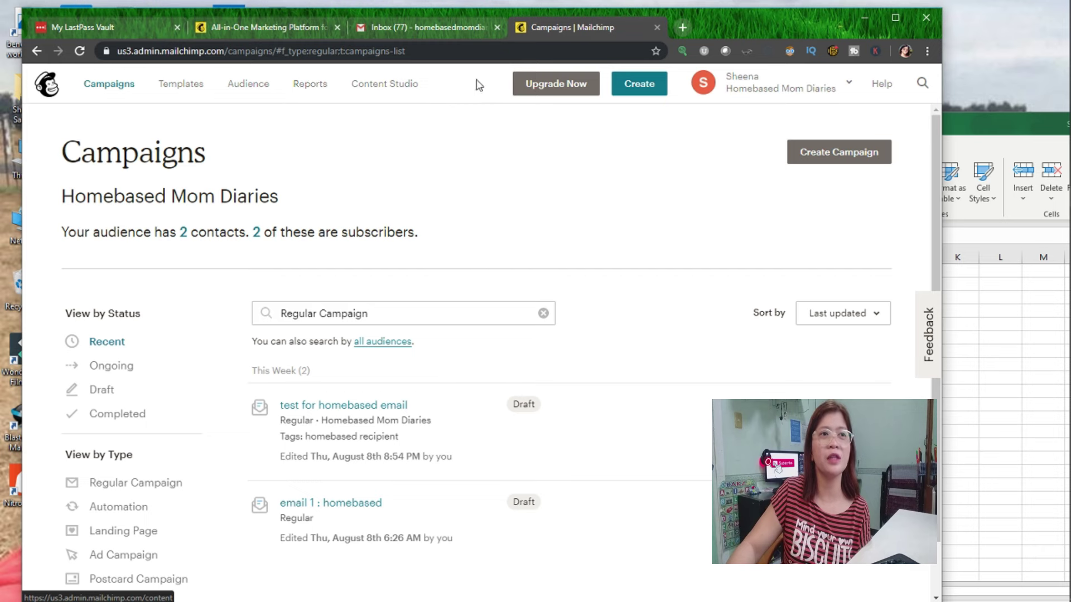
Go to the Homebased Mom Diaries audience and open its Signup forms page.
{"action": "left_click", "coordinate": [249, 87]}
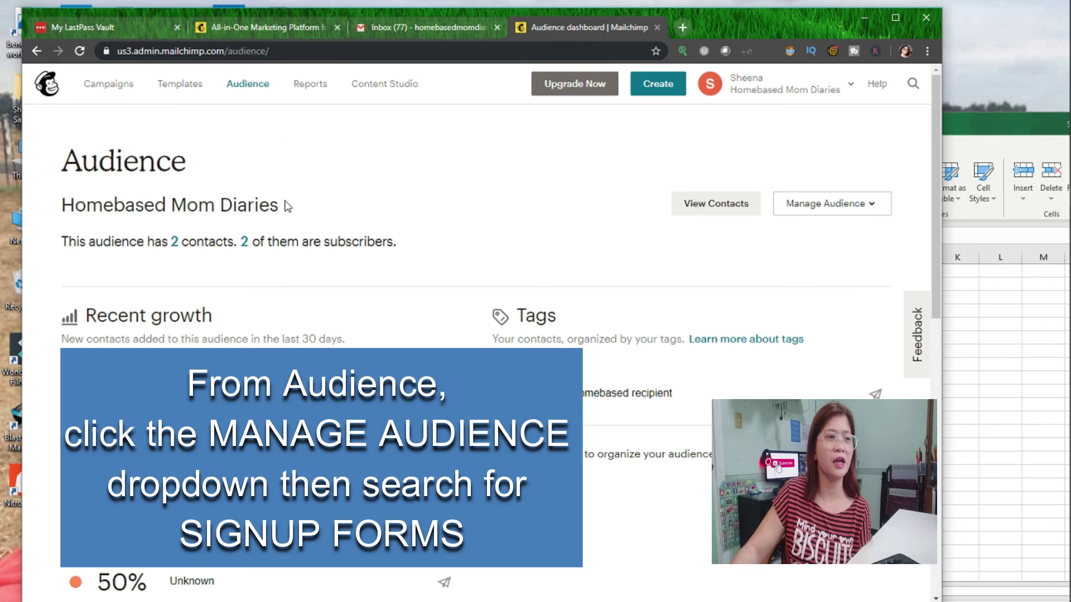
{"action": "scroll", "coordinate": [287, 206], "scroll_direction": "down", "scroll_amount": 3}
{"action": "scroll", "coordinate": [591, 287], "scroll_direction": "up", "scroll_amount": 3}
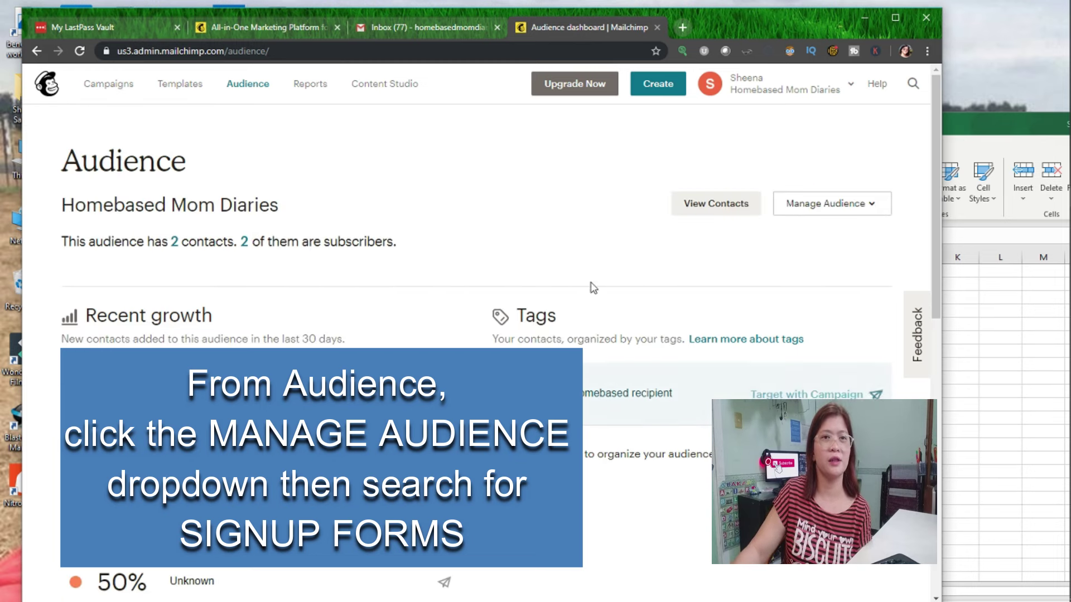
{"action": "left_click", "coordinate": [852, 209]}
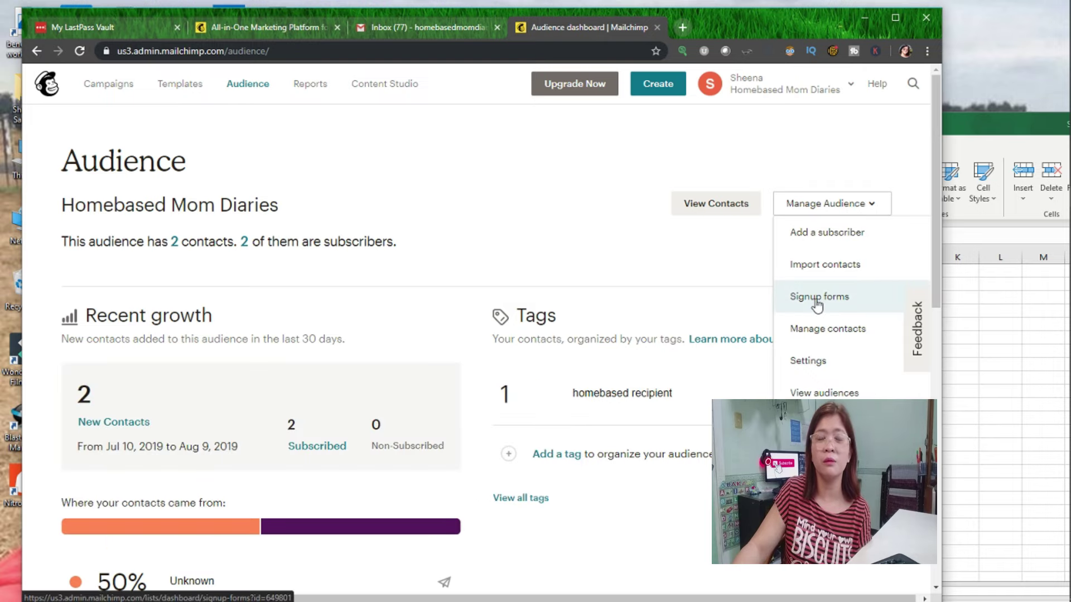
{"action": "left_click", "coordinate": [817, 304]}
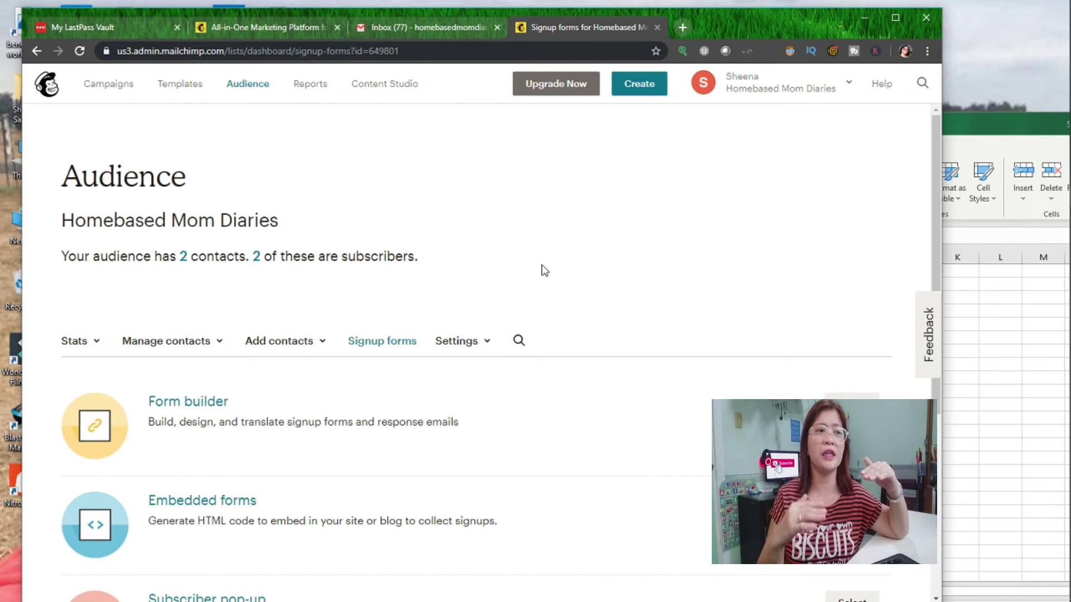
{"action": "scroll", "coordinate": [391, 449], "scroll_direction": "down", "scroll_amount": 2}
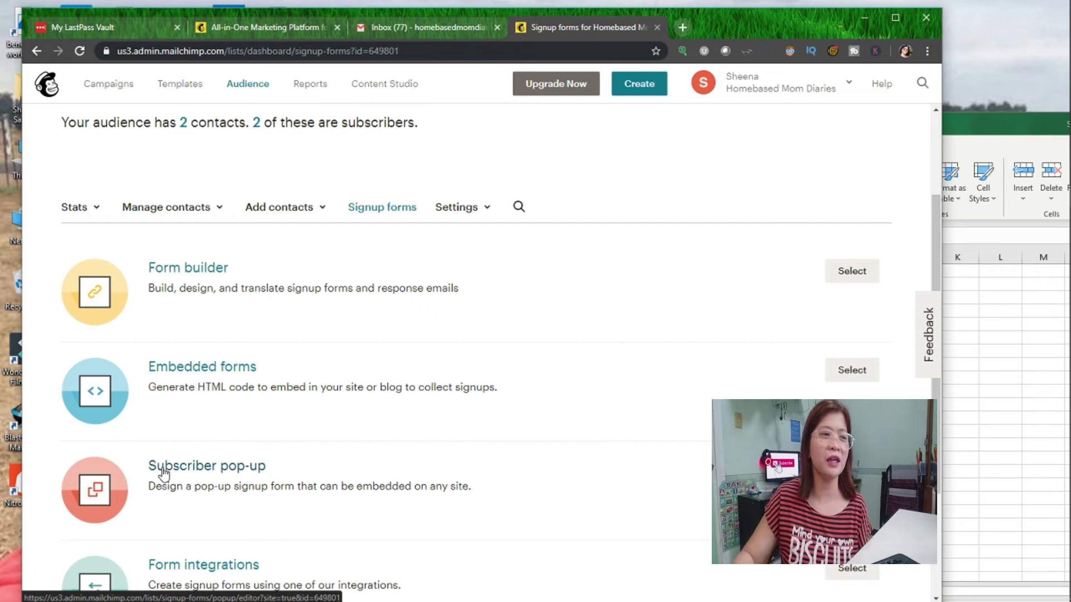
{"action": "scroll", "coordinate": [564, 361], "scroll_direction": "down", "scroll_amount": 3}
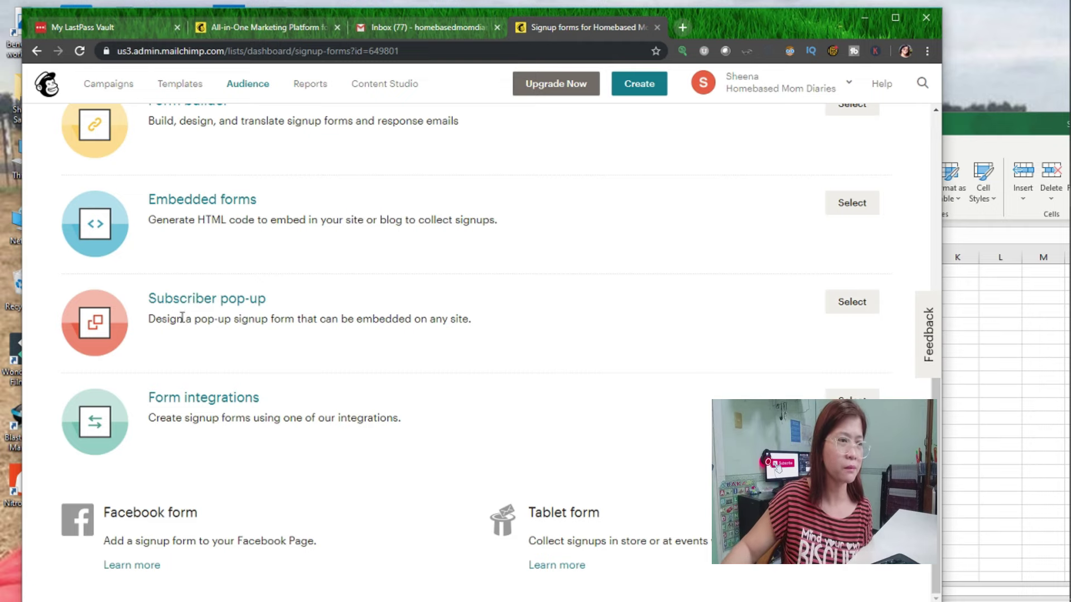
{"action": "scroll", "coordinate": [242, 344], "scroll_direction": "up", "scroll_amount": 3}
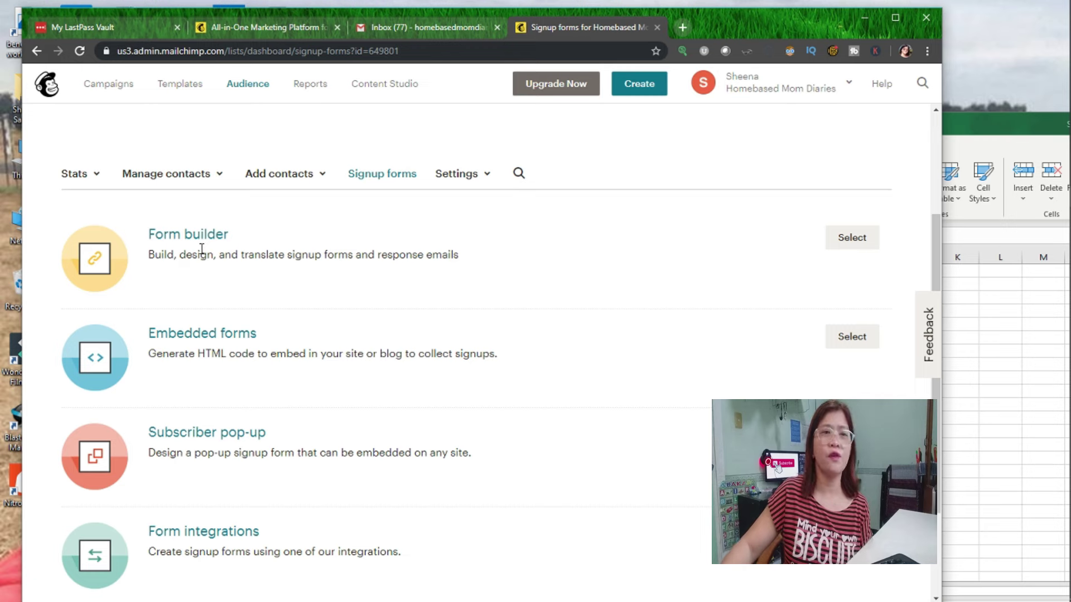
{"action": "scroll", "coordinate": [842, 295], "scroll_direction": "up", "scroll_amount": 1}
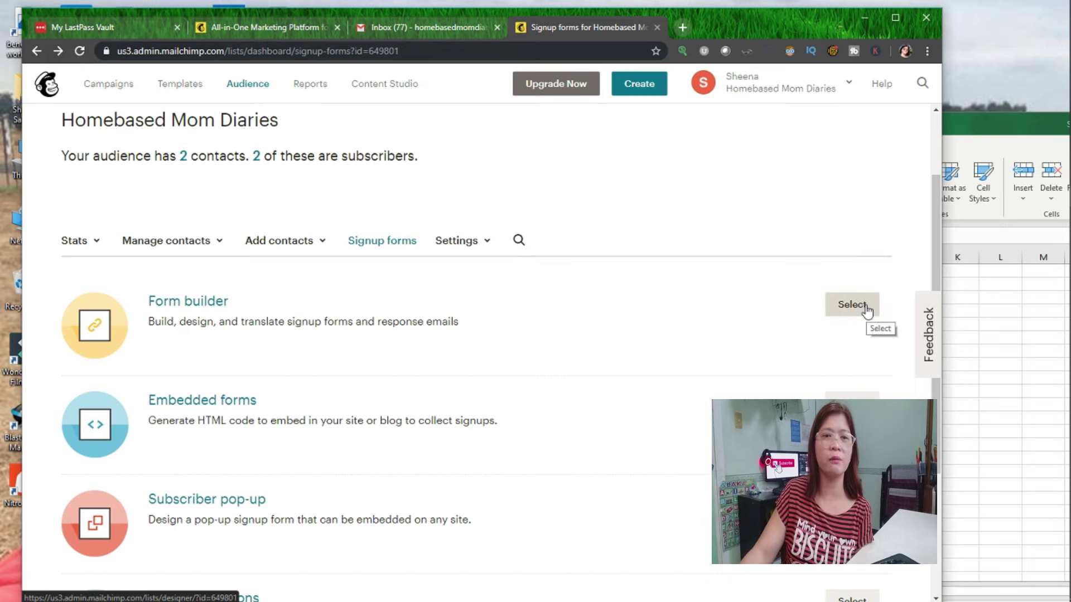
Open Form builder and preview the reCAPTCHA confirmation form.
{"action": "left_click", "coordinate": [866, 307]}
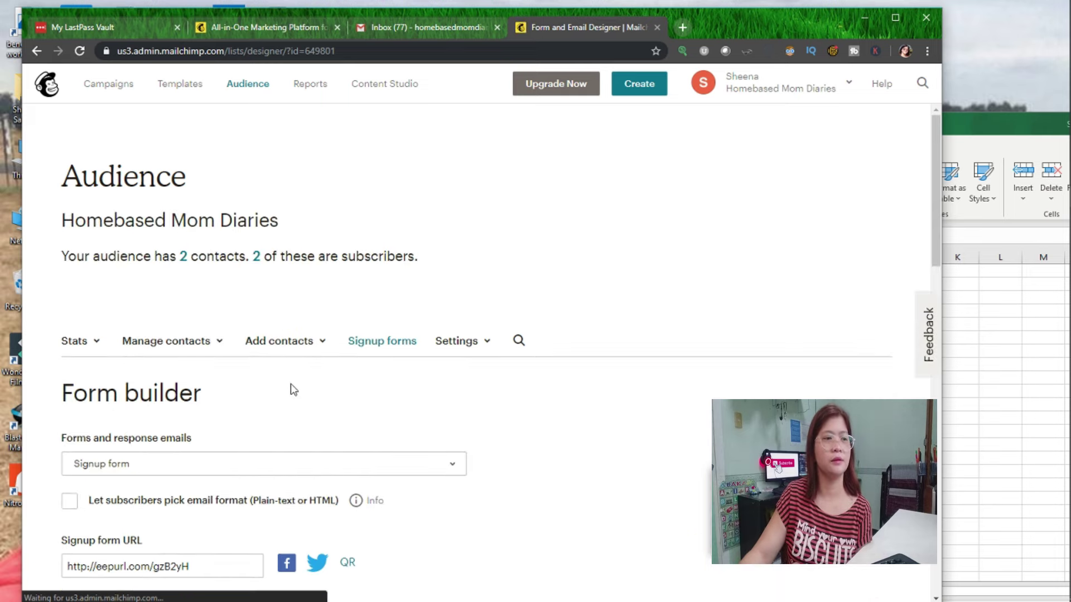
{"action": "scroll", "coordinate": [421, 317], "scroll_direction": "down", "scroll_amount": 3}
{"action": "left_click", "coordinate": [451, 263]}
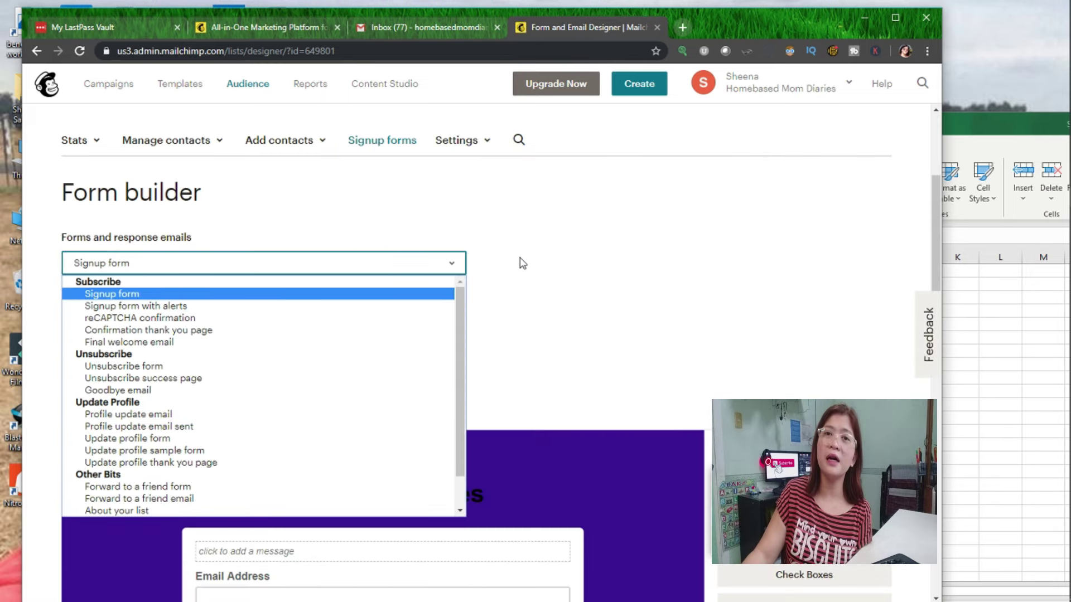
{"action": "left_click", "coordinate": [114, 319]}
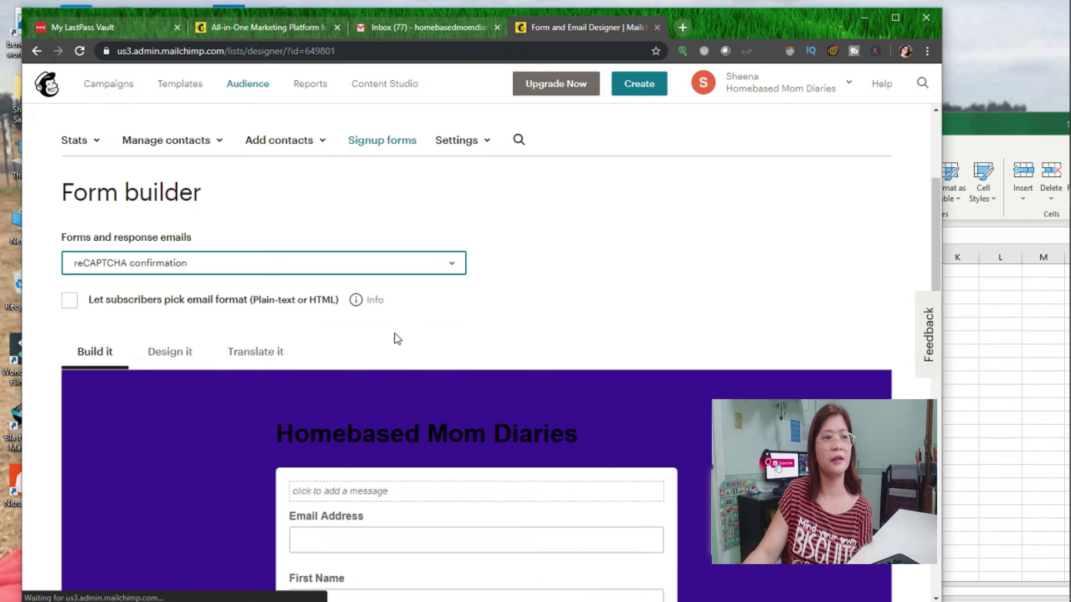
{"action": "scroll", "coordinate": [477, 349], "scroll_direction": "down", "scroll_amount": 3}
{"action": "scroll", "coordinate": [476, 349], "scroll_direction": "down", "scroll_amount": 3}
{"action": "scroll", "coordinate": [478, 348], "scroll_direction": "up", "scroll_amount": 4}
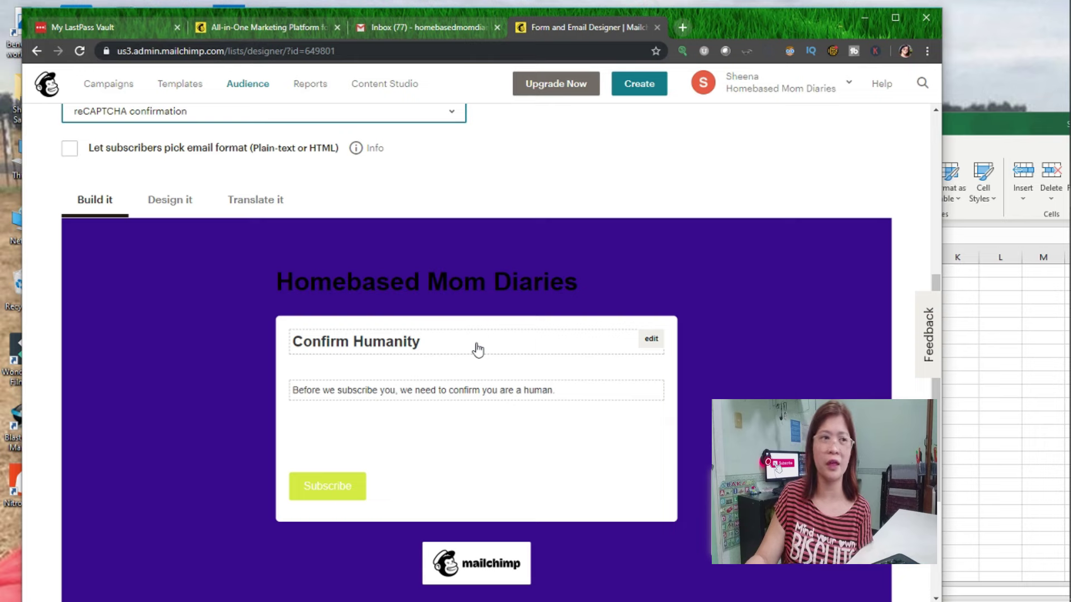
{"action": "scroll", "coordinate": [411, 370], "scroll_direction": "up", "scroll_amount": 4}
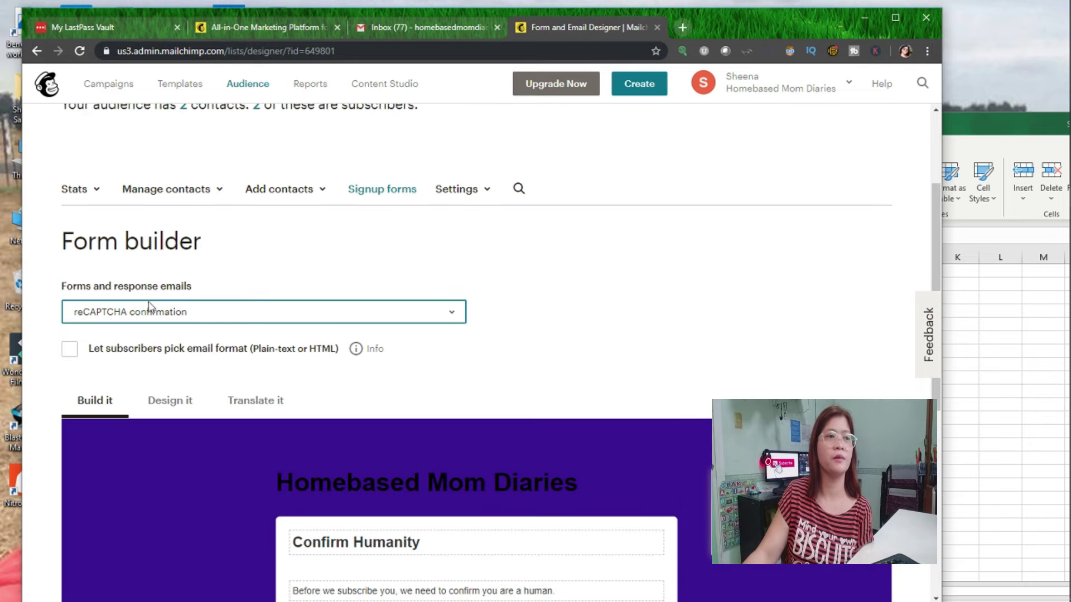
{"action": "scroll", "coordinate": [445, 574], "scroll_direction": "down", "scroll_amount": 6}
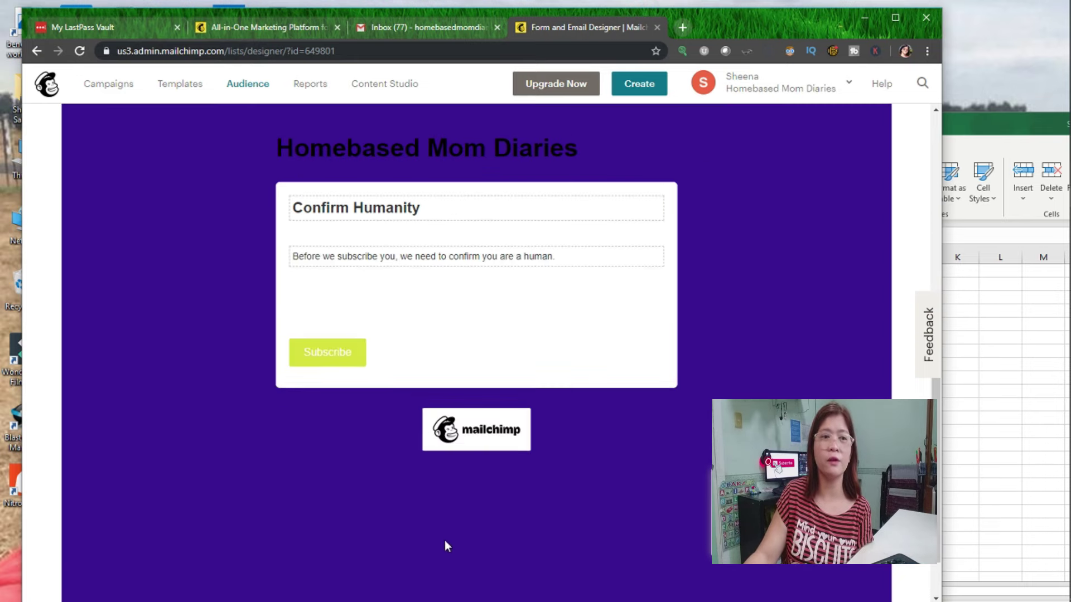
{"action": "scroll", "coordinate": [327, 414], "scroll_direction": "up", "scroll_amount": 3}
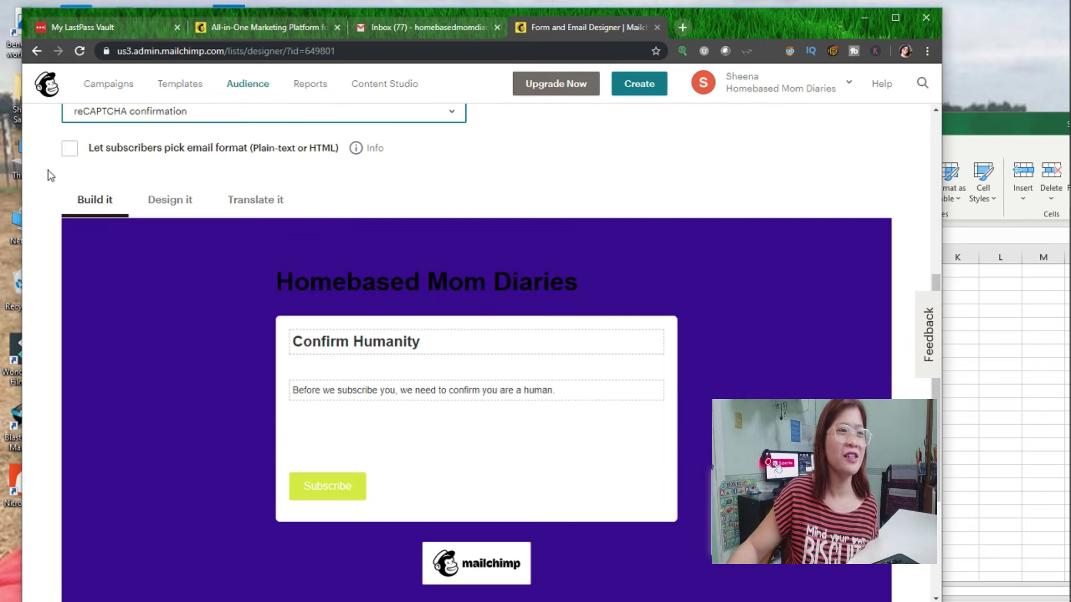
Return to the Signup form and look through its design and translation options.
{"action": "left_click", "coordinate": [319, 249]}
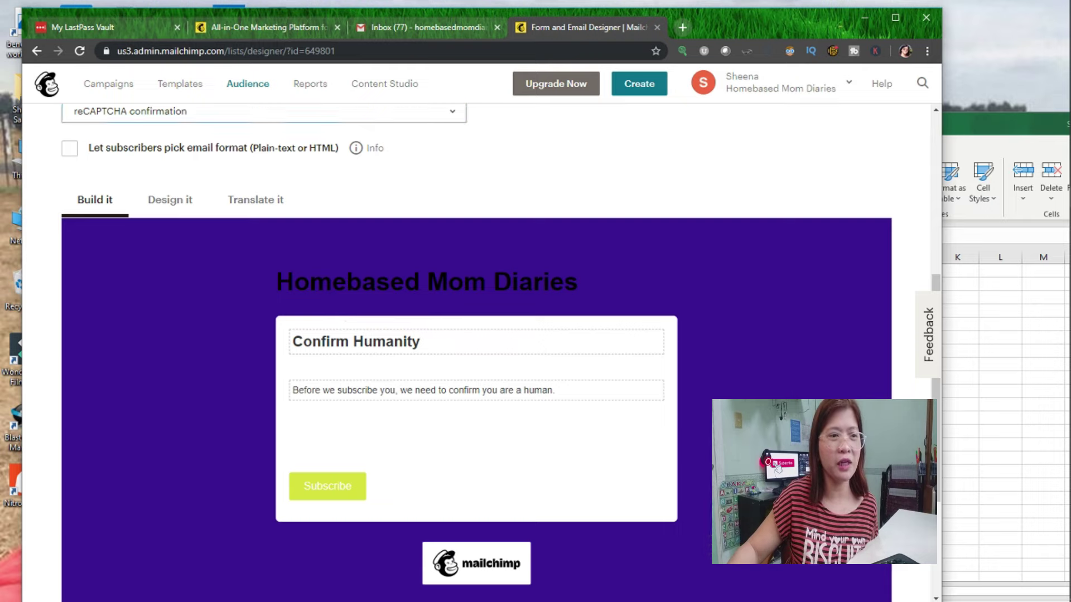
{"action": "left_click", "coordinate": [182, 205]}
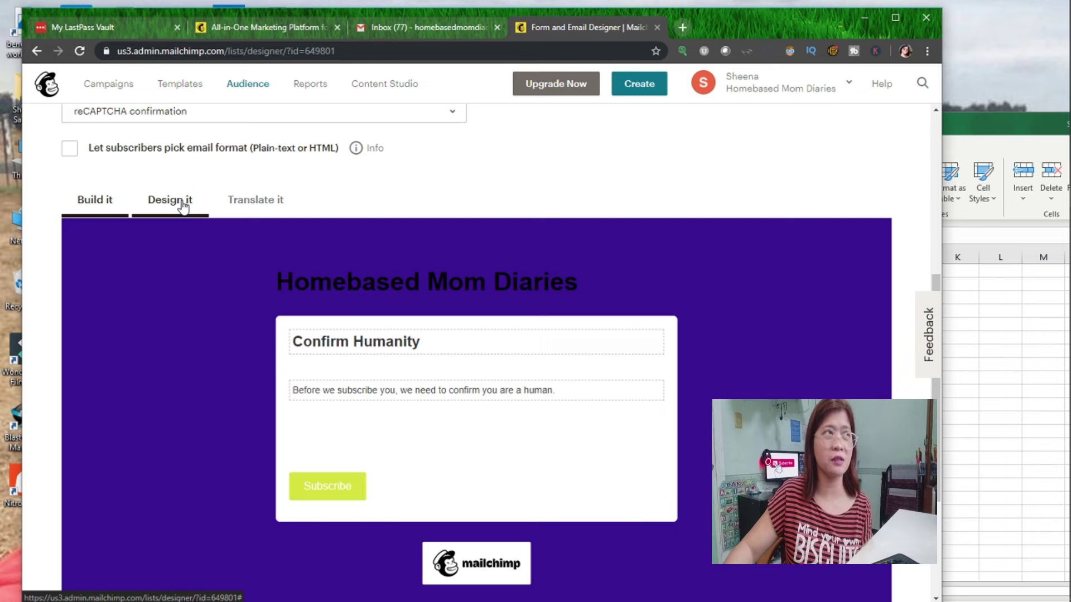
{"action": "left_click", "coordinate": [215, 212]}
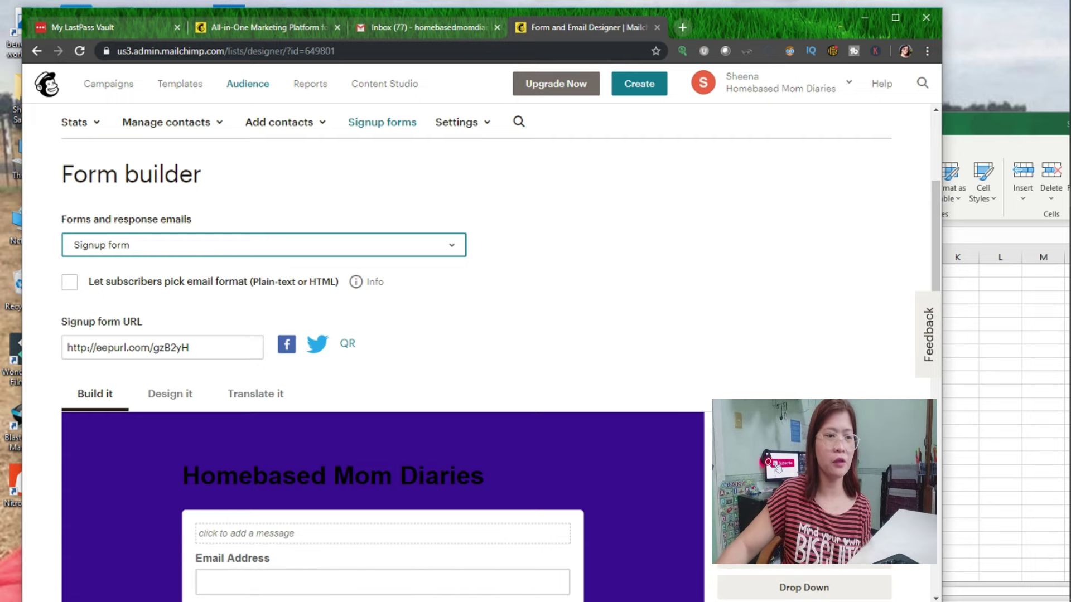
{"action": "scroll", "coordinate": [598, 425], "scroll_direction": "down", "scroll_amount": 1}
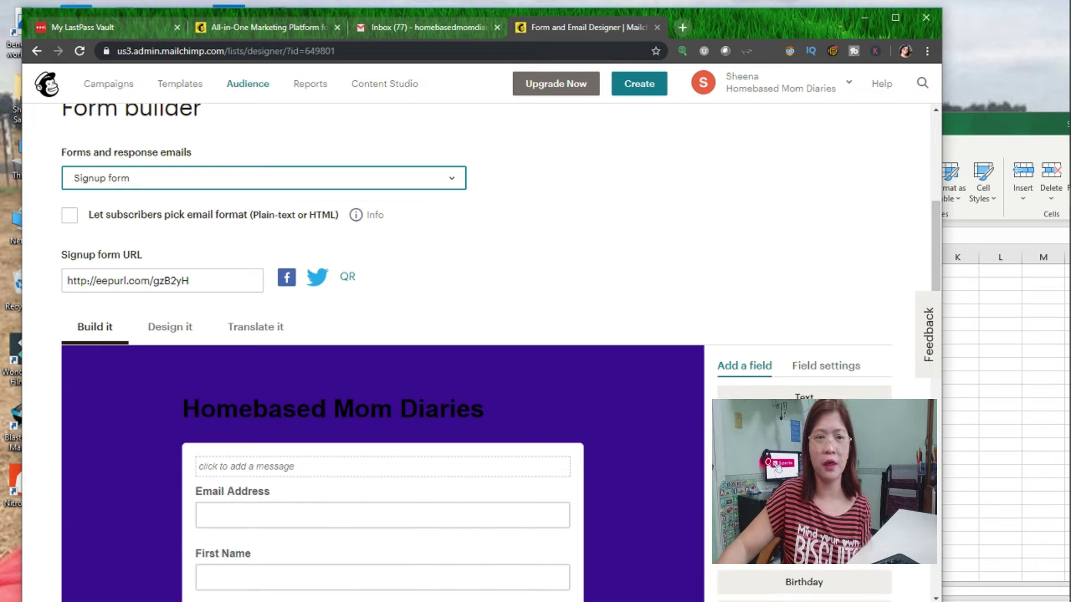
{"action": "scroll", "coordinate": [806, 391], "scroll_direction": "down", "scroll_amount": 1}
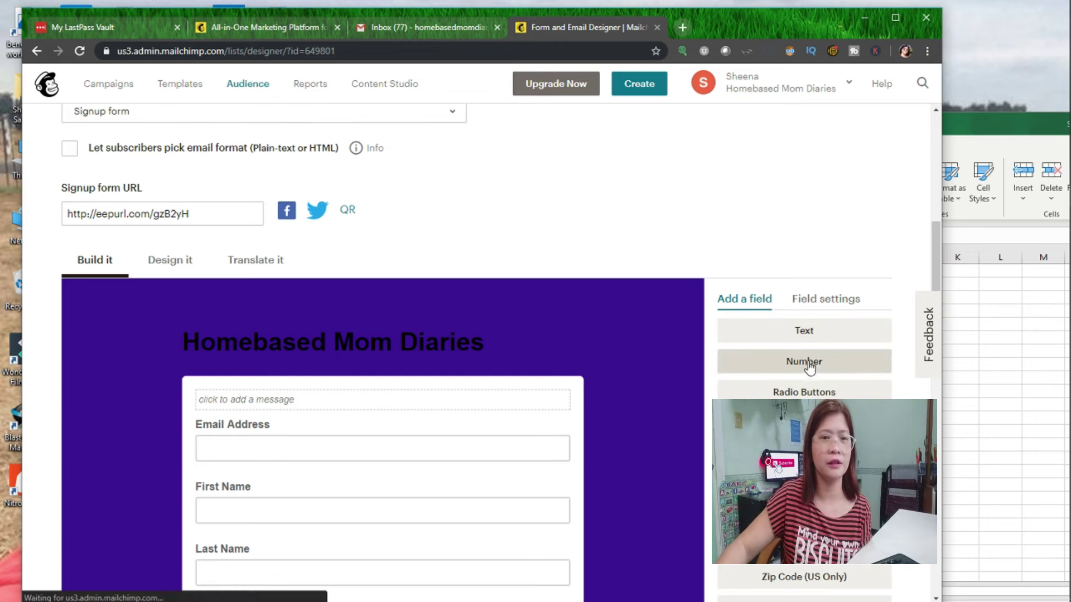
{"action": "scroll", "coordinate": [809, 368], "scroll_direction": "down", "scroll_amount": 4}
Delete the Last Name field from the signup form, typing DELETE to confirm.
{"action": "left_click", "coordinate": [811, 385]}
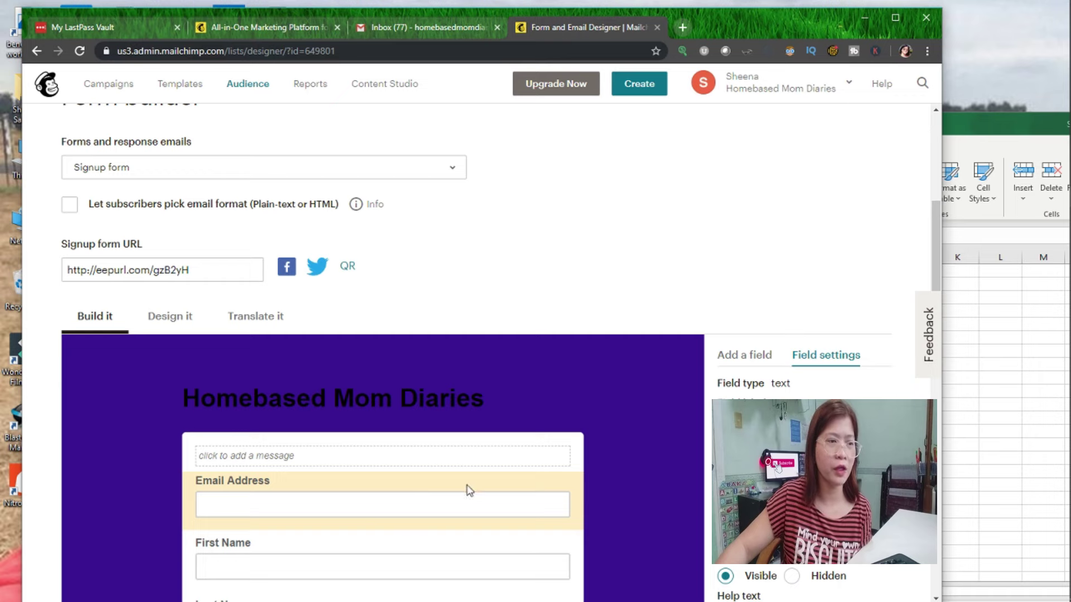
{"action": "scroll", "coordinate": [454, 497], "scroll_direction": "down", "scroll_amount": 4}
{"action": "left_click", "coordinate": [480, 349]}
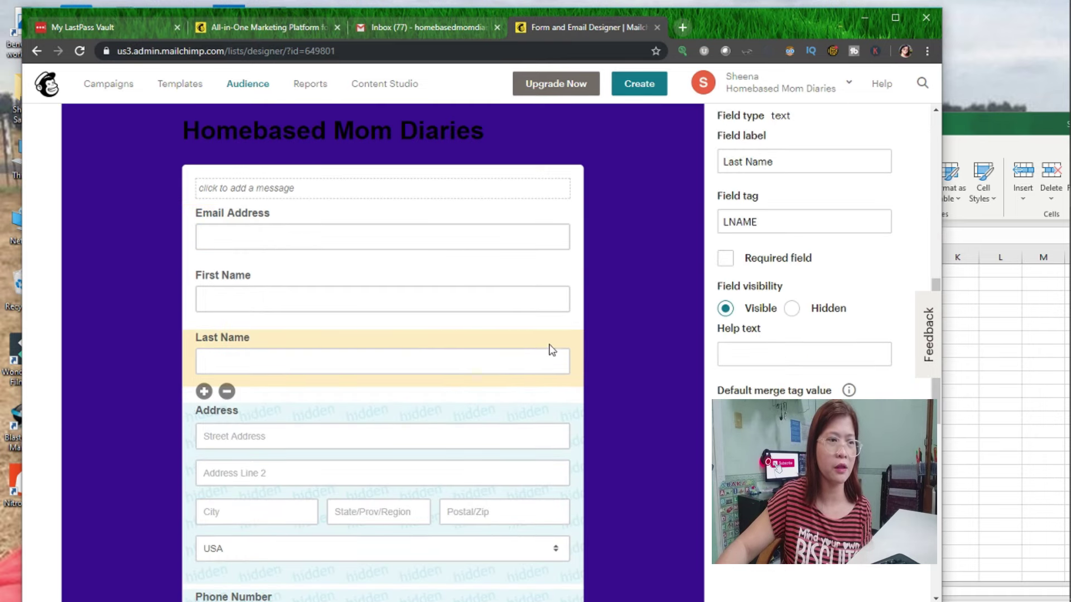
{"action": "left_click", "coordinate": [226, 391]}
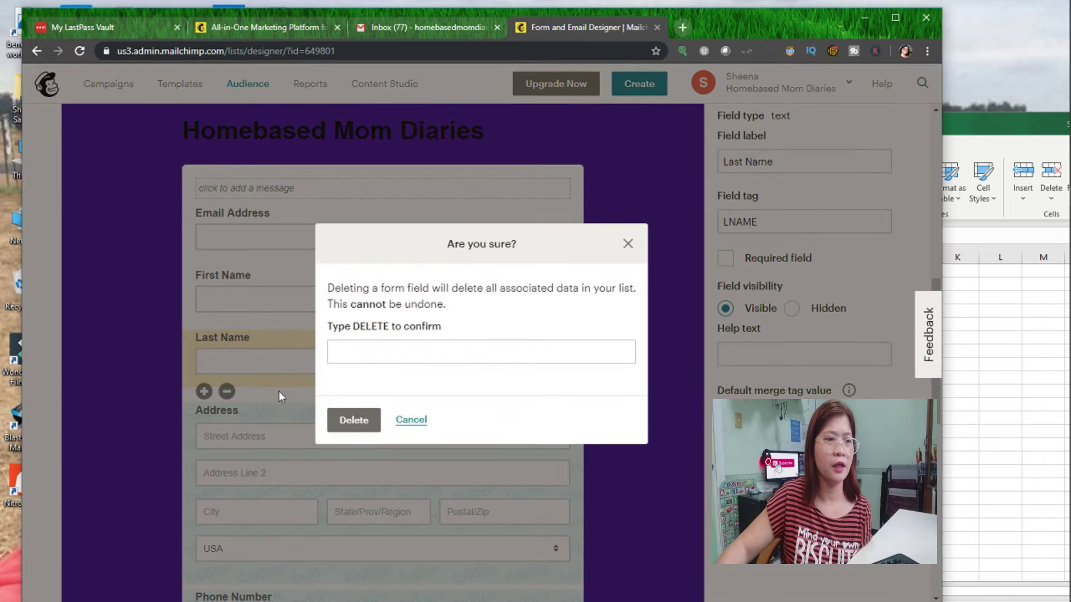
{"action": "left_click", "coordinate": [377, 355]}
{"action": "type", "text": "DELETE"}
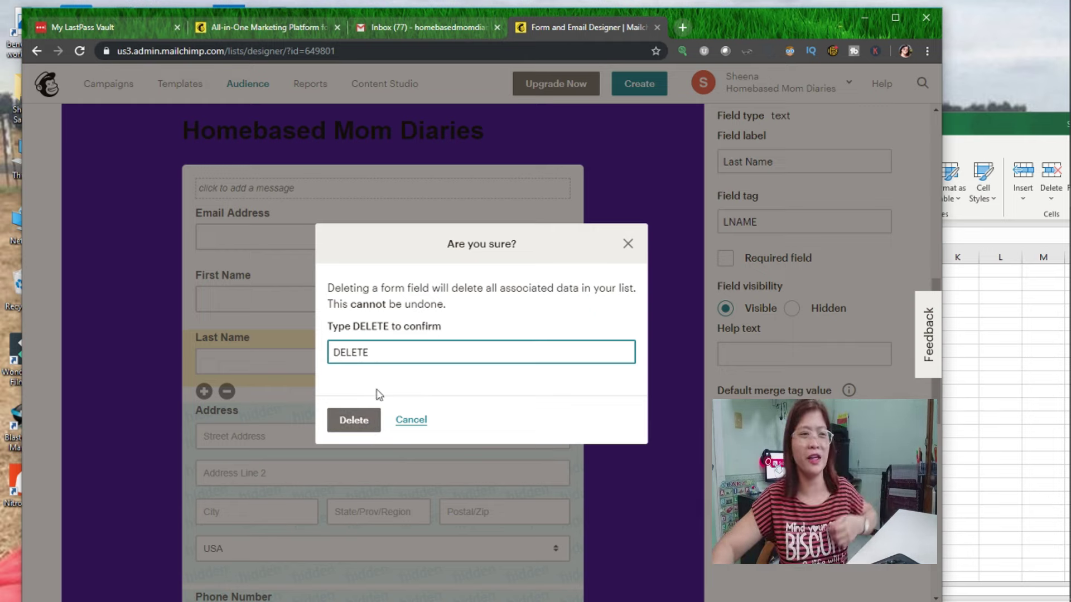
{"action": "left_click", "coordinate": [357, 429]}
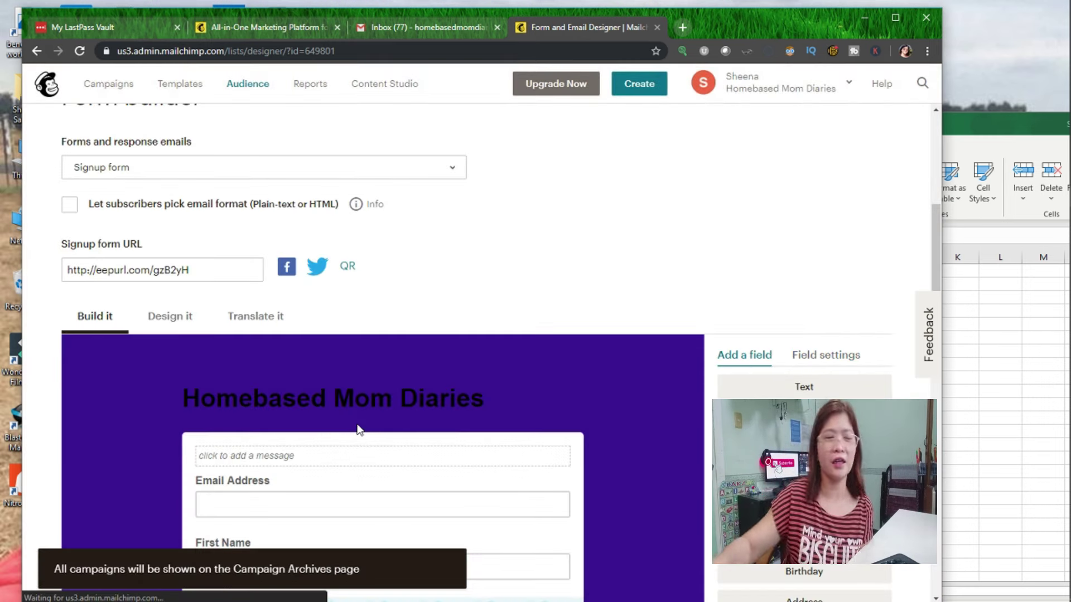
Add a required Number field to the signup form.
{"action": "scroll", "coordinate": [357, 432], "scroll_direction": "down", "scroll_amount": 3}
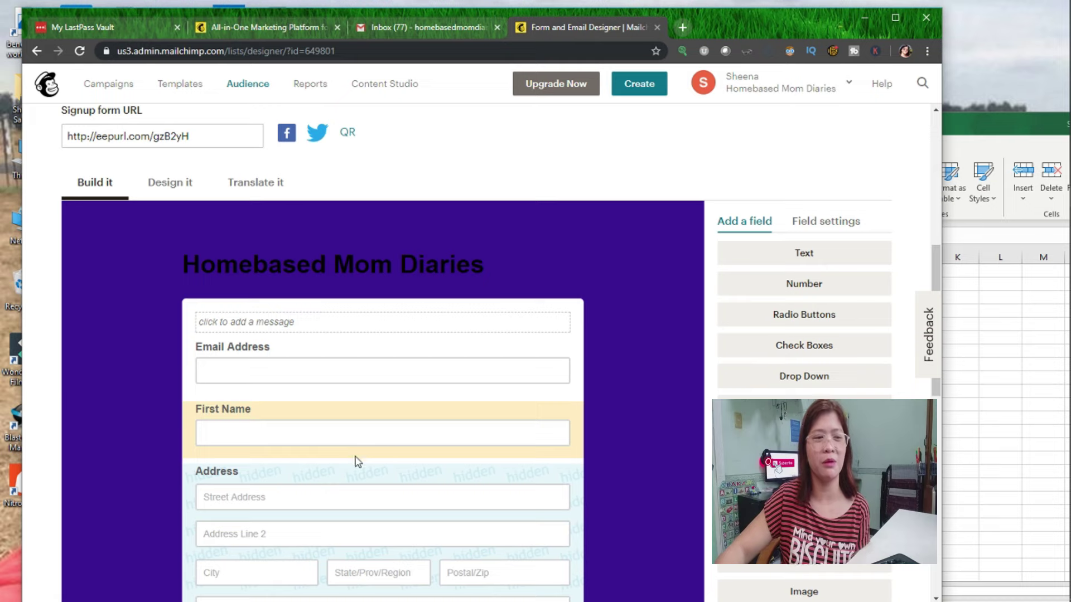
{"action": "scroll", "coordinate": [354, 460], "scroll_direction": "down", "scroll_amount": 1}
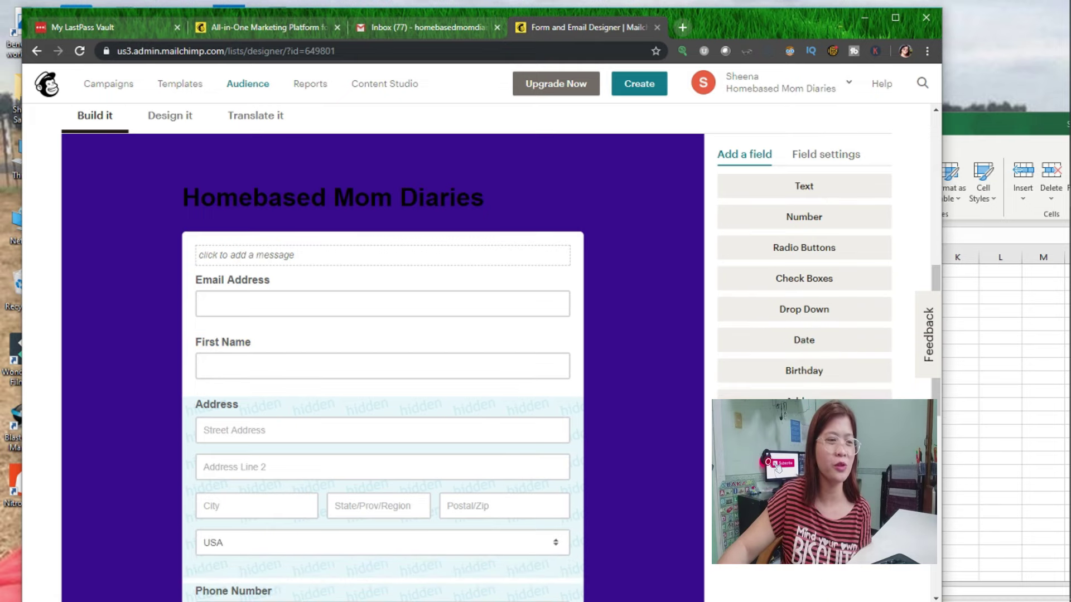
{"action": "scroll", "coordinate": [382, 351], "scroll_direction": "down", "scroll_amount": 1}
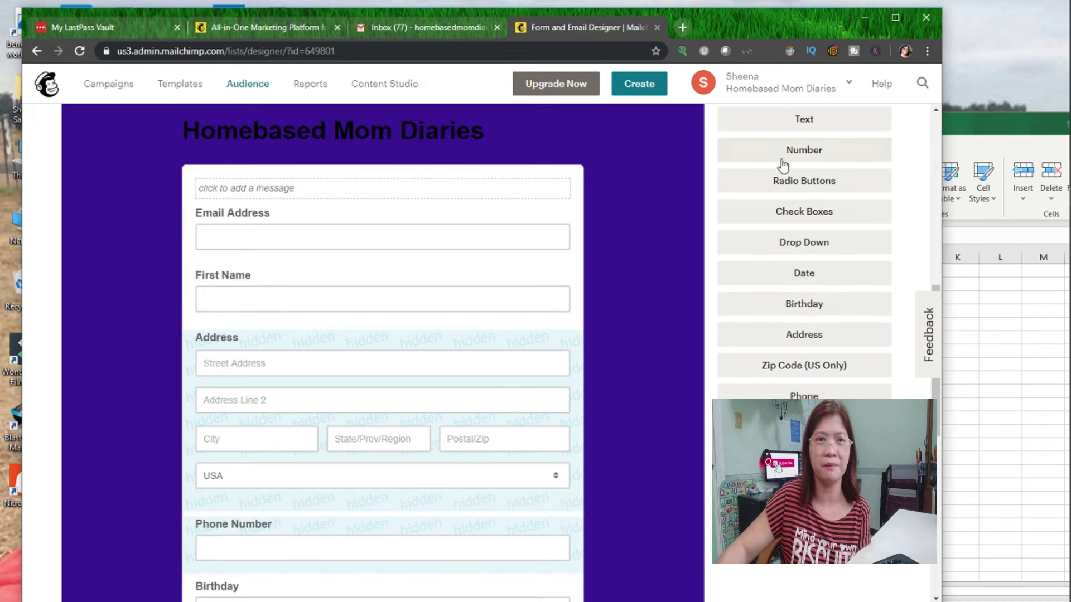
{"action": "left_click", "coordinate": [782, 162]}
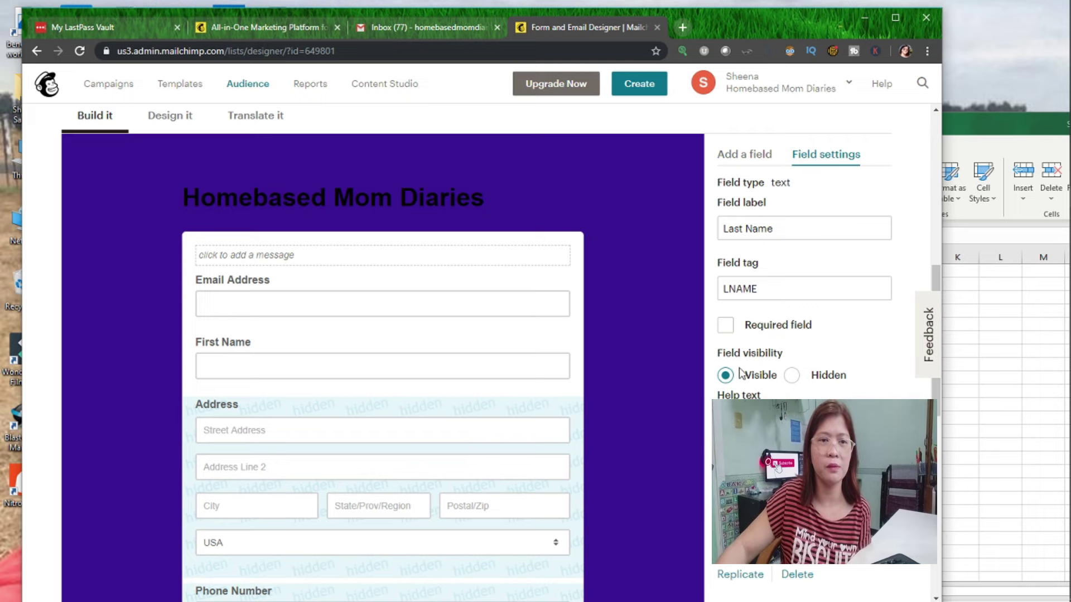
{"action": "left_click", "coordinate": [725, 325]}
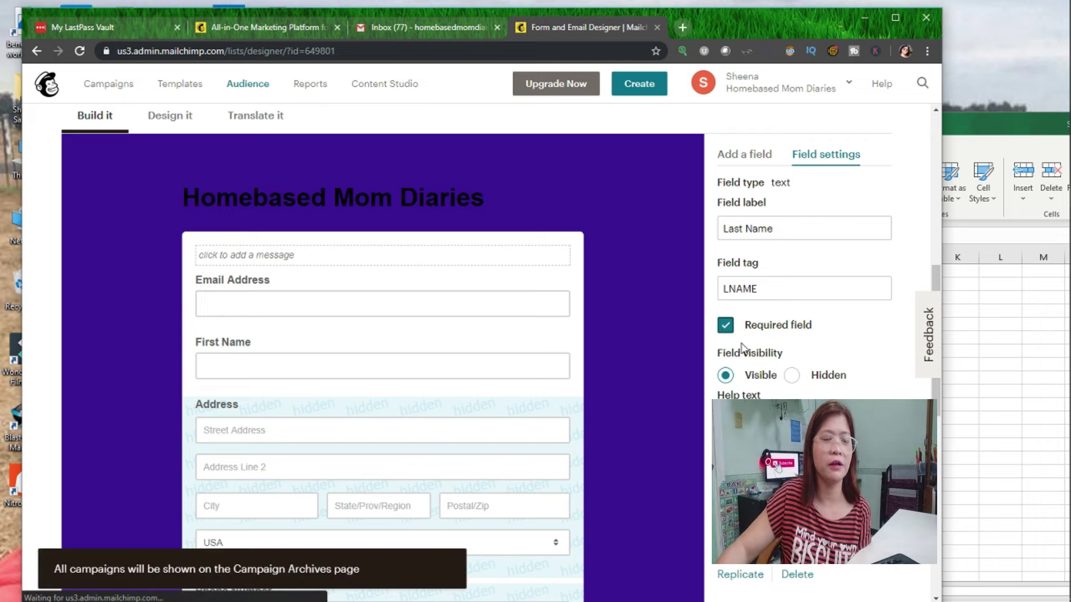
{"action": "left_click", "coordinate": [758, 155]}
Add another Number field and a Text field, then open the new Untitled field's settings.
{"action": "left_click", "coordinate": [790, 223]}
{"action": "scroll", "coordinate": [430, 411], "scroll_direction": "down", "scroll_amount": 6}
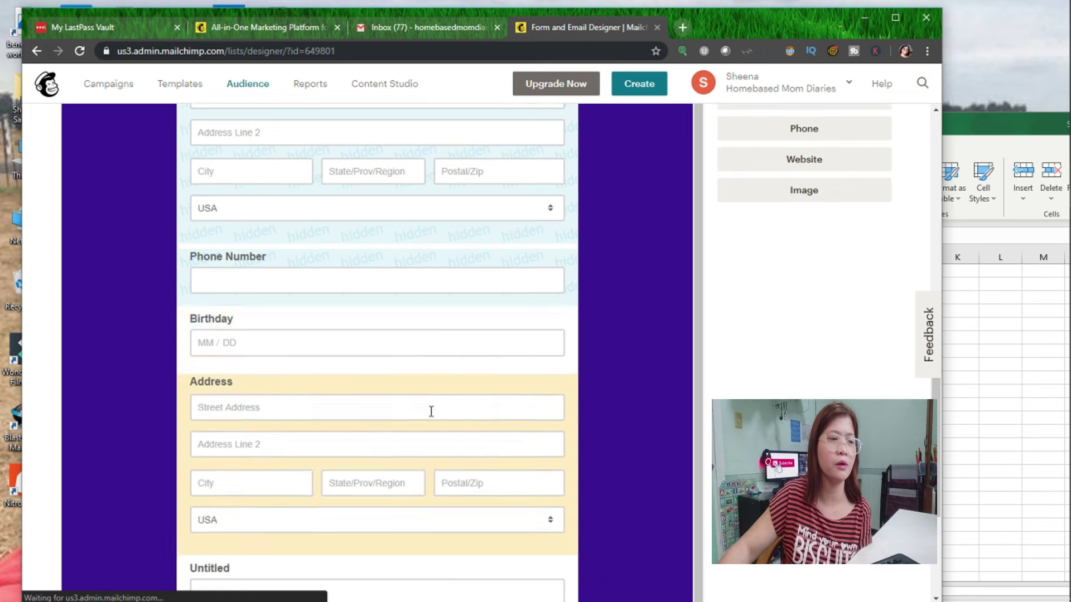
{"action": "scroll", "coordinate": [435, 407], "scroll_direction": "down", "scroll_amount": 2}
{"action": "scroll", "coordinate": [433, 411], "scroll_direction": "up", "scroll_amount": 10}
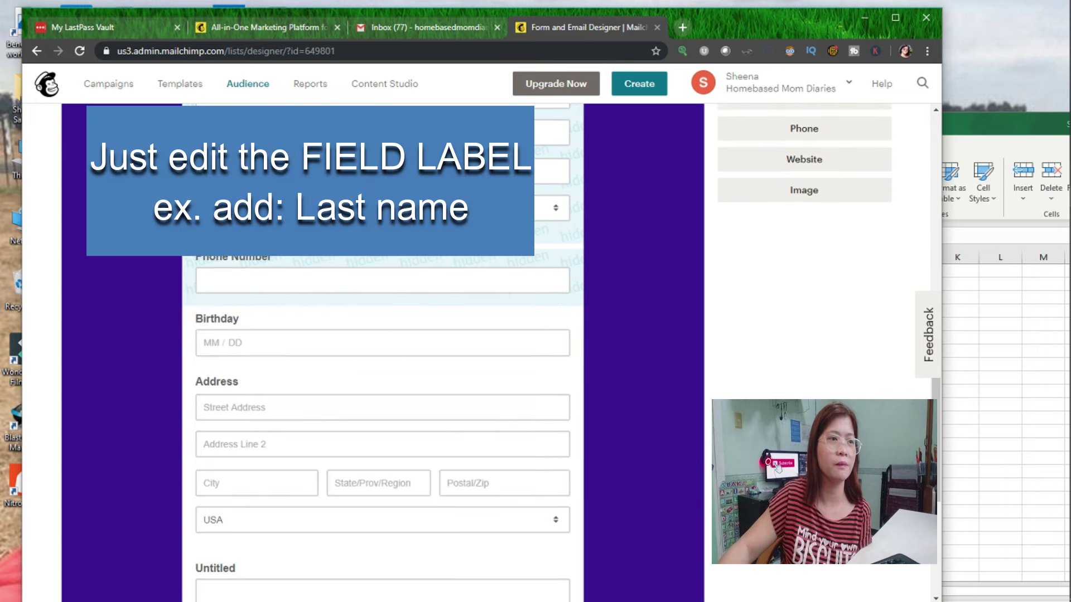
{"action": "left_click", "coordinate": [806, 122]}
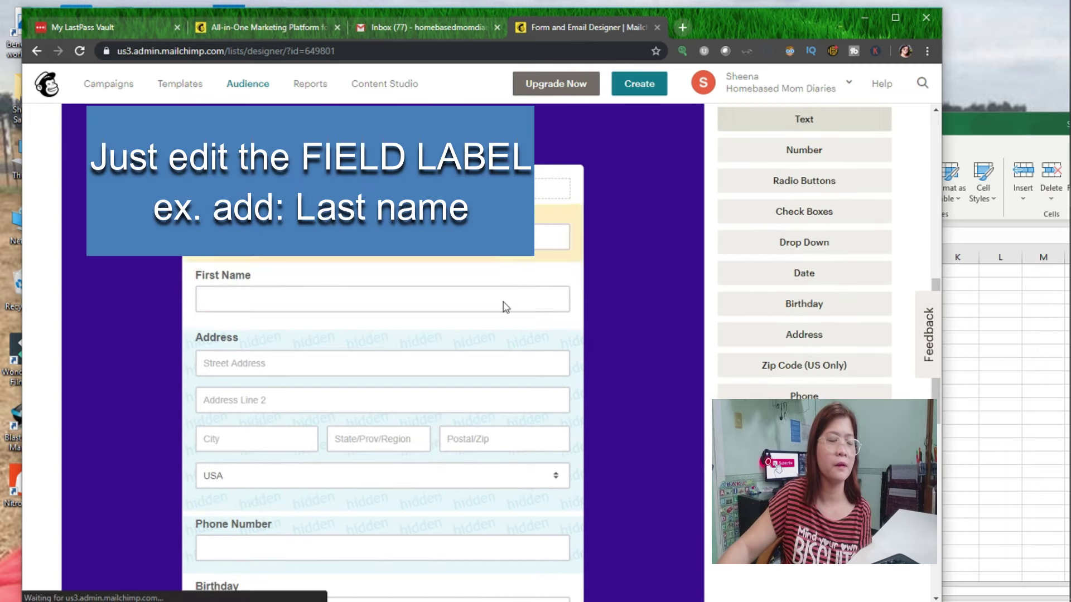
{"action": "scroll", "coordinate": [442, 400], "scroll_direction": "down", "scroll_amount": 8}
{"action": "left_click", "coordinate": [441, 394]}
{"action": "scroll", "coordinate": [270, 510], "scroll_direction": "down", "scroll_amount": 10}
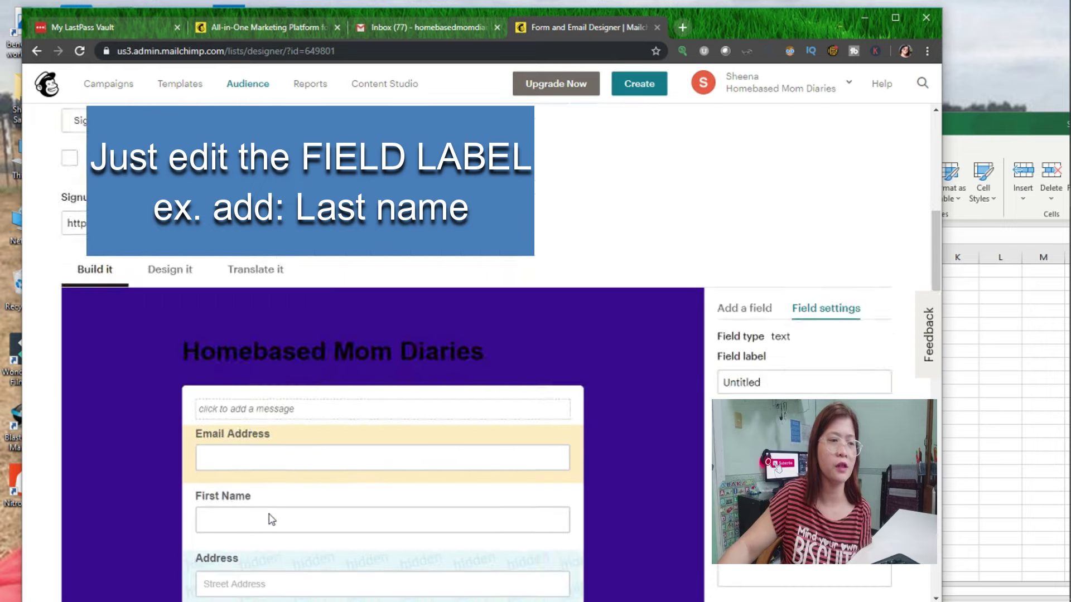
{"action": "scroll", "coordinate": [276, 519], "scroll_direction": "down", "scroll_amount": 3}
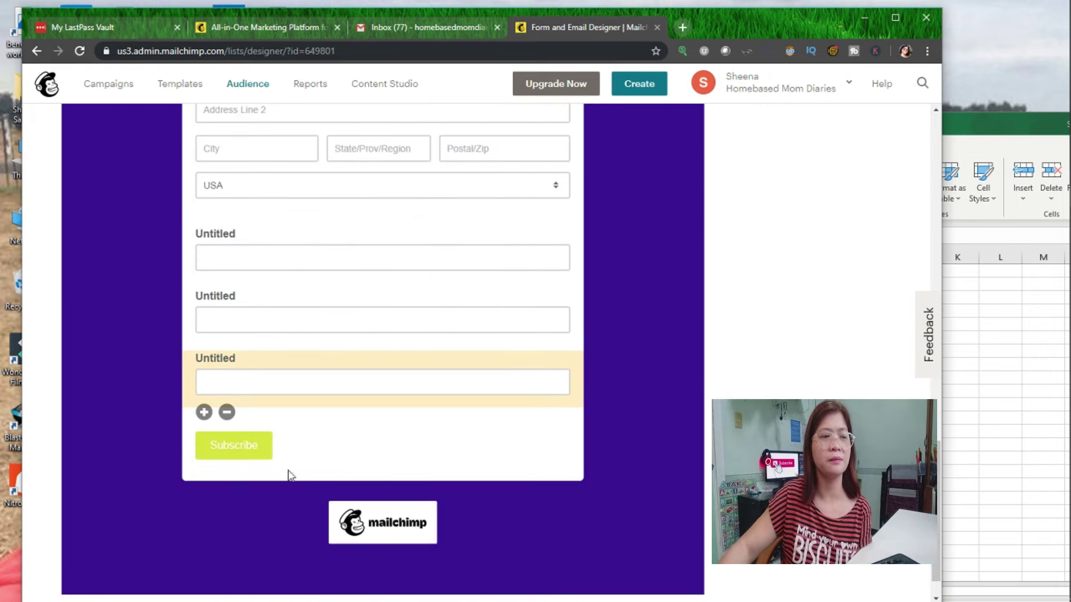
Cancel deleting the last Untitled field and review its settings (tag MMERGE8, visible, not required).
{"action": "left_click", "coordinate": [227, 412]}
{"action": "left_click", "coordinate": [364, 350]}
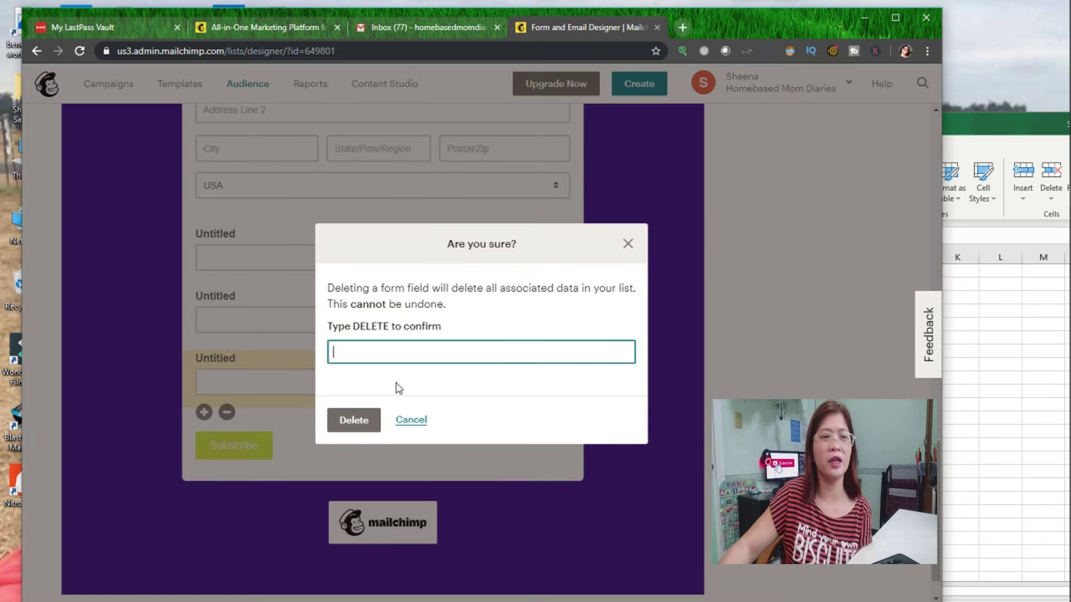
{"action": "left_click", "coordinate": [411, 420]}
{"action": "scroll", "coordinate": [411, 420], "scroll_direction": "up", "scroll_amount": 15}
{"action": "scroll", "coordinate": [411, 420], "scroll_direction": "down", "scroll_amount": 2}
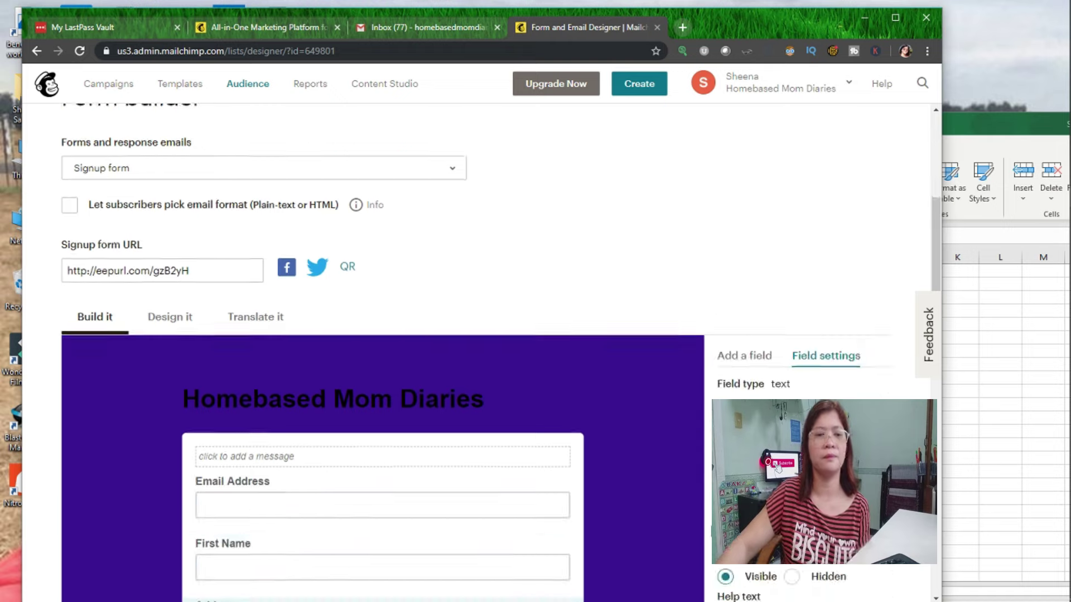
{"action": "scroll", "coordinate": [382, 351], "scroll_direction": "down", "scroll_amount": 1}
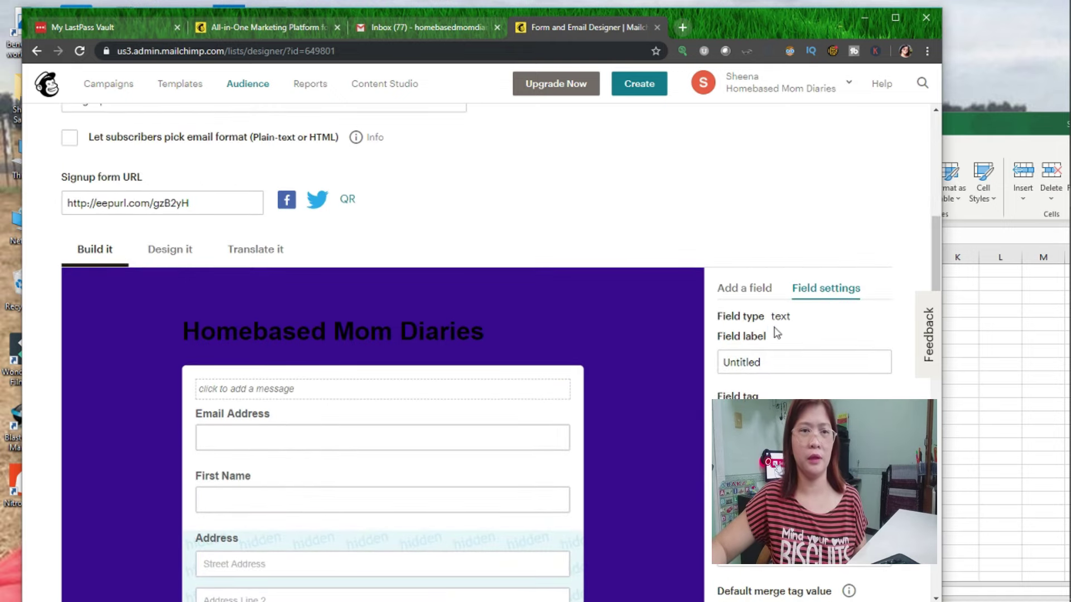
{"action": "scroll", "coordinate": [803, 287], "scroll_direction": "down", "scroll_amount": 2}
{"action": "scroll", "coordinate": [500, 356], "scroll_direction": "down", "scroll_amount": 3}
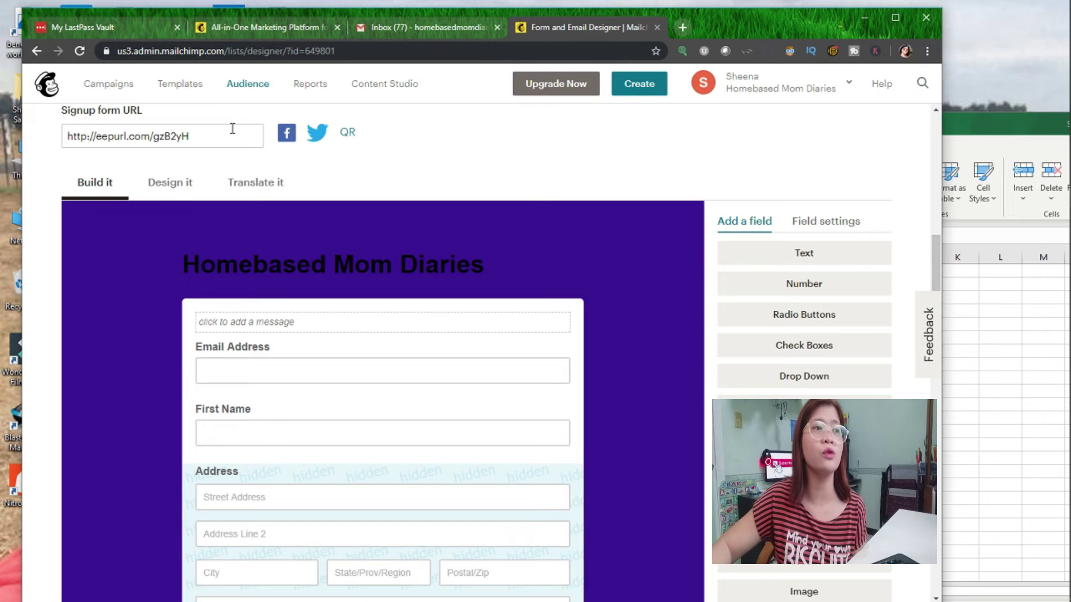
Go to the form's design settings and bring up the Buttons colour options.
{"action": "left_click", "coordinate": [158, 187]}
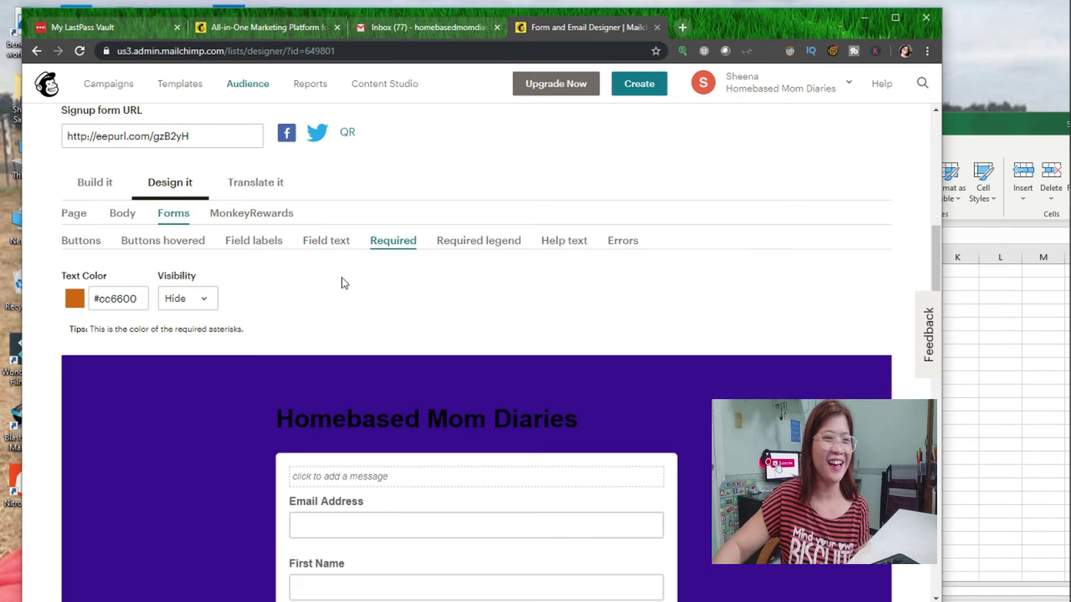
{"action": "left_click", "coordinate": [142, 295]}
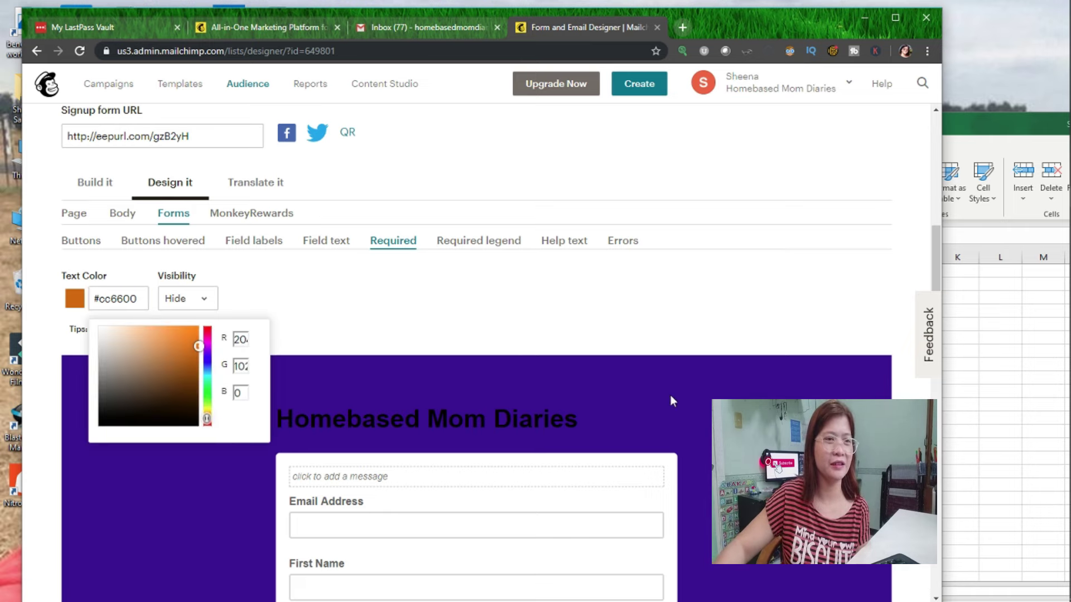
{"action": "left_click", "coordinate": [105, 247]}
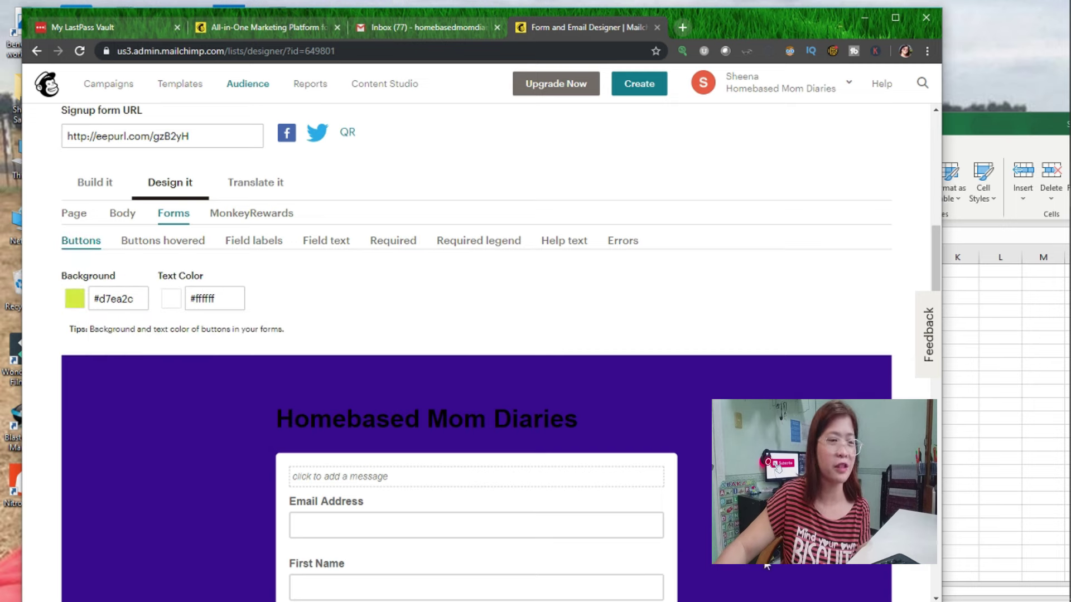
{"action": "scroll", "coordinate": [240, 363], "scroll_direction": "down", "scroll_amount": 5}
{"action": "scroll", "coordinate": [240, 364], "scroll_direction": "up", "scroll_amount": 5}
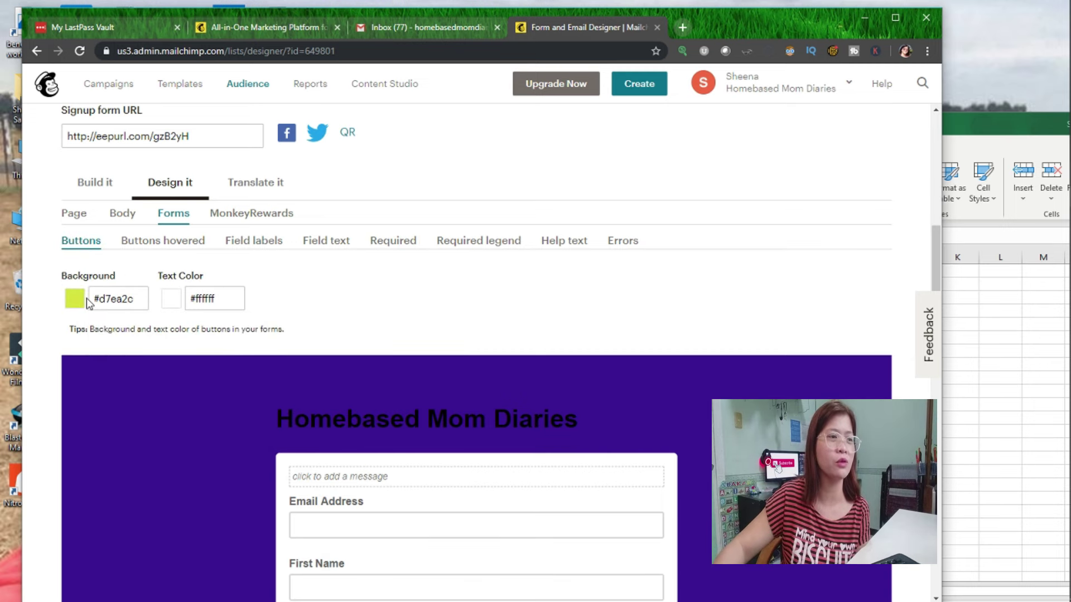
Set the Subscribe button background colour to magenta #c80768.
{"action": "left_click", "coordinate": [112, 298]}
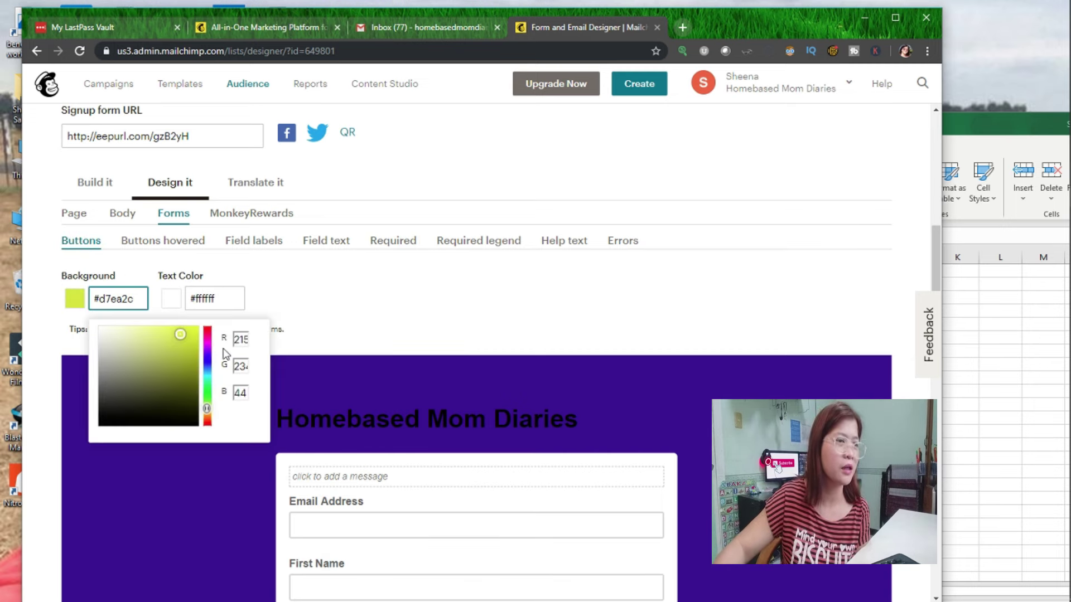
{"action": "left_click", "coordinate": [206, 334]}
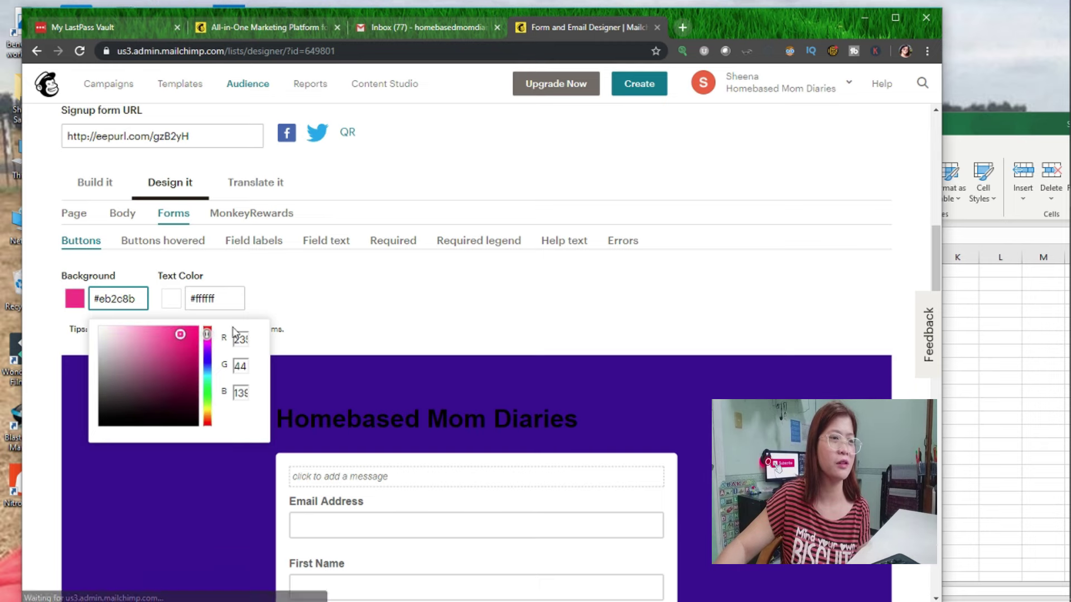
{"action": "left_click", "coordinate": [194, 348]}
{"action": "left_click", "coordinate": [296, 291]}
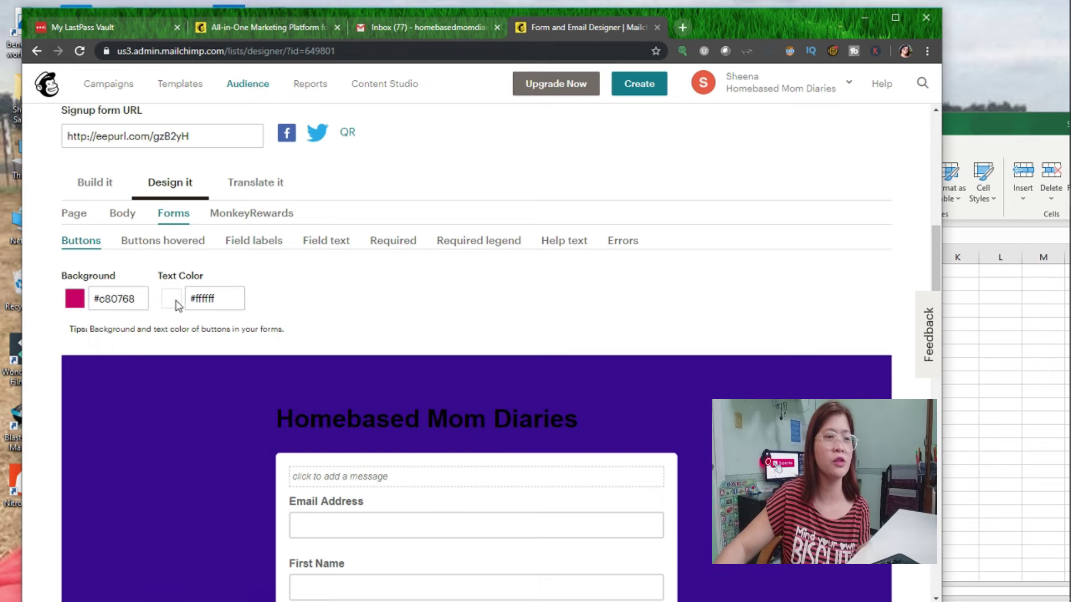
Set the Subscribe button text colour to yellow #e0ed68.
{"action": "left_click", "coordinate": [193, 302]}
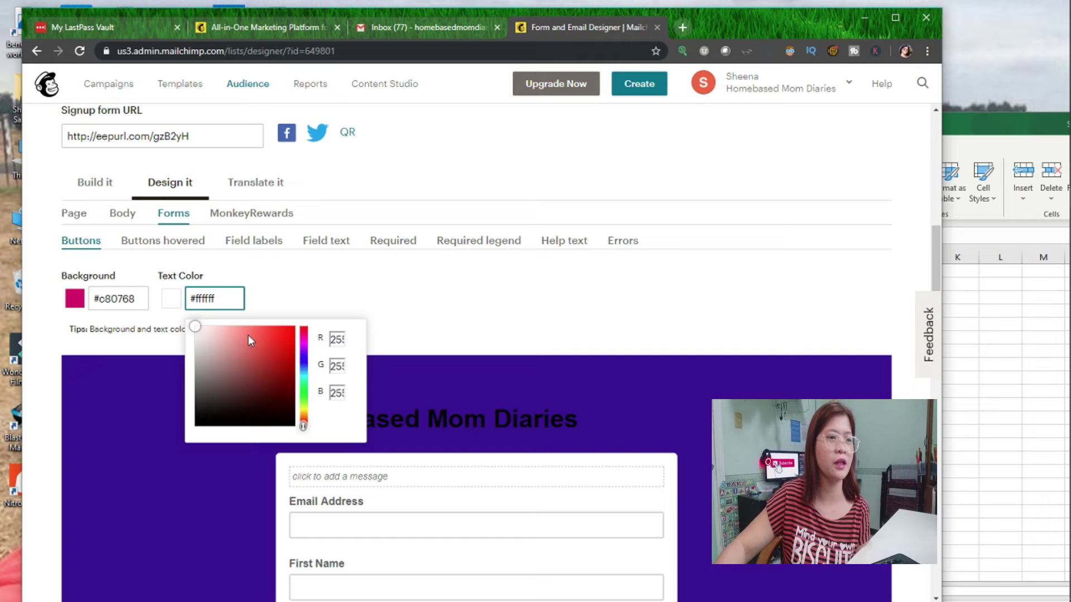
{"action": "left_click_drag", "start_coordinate": [304, 397], "coordinate": [304, 408]}
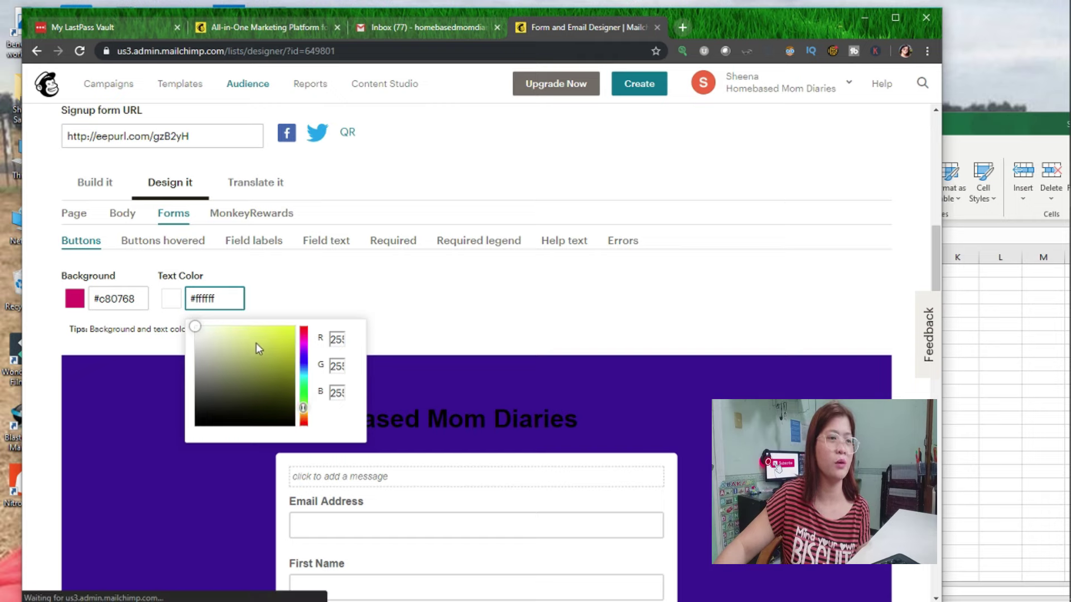
{"action": "left_click", "coordinate": [251, 333]}
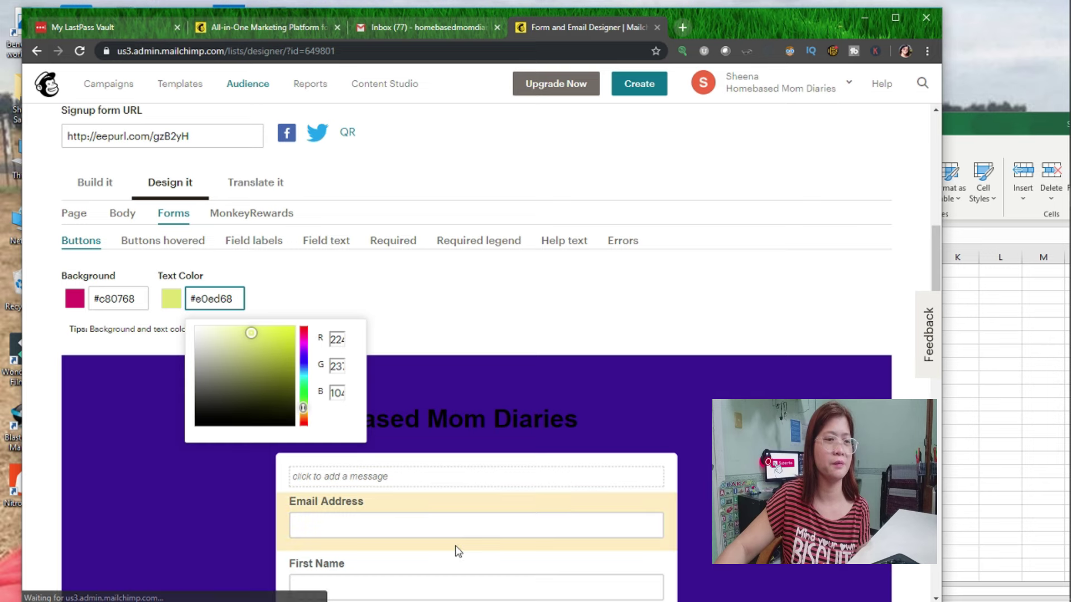
{"action": "scroll", "coordinate": [459, 539], "scroll_direction": "down", "scroll_amount": 10}
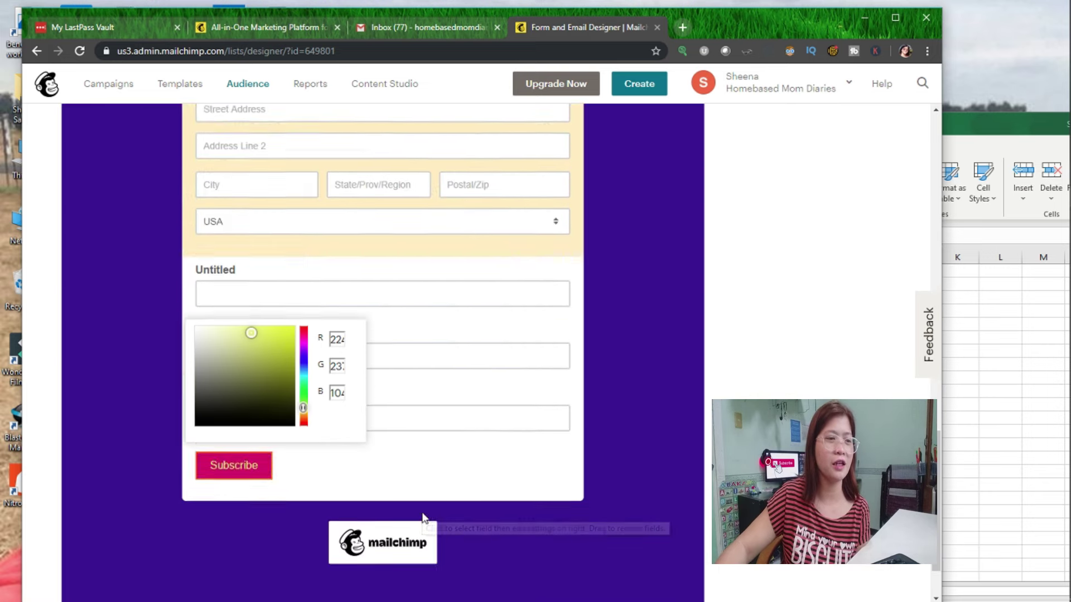
{"action": "scroll", "coordinate": [424, 519], "scroll_direction": "up", "scroll_amount": 3}
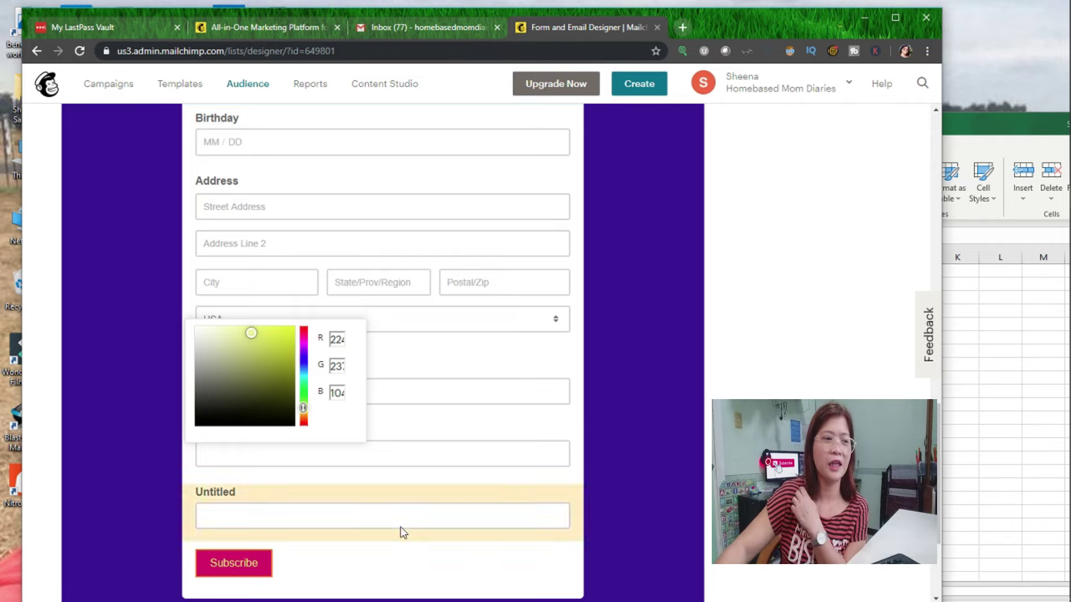
{"action": "scroll", "coordinate": [437, 545], "scroll_direction": "up", "scroll_amount": 6}
{"action": "scroll", "coordinate": [167, 160], "scroll_direction": "up", "scroll_amount": 3}
Dismiss the colour picker and load the Signup form URL in a new browser tab.
{"action": "left_click", "coordinate": [150, 416]}
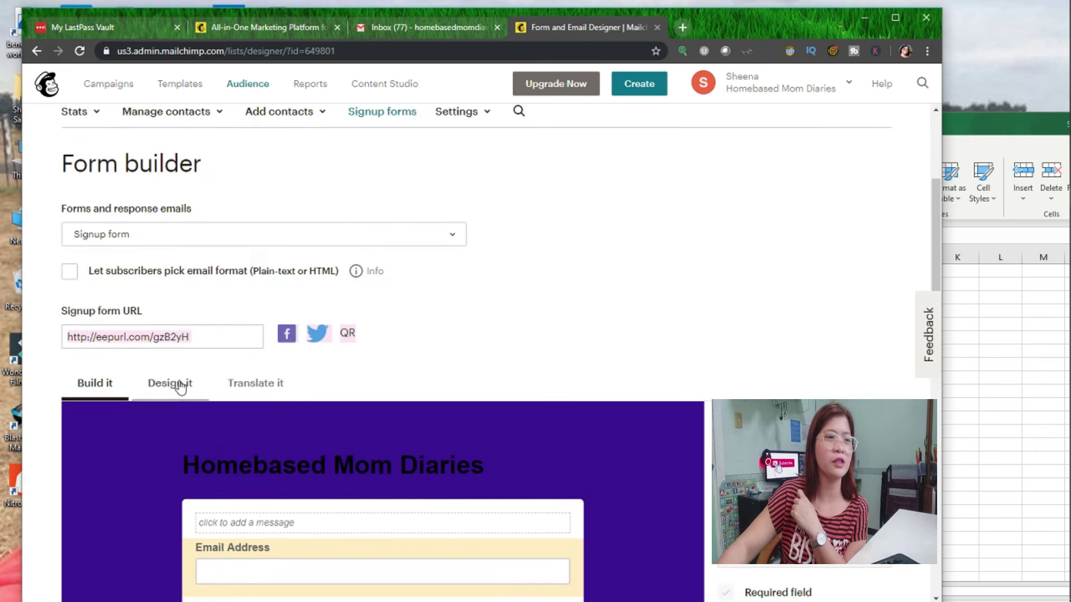
{"action": "left_click", "coordinate": [188, 387]}
{"action": "scroll", "coordinate": [454, 422], "scroll_direction": "down", "scroll_amount": 1}
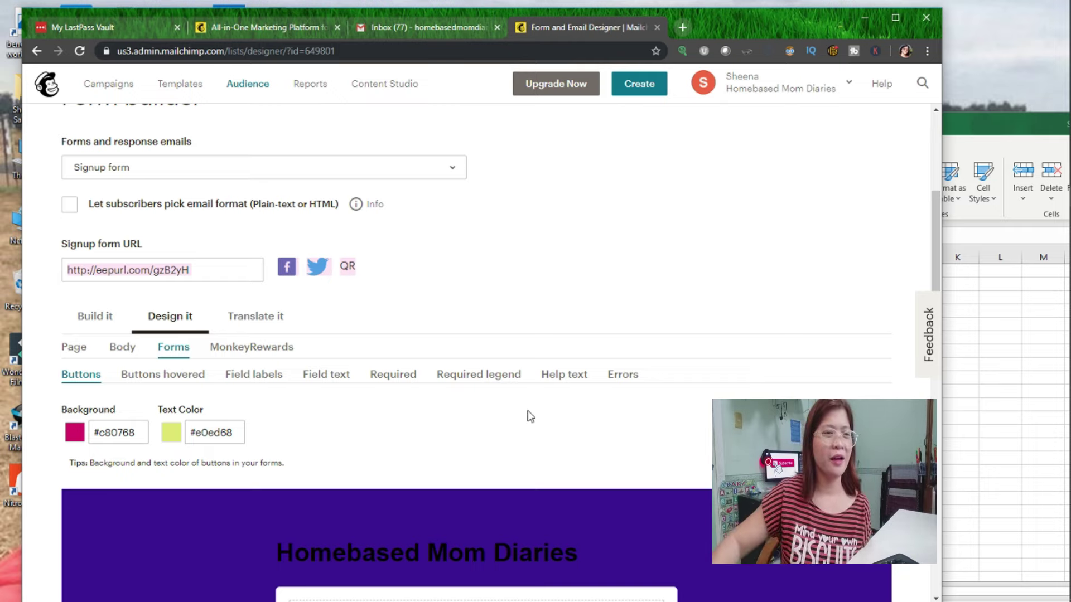
{"action": "left_click", "coordinate": [218, 265]}
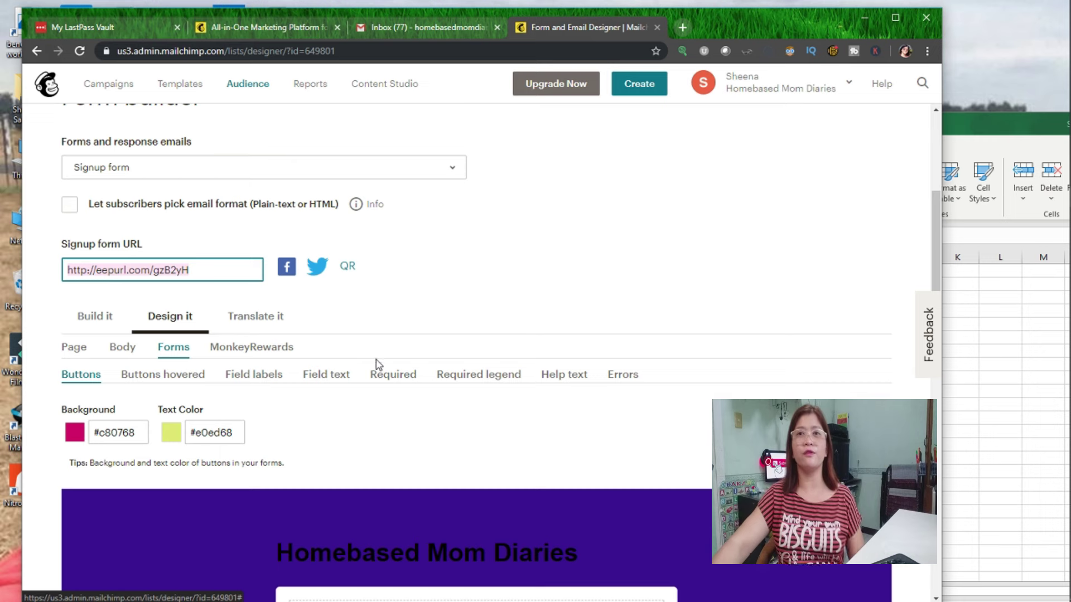
{"action": "scroll", "coordinate": [376, 363], "scroll_direction": "down", "scroll_amount": 1}
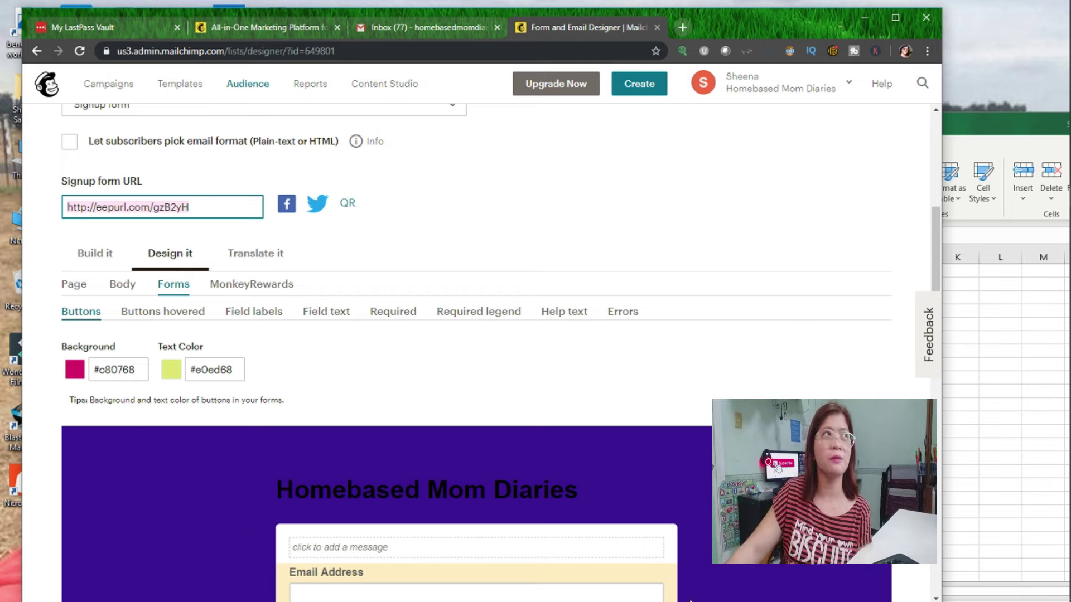
{"action": "mouse_move", "coordinate": [483, 479]}
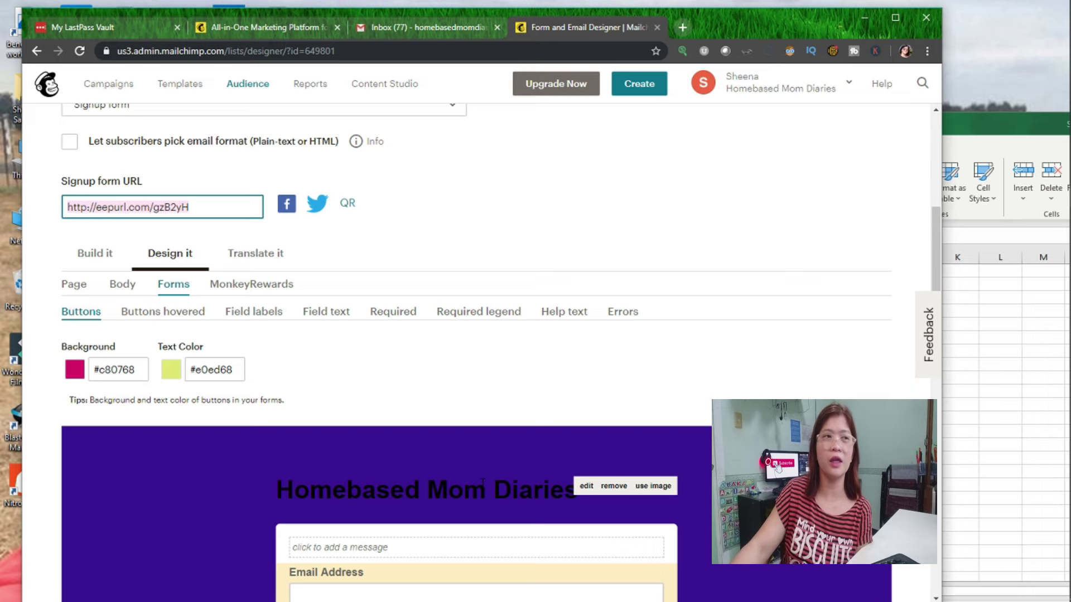
{"action": "scroll", "coordinate": [162, 206], "scroll_direction": "up", "scroll_amount": 1}
{"action": "left_click", "coordinate": [129, 207]}
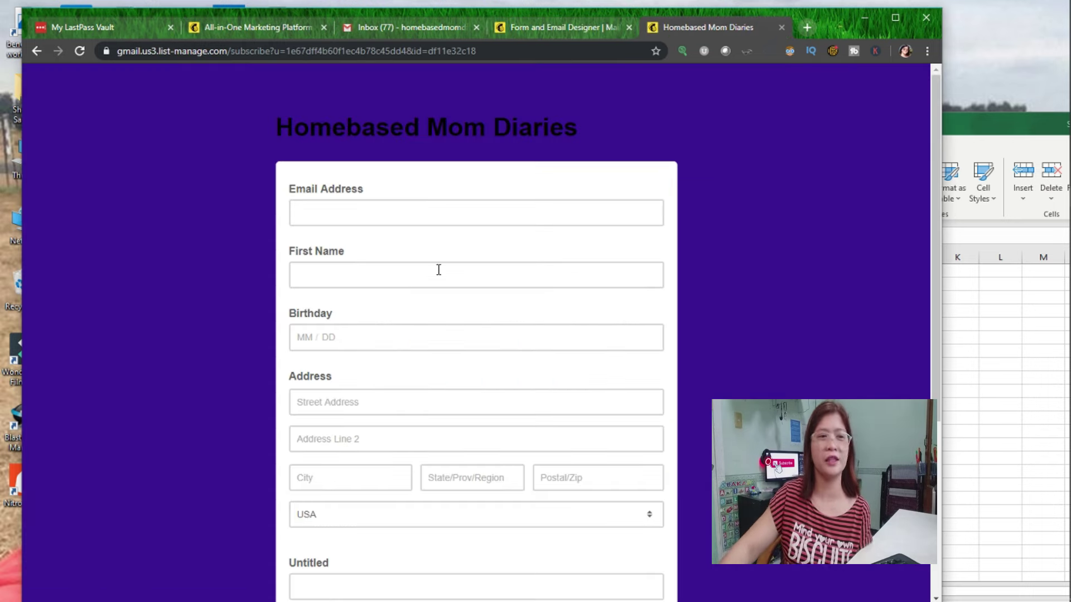
Look over the live form's Email Address, First Name, Birthday, Address and Untitled fields, then close that tab.
{"action": "scroll", "coordinate": [468, 349], "scroll_direction": "down", "scroll_amount": 5}
{"action": "scroll", "coordinate": [470, 350], "scroll_direction": "up", "scroll_amount": 1}
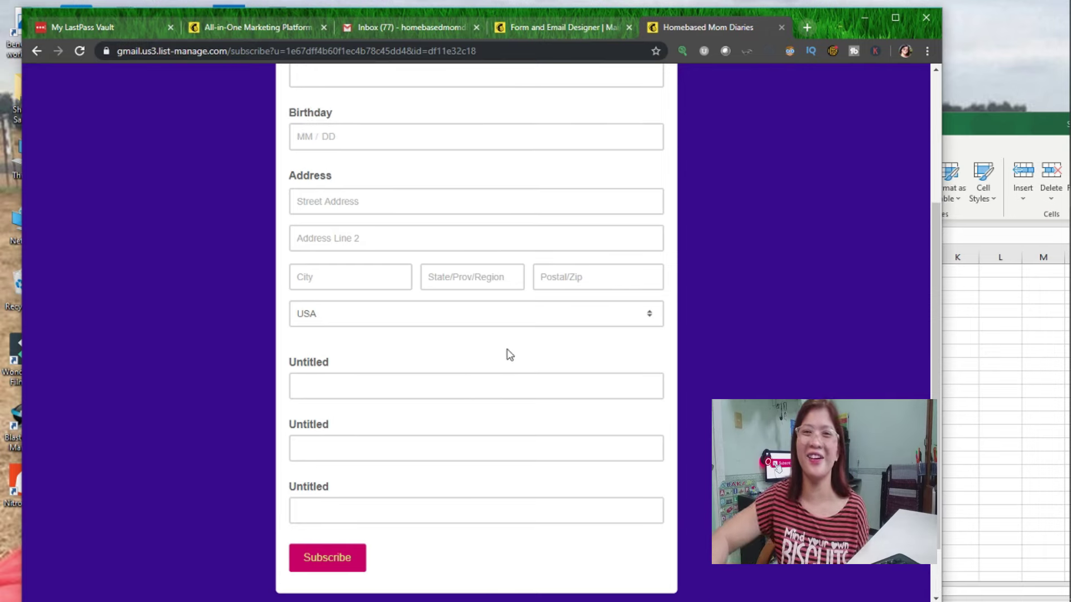
{"action": "scroll", "coordinate": [455, 353], "scroll_direction": "up", "scroll_amount": 3}
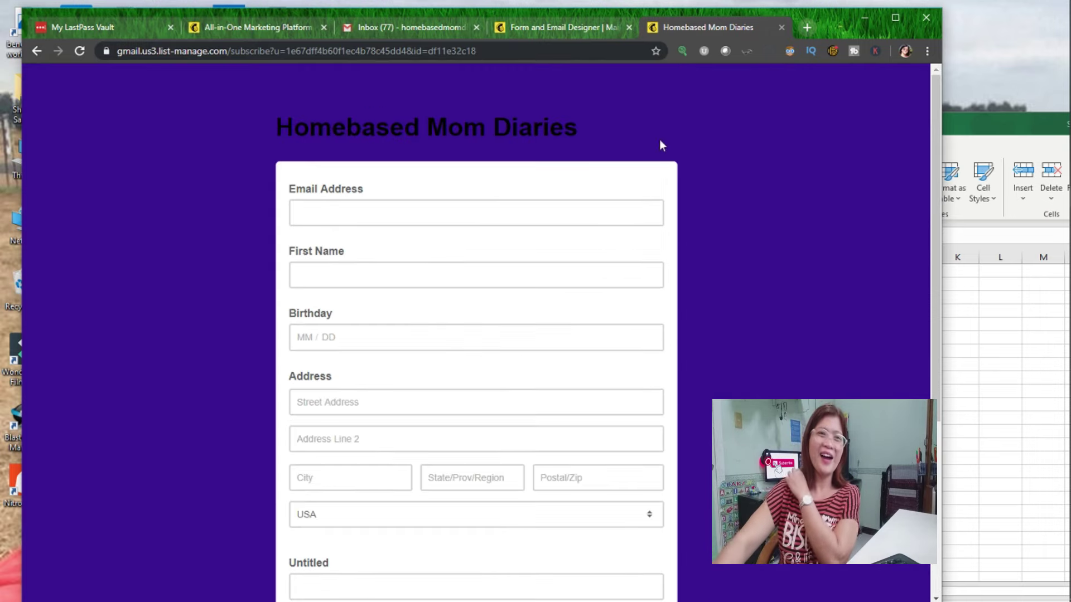
{"action": "left_click", "coordinate": [780, 28]}
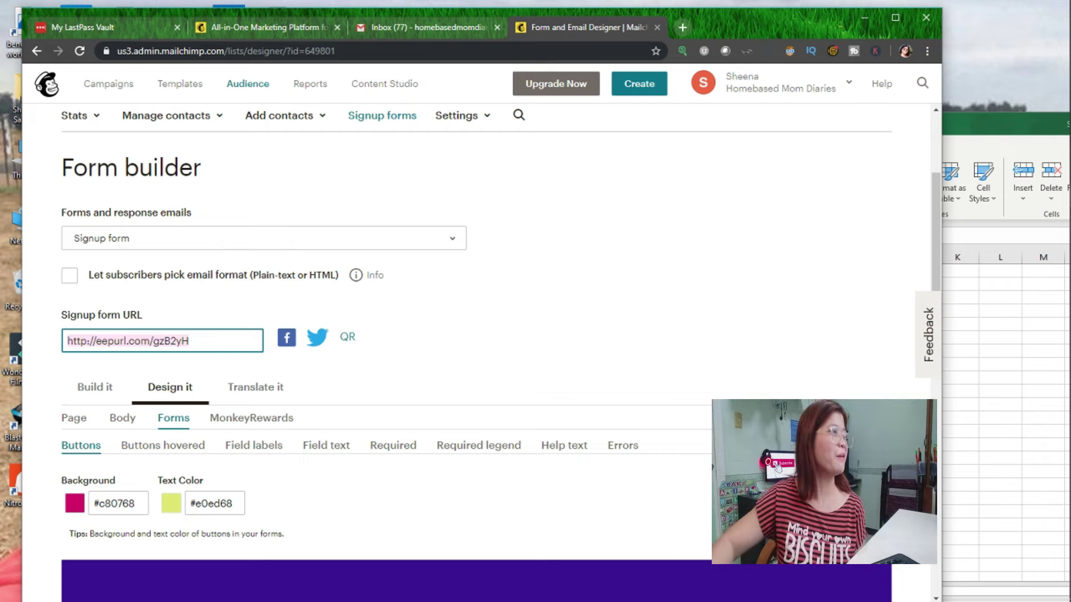
Move the Fiverr seller profile tab to the end of the tab strip.
{"action": "left_click_drag", "start_coordinate": [208, 45], "coordinate": [671, 39]}
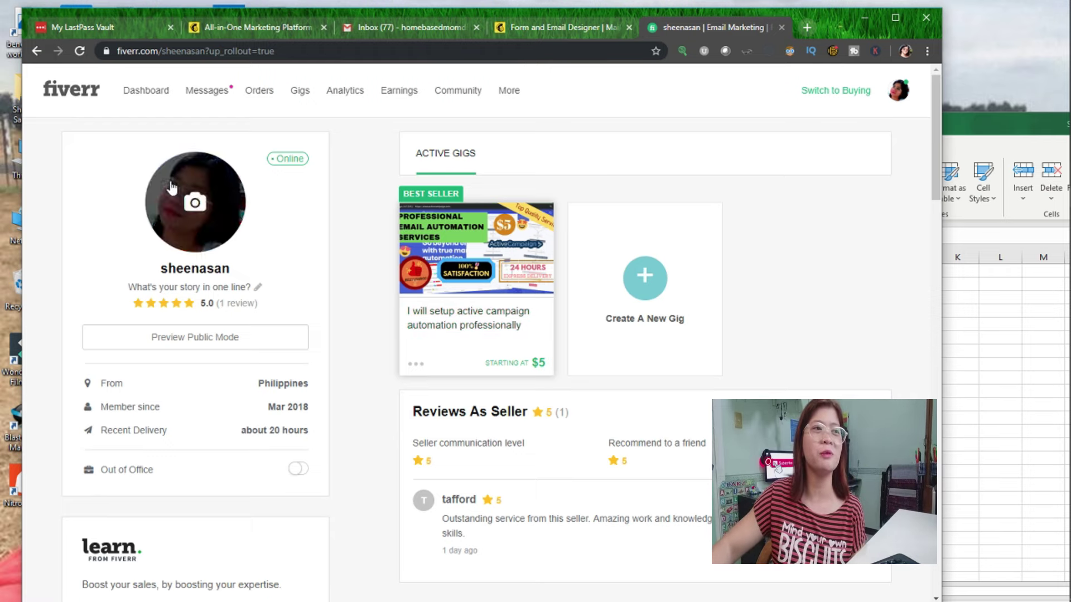
Scroll the Fiverr profile and show the four notifications over the completed $8.00 order.
{"action": "scroll", "coordinate": [283, 407], "scroll_direction": "down", "scroll_amount": 1}
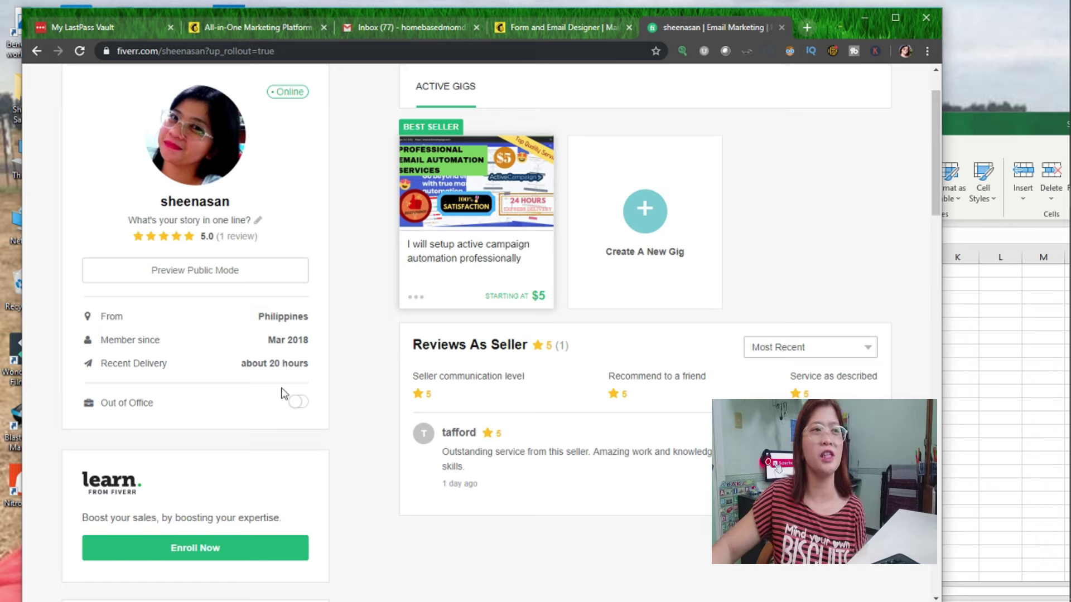
{"action": "scroll", "coordinate": [320, 332], "scroll_direction": "down", "scroll_amount": 2}
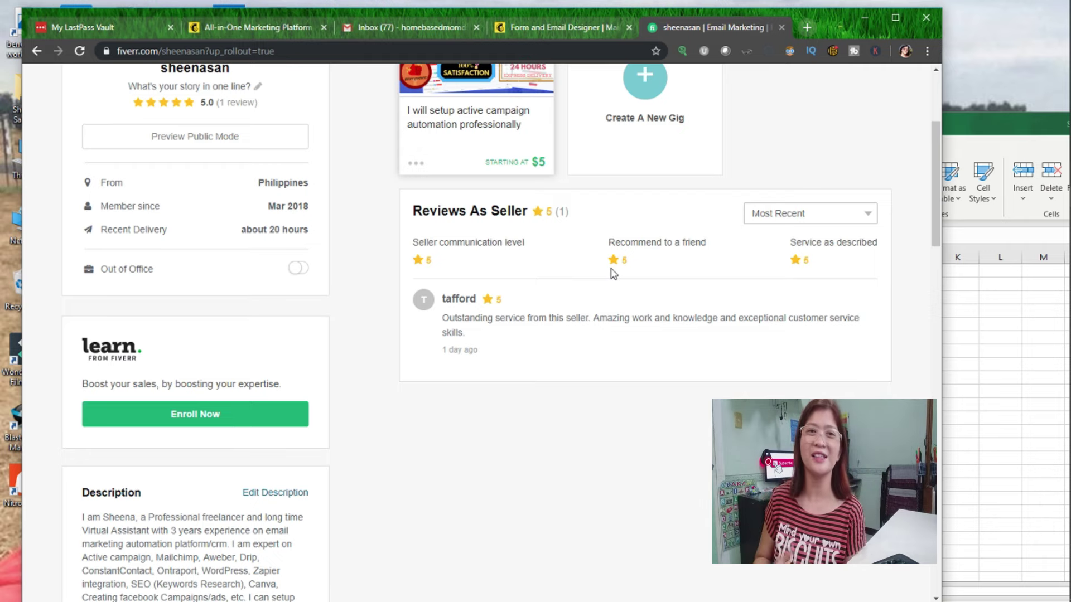
{"action": "scroll", "coordinate": [501, 192], "scroll_direction": "up", "scroll_amount": 1}
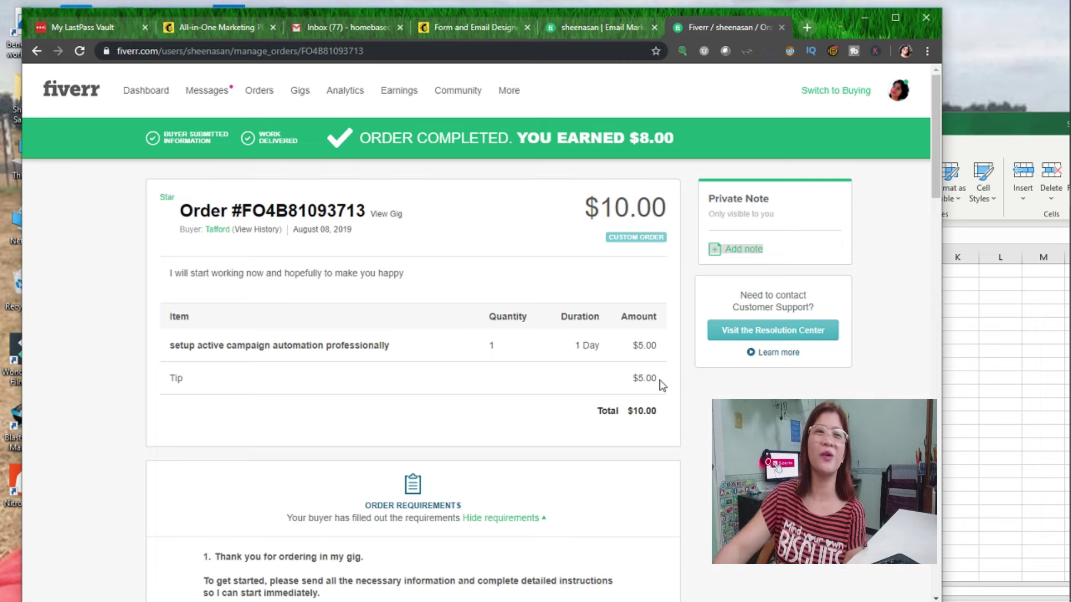
{"action": "left_click", "coordinate": [214, 96]}
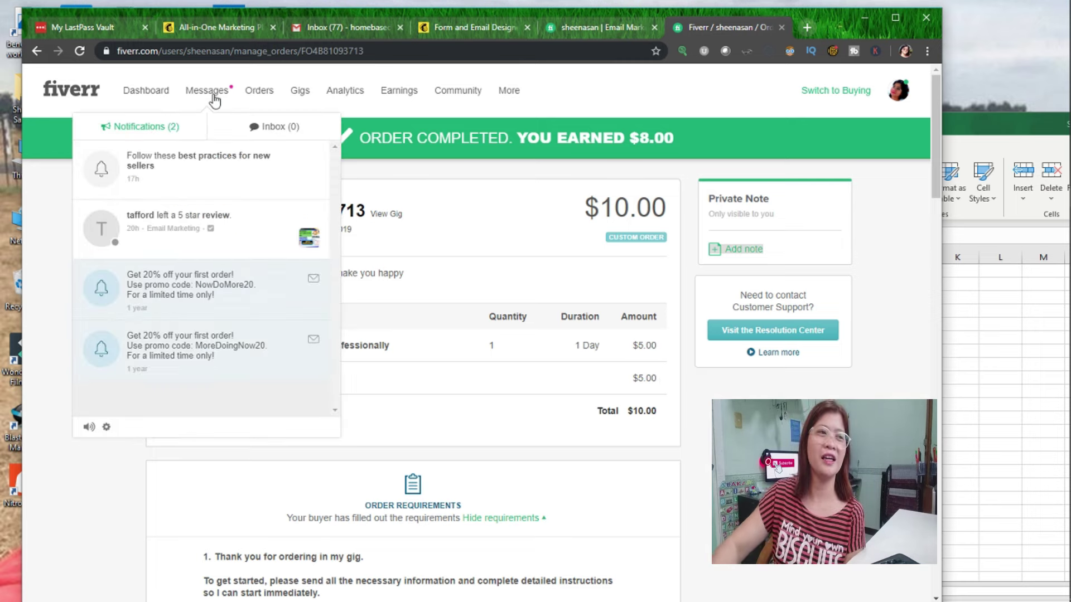